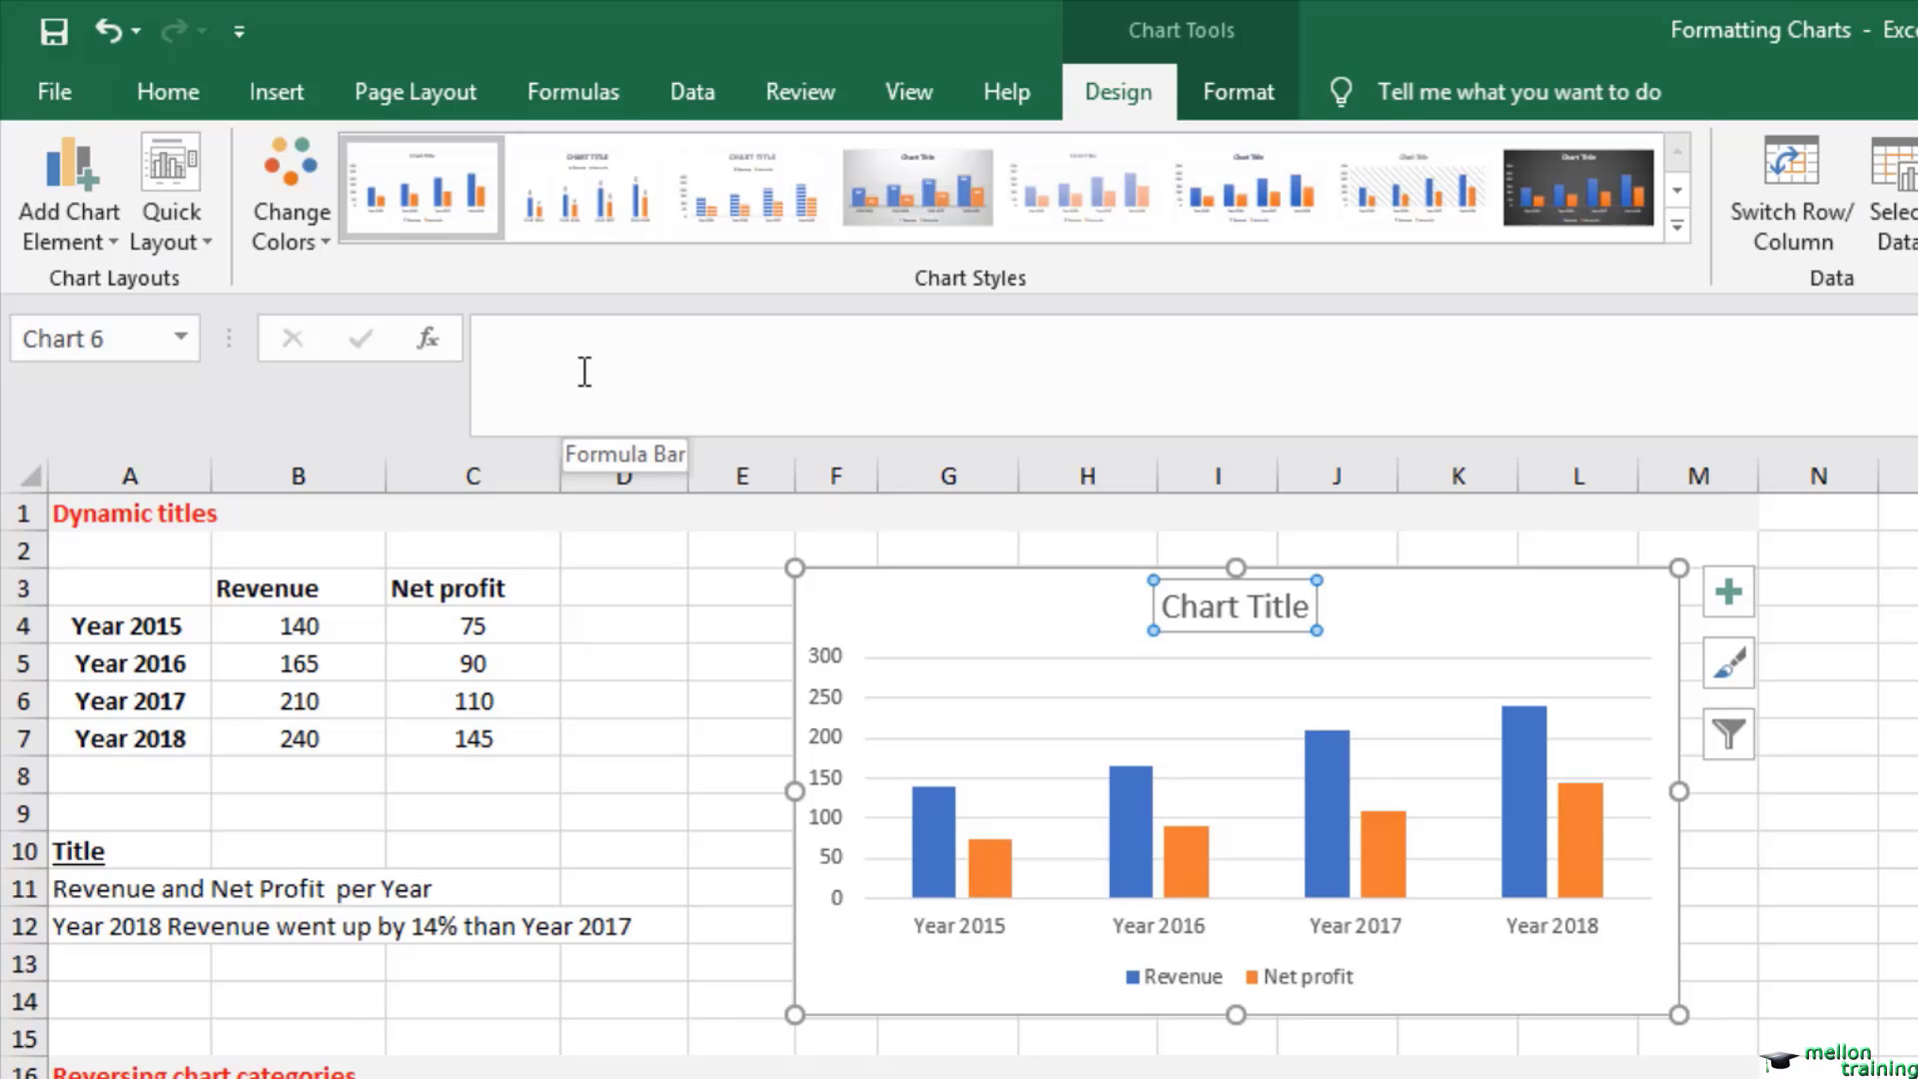
Step: Link the title of the Dynamic titles chart to cell A11 with the formula ='Formatting Charts'!$A$11
click(585, 372)
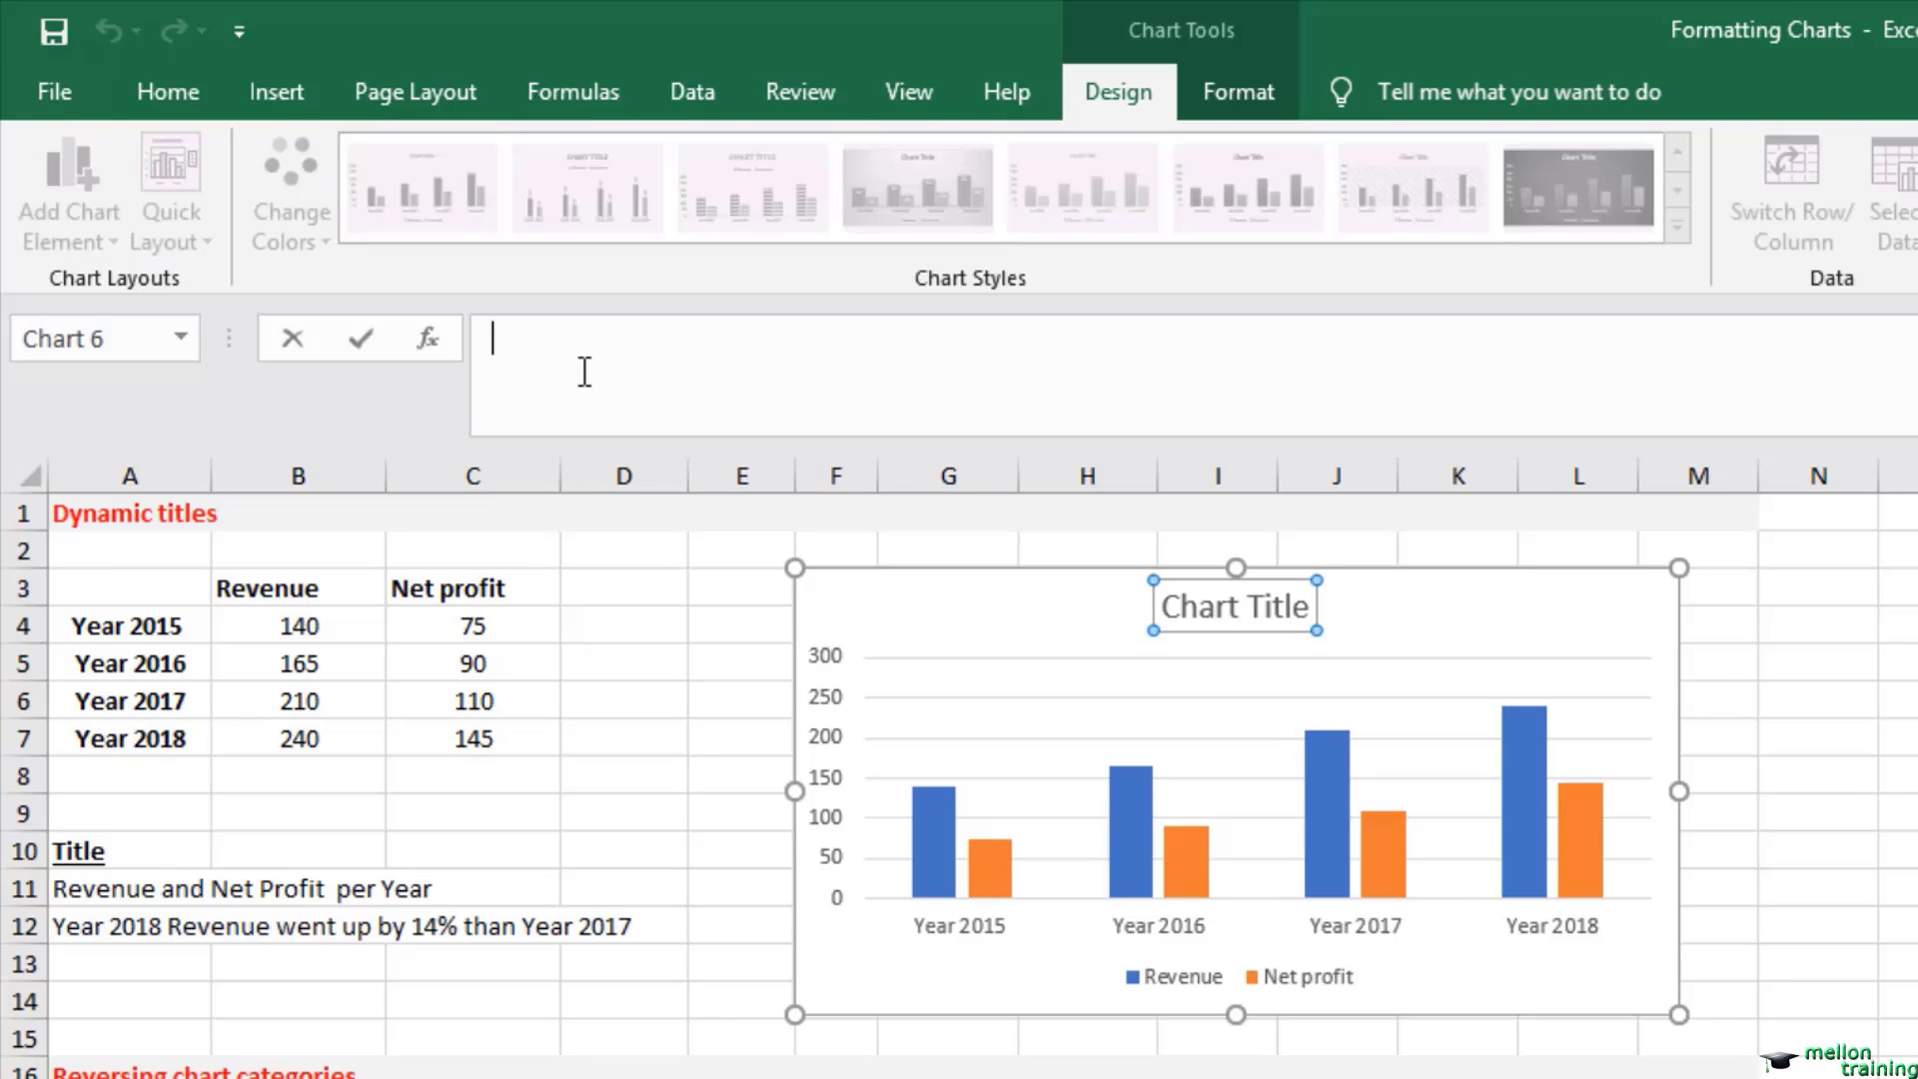
text(=)
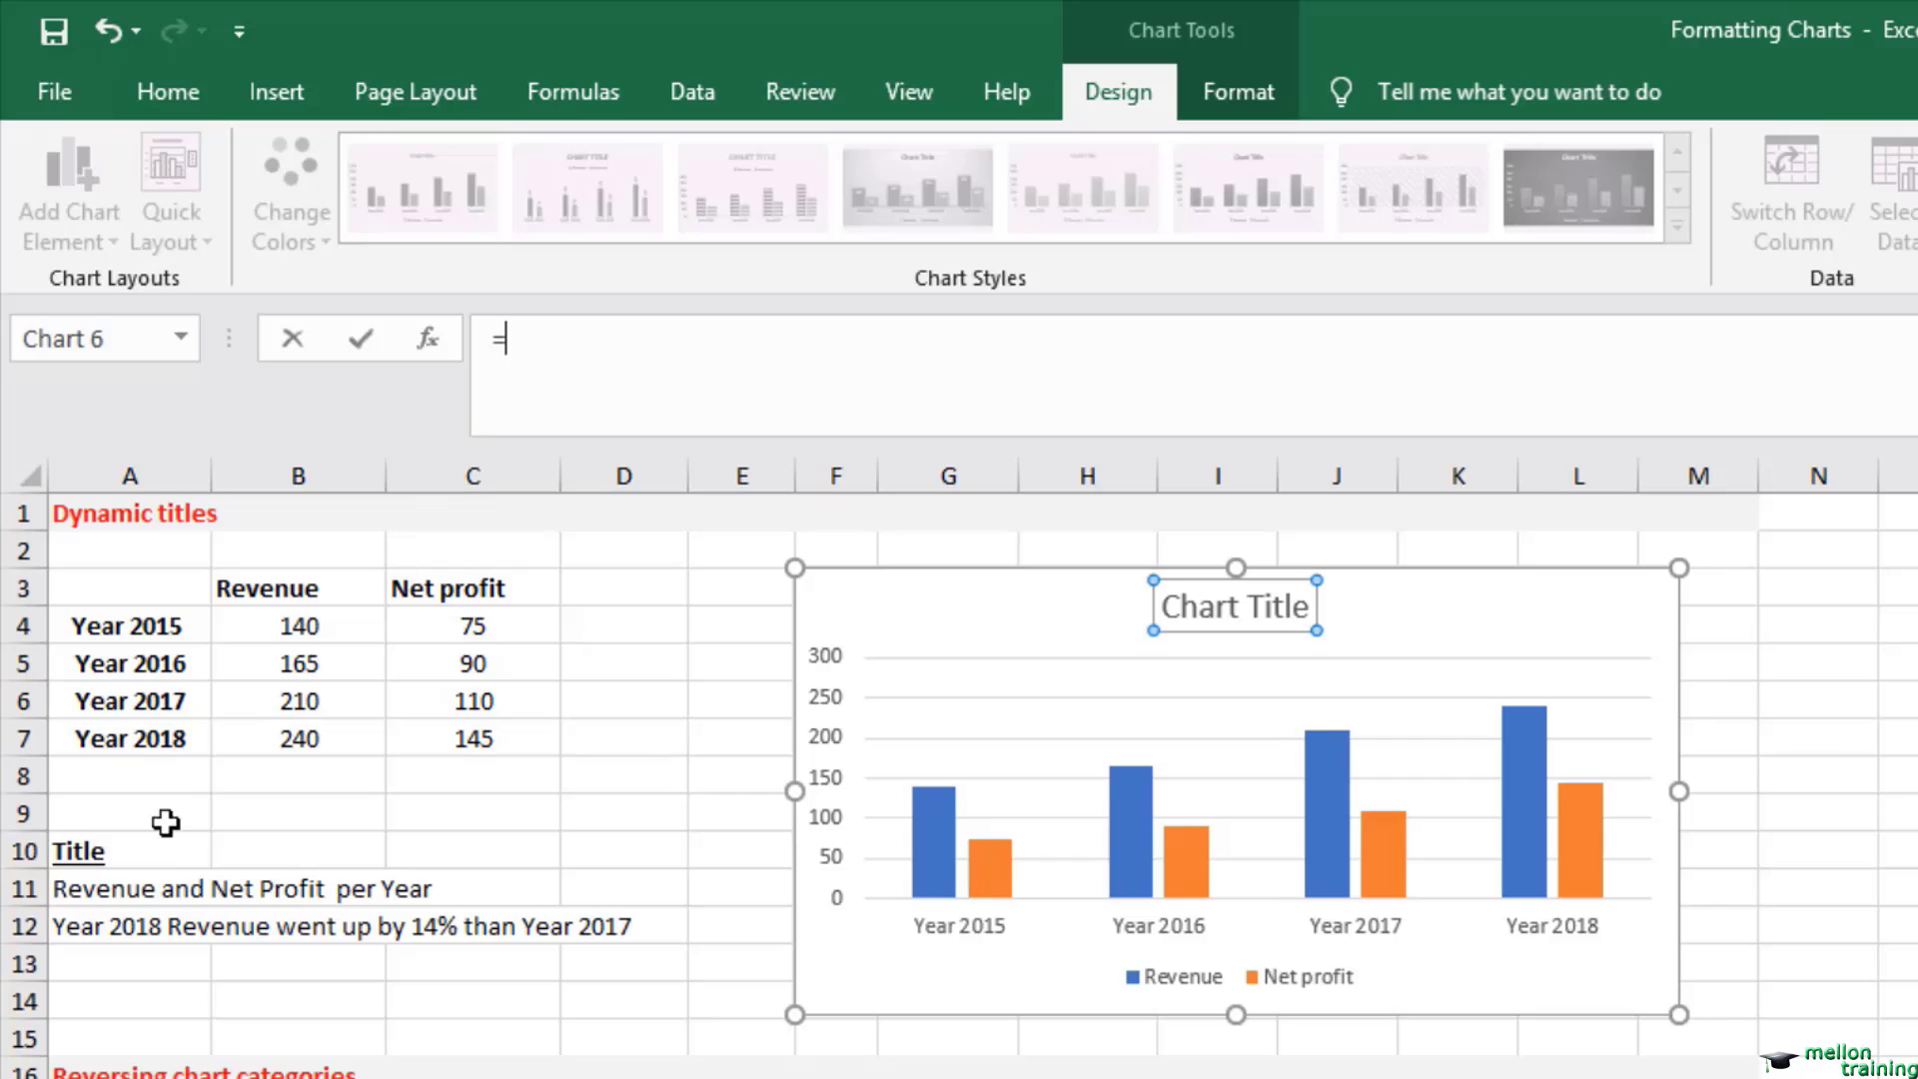
click(82, 887)
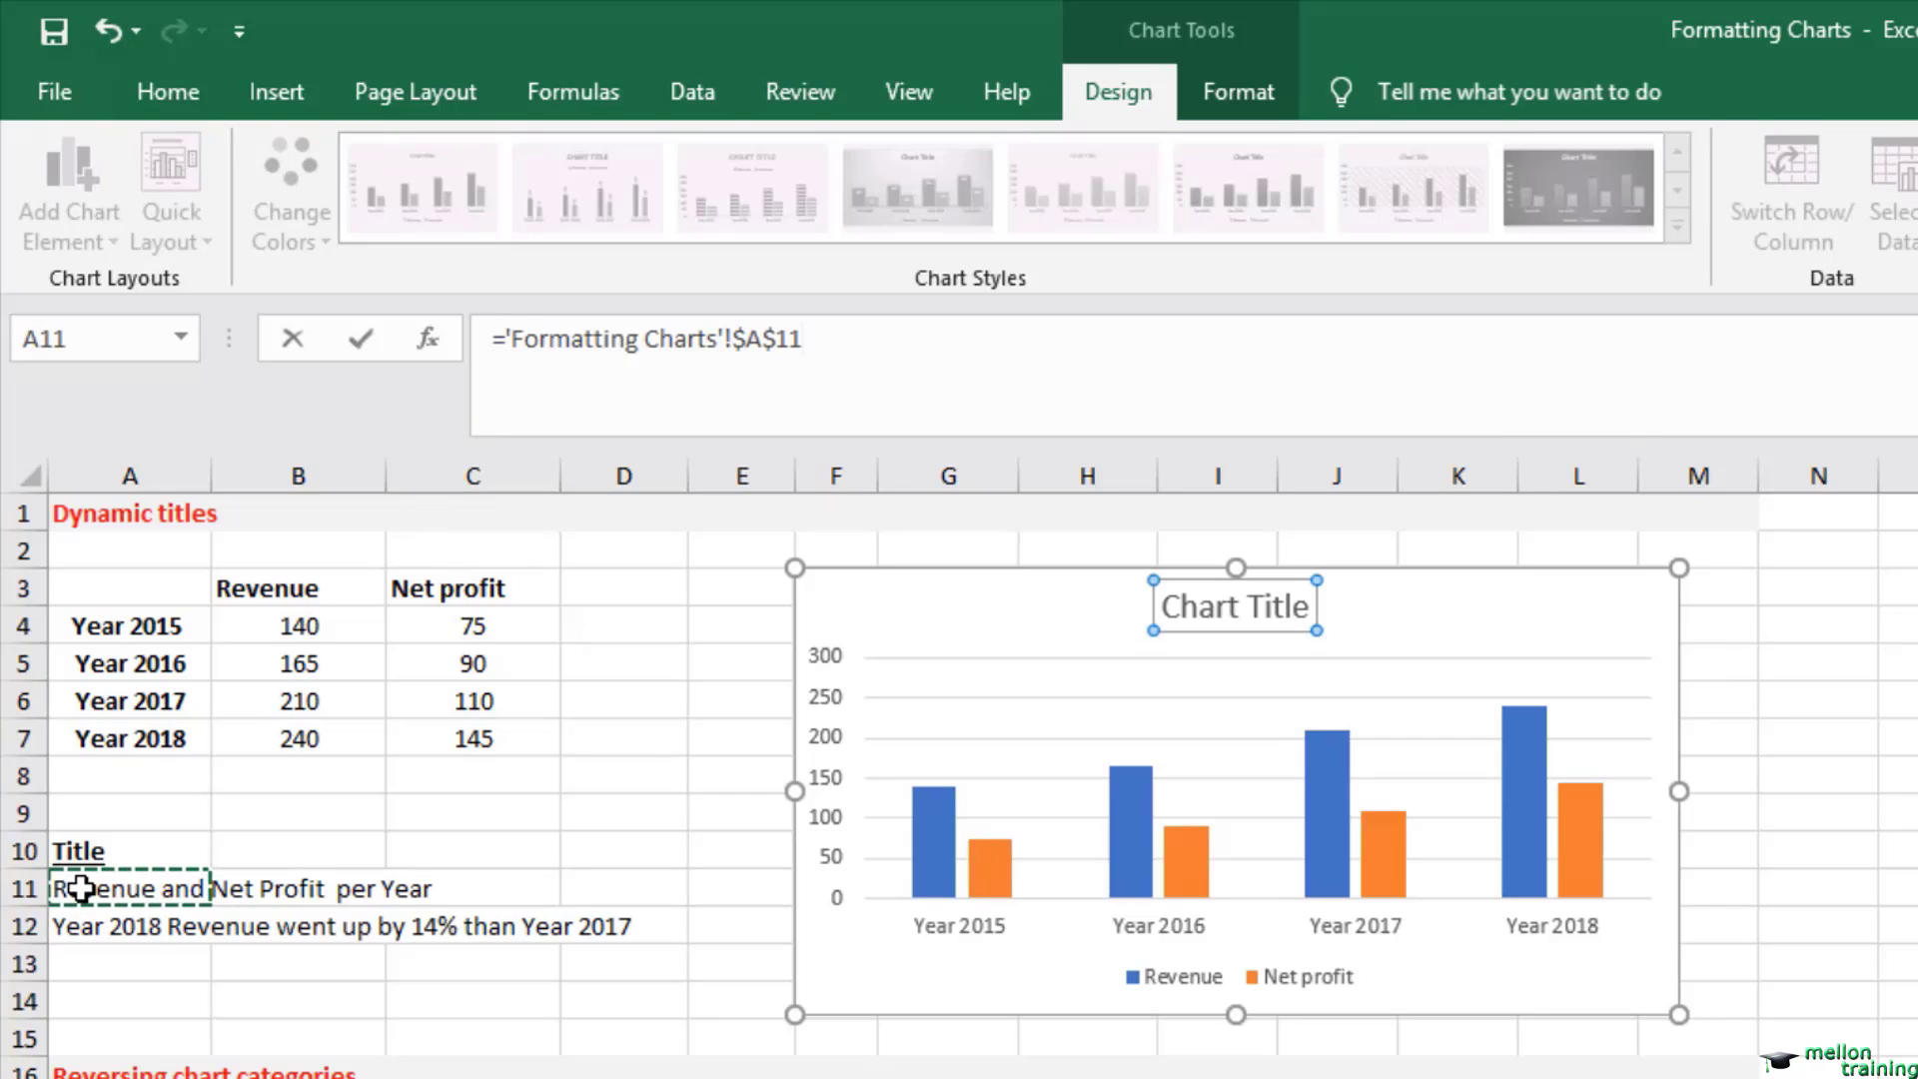
key(Return)
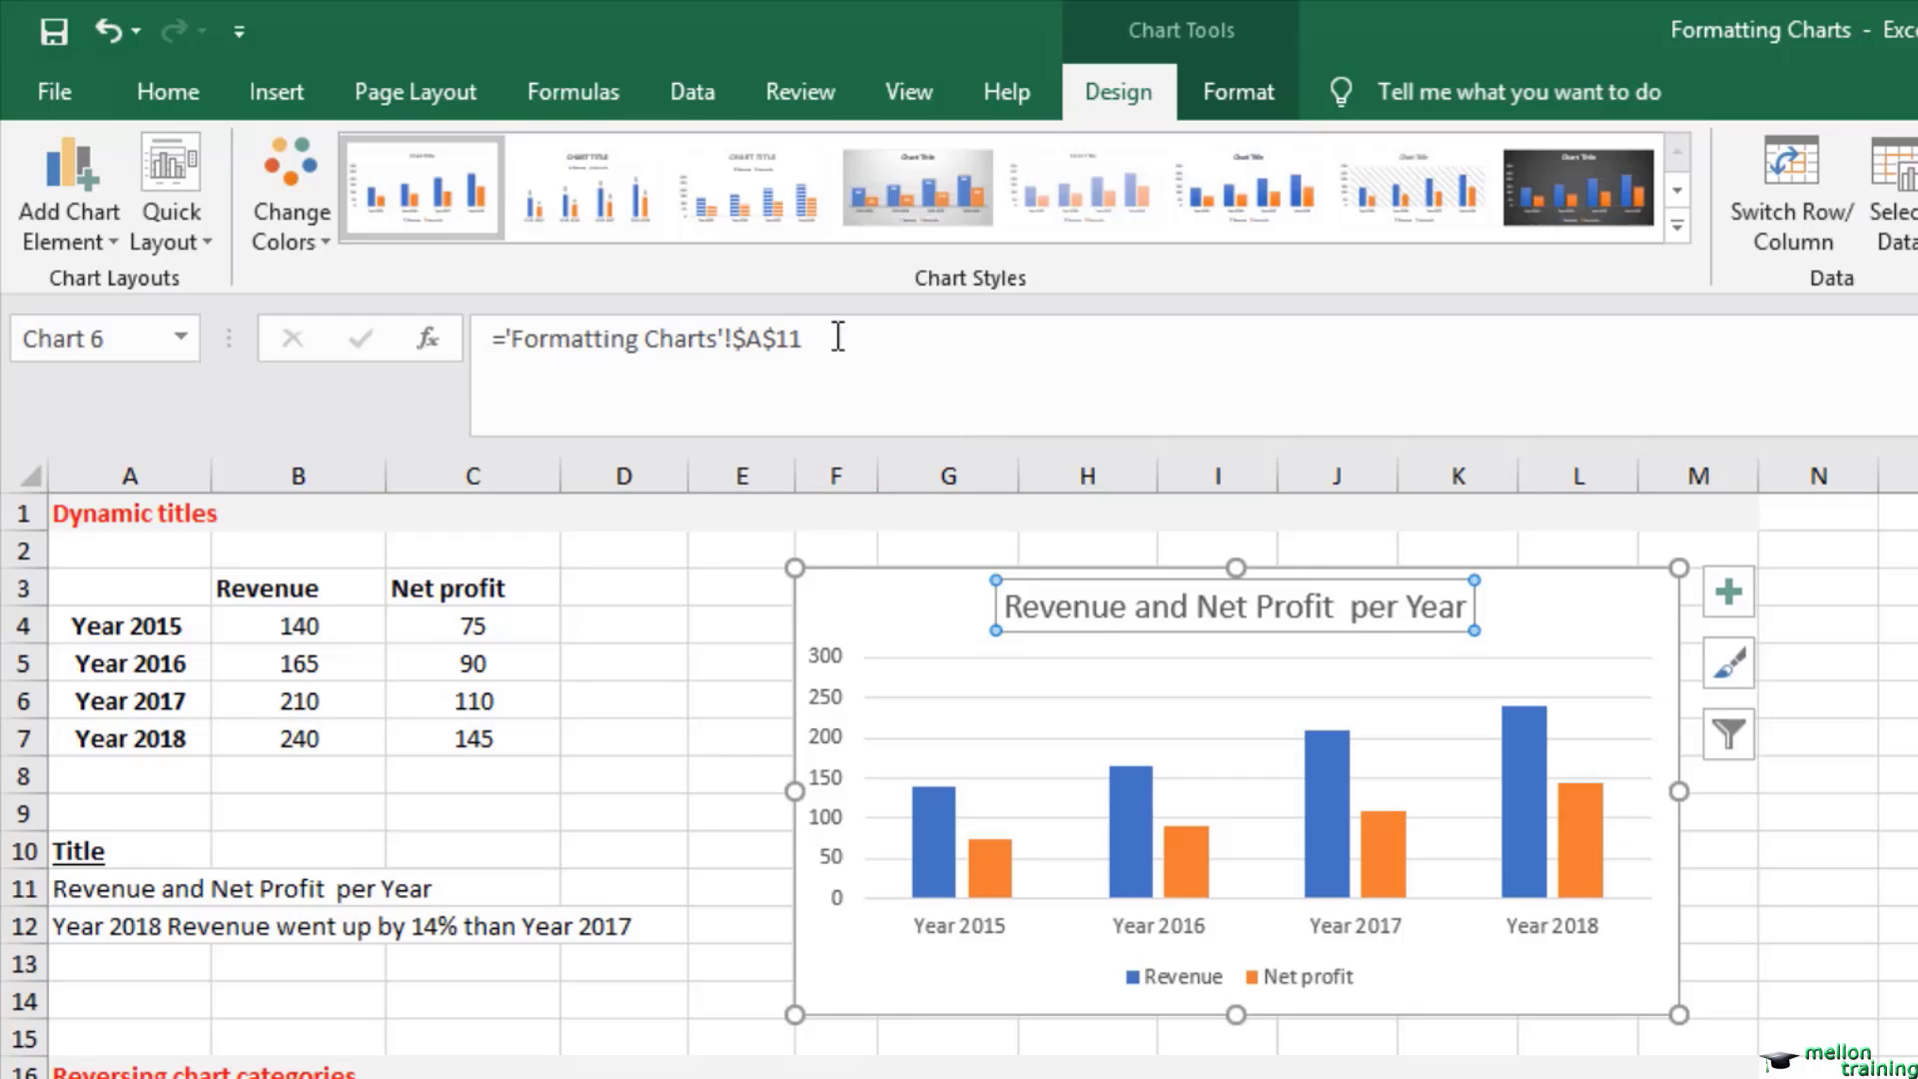
Step: Replace the chart title's formula with a link to cell A12, ='Formatting Charts'!$A$12
drag(835, 335, 364, 343)
text(=)
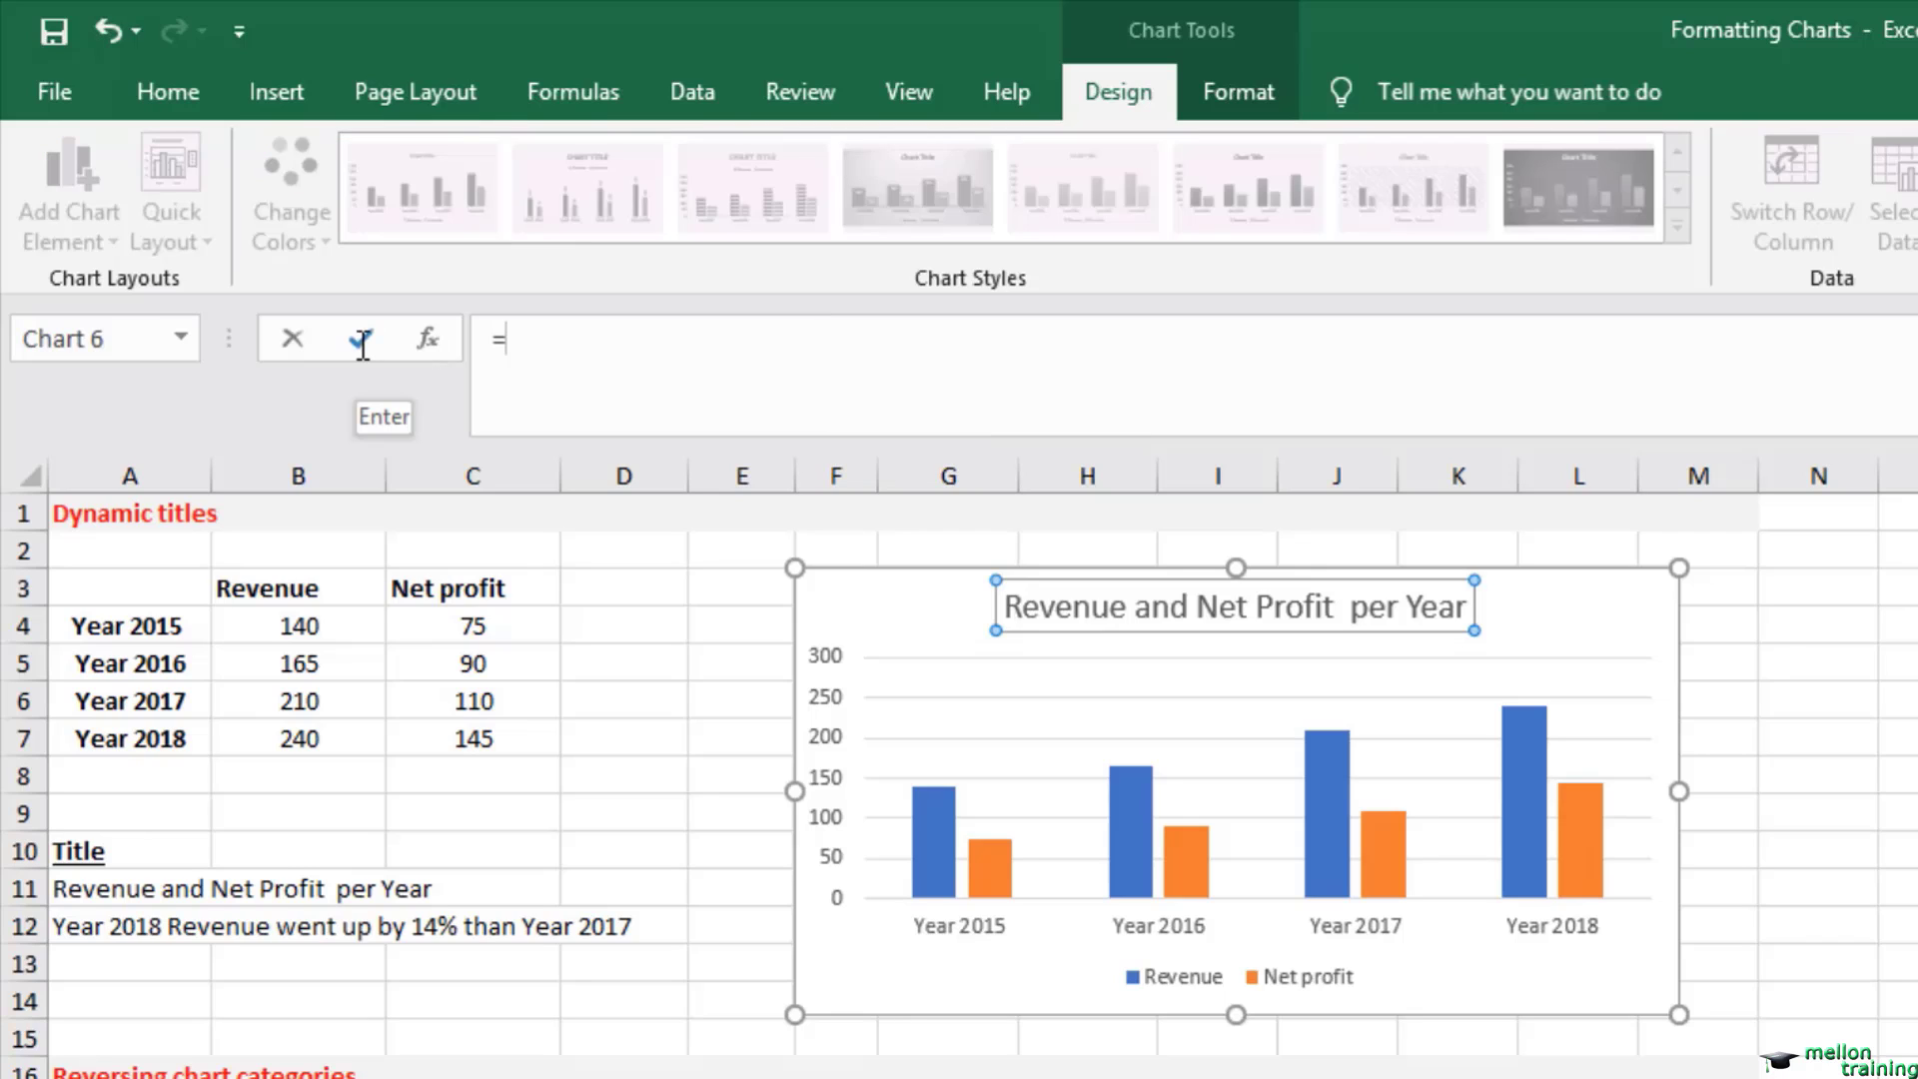
click(90, 933)
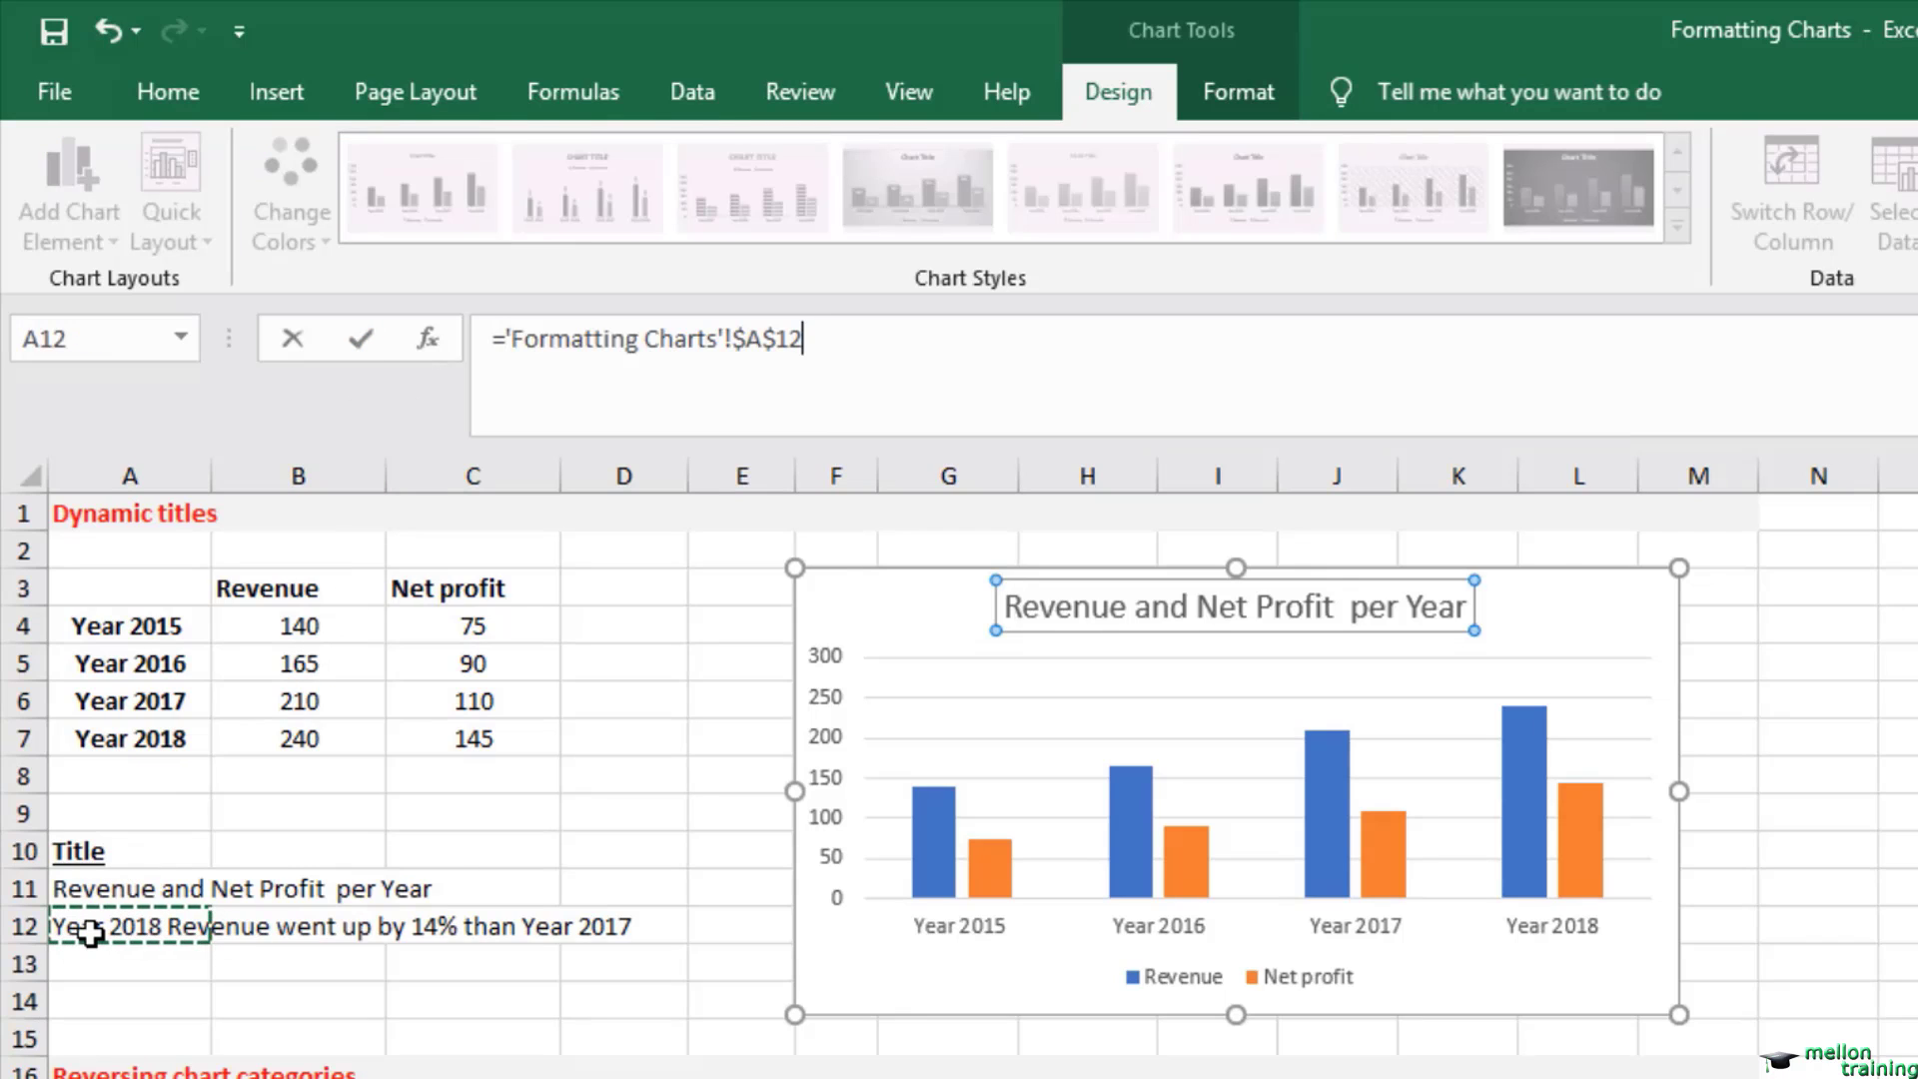
key(Return)
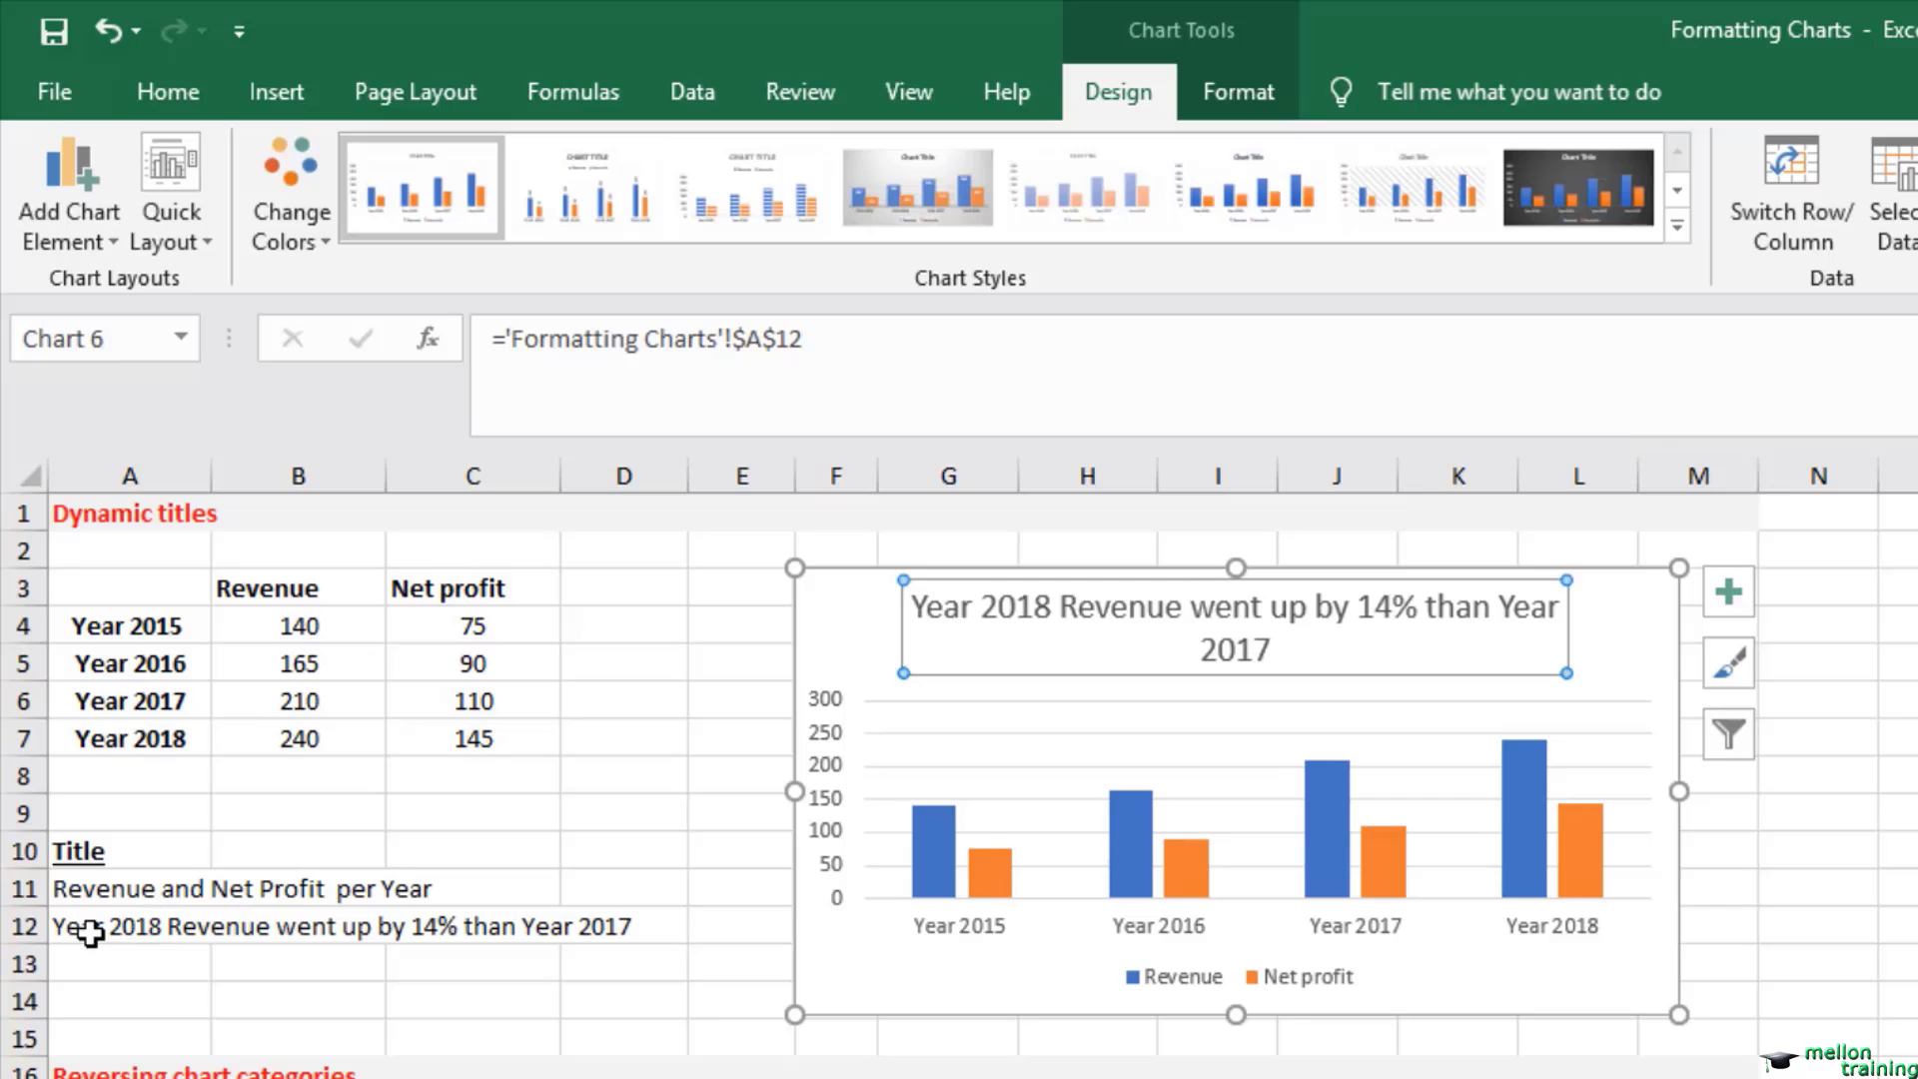
click(90, 932)
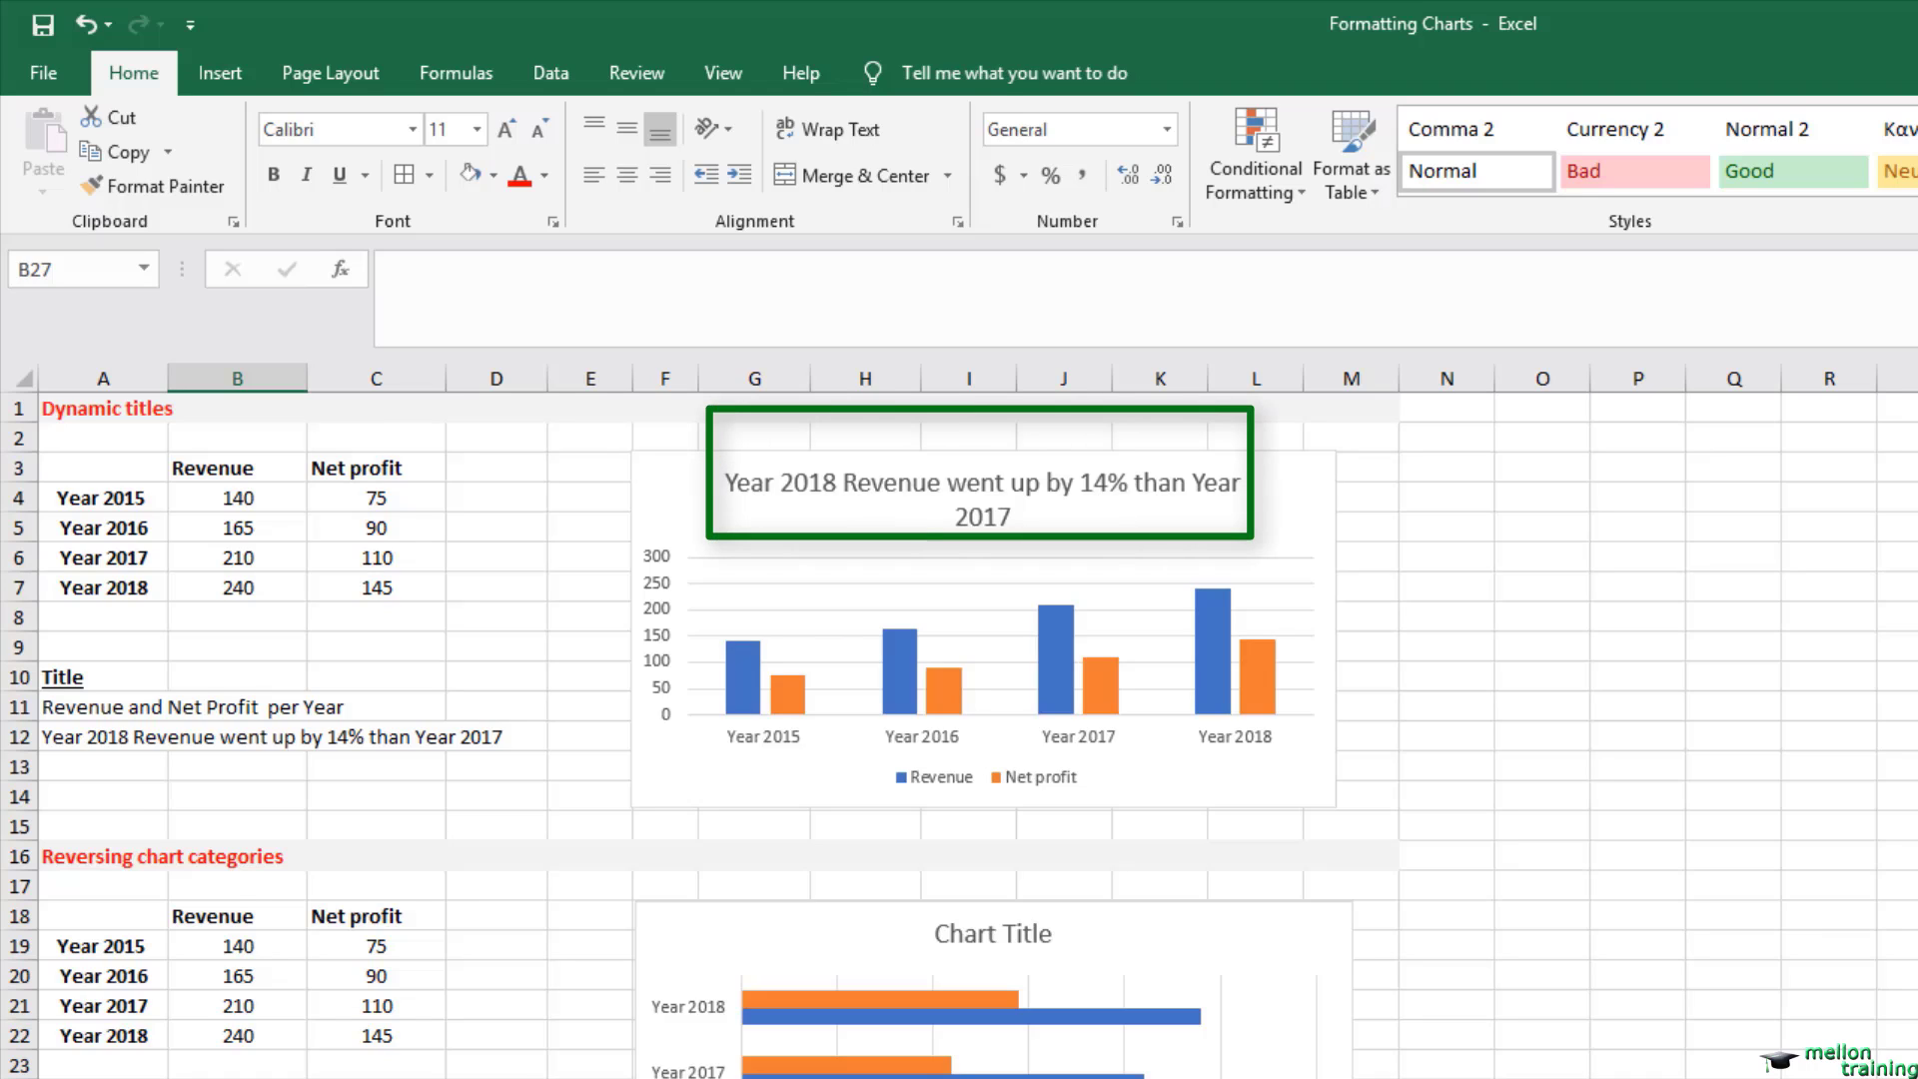
Step: In the Reversing chart categories bar chart, put the year categories in reverse order and have the horizontal axis cross at maximum category
scroll(959, 734, down, 2)
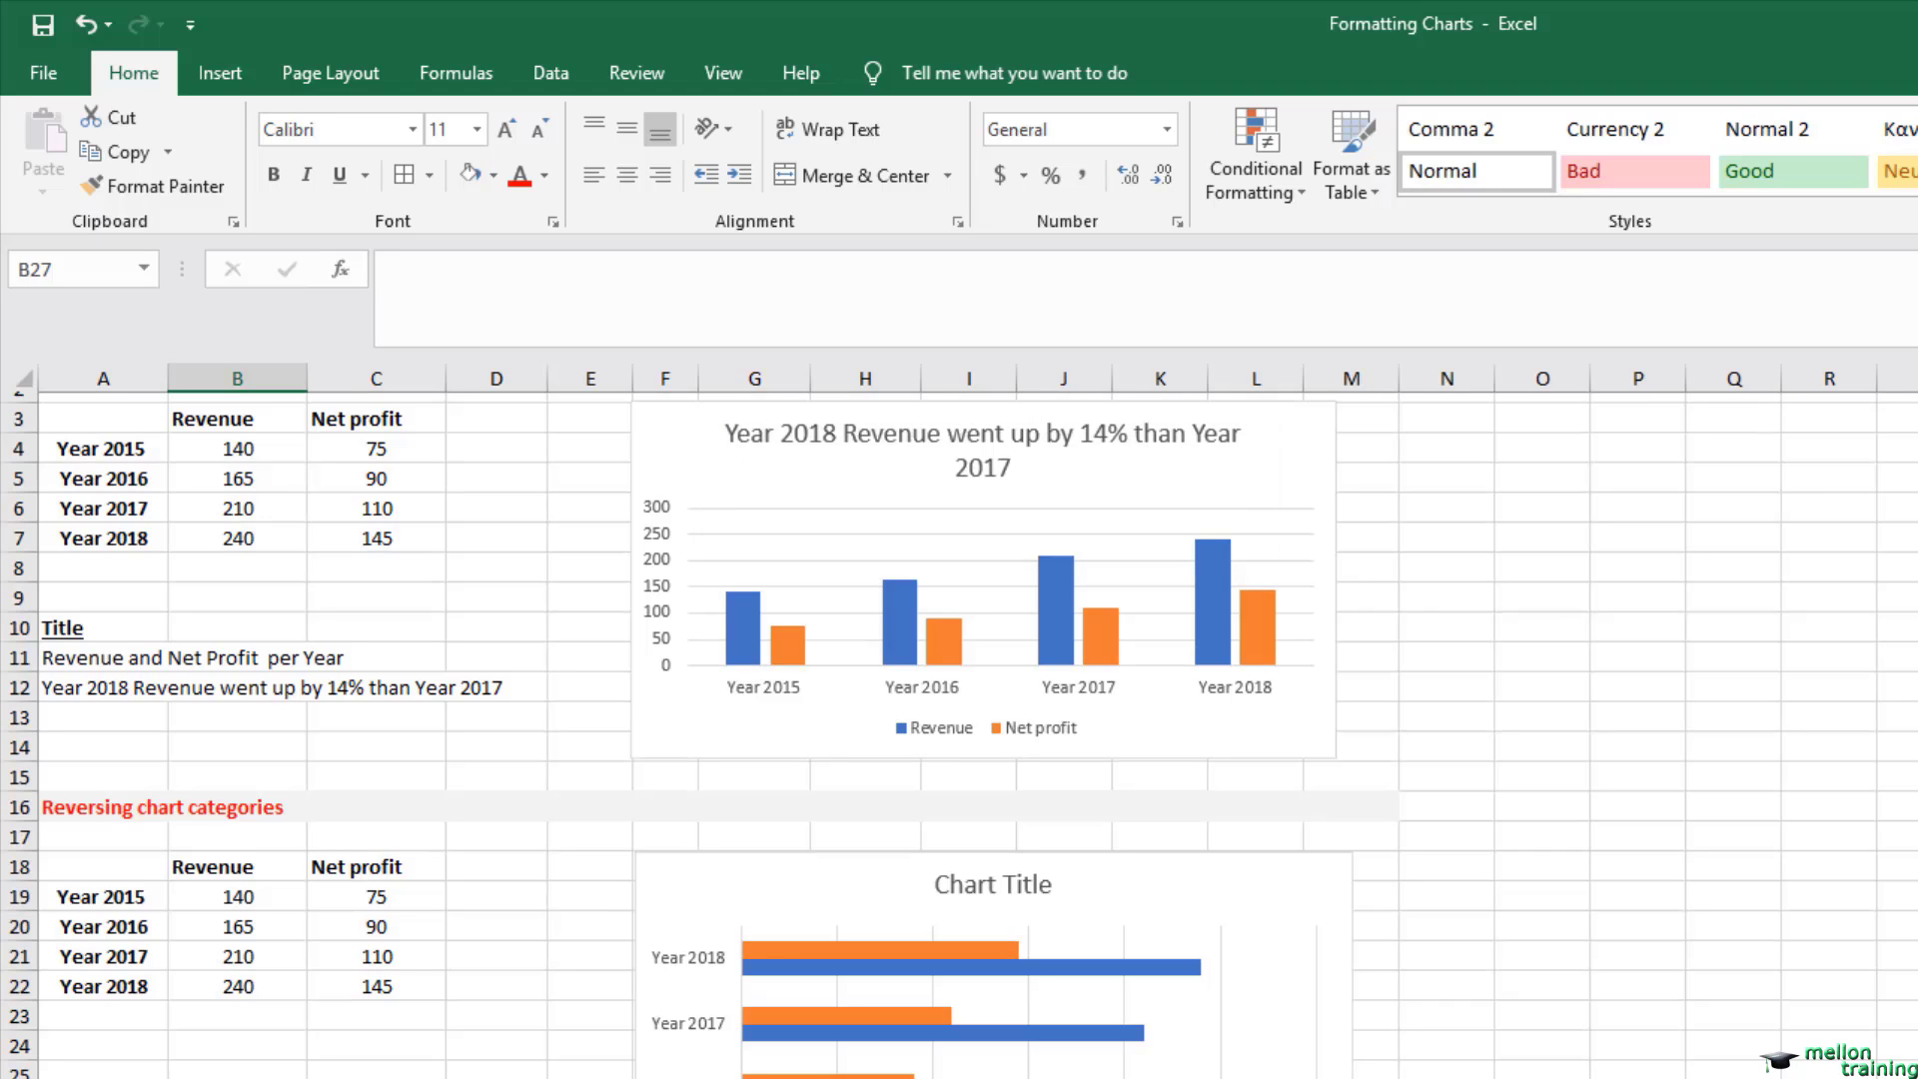
scroll(959, 734, down, 3)
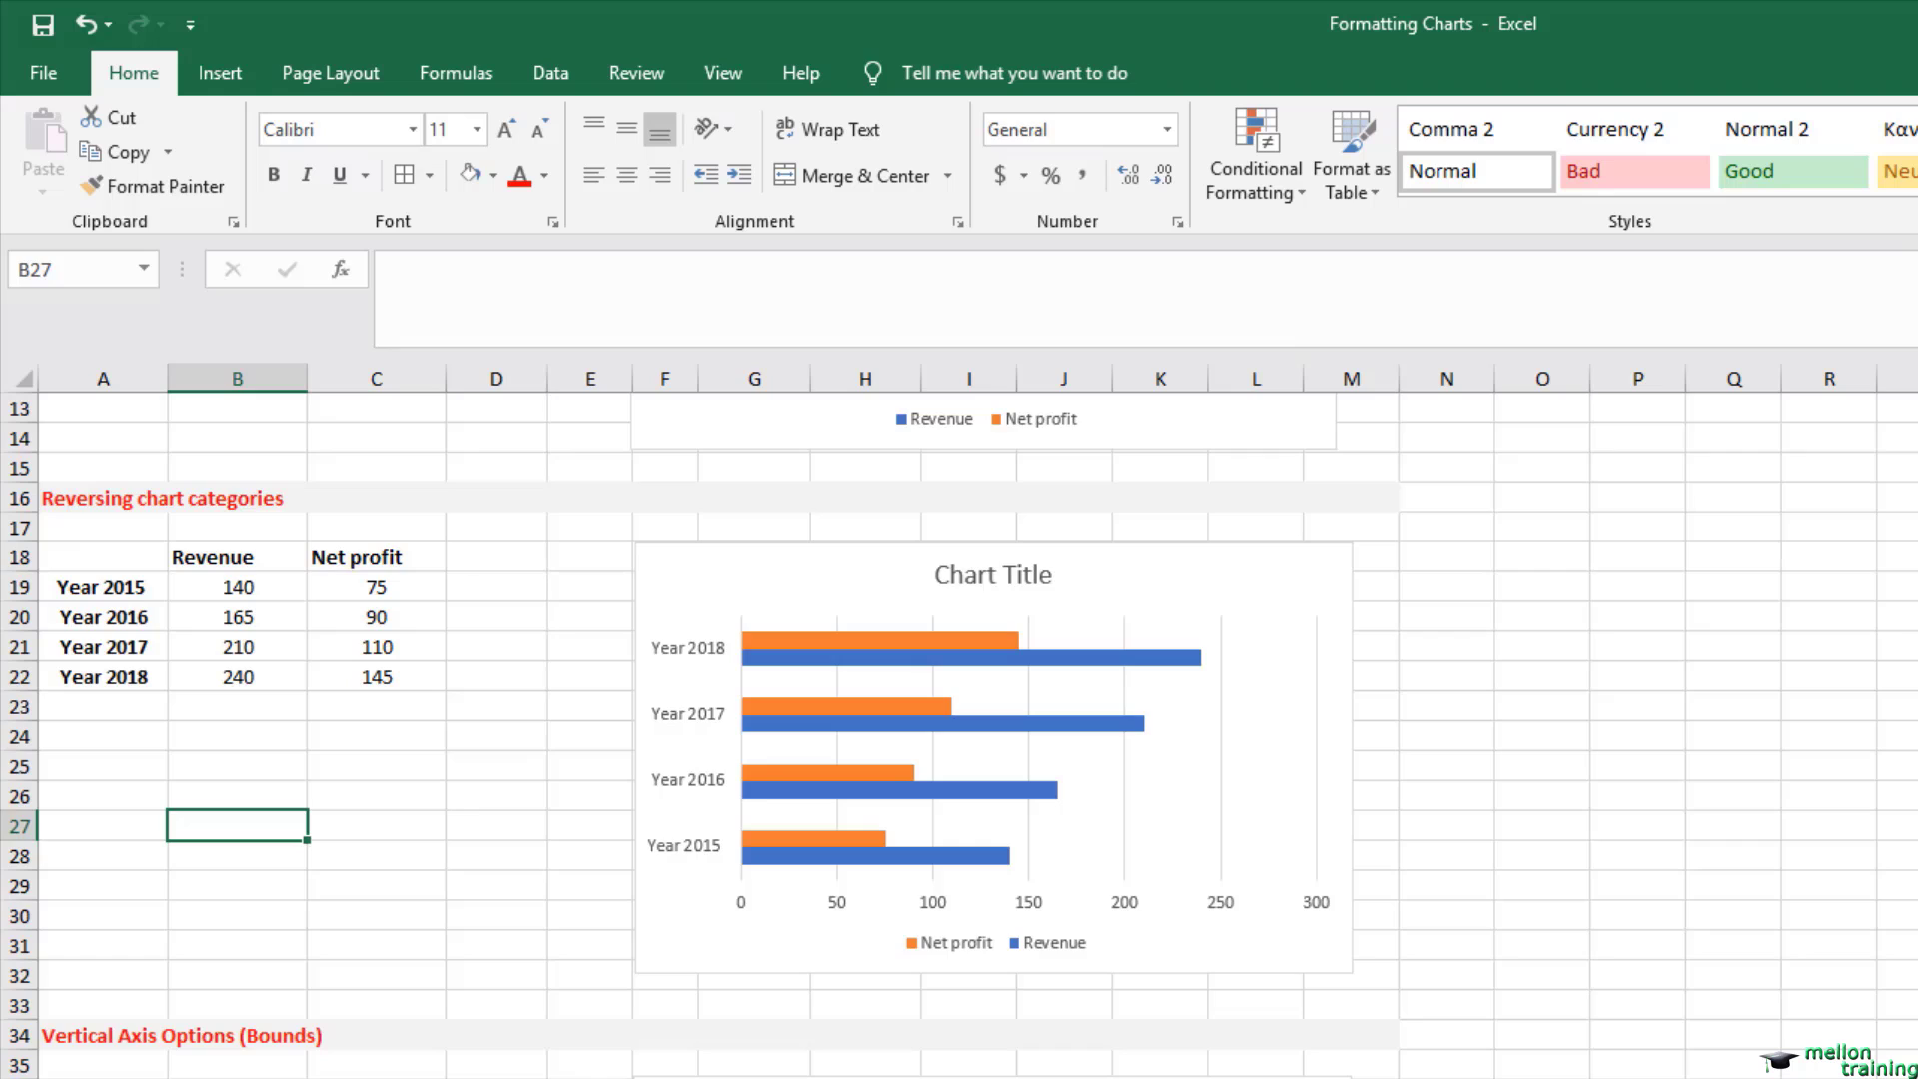
scroll(959, 735, down, 1)
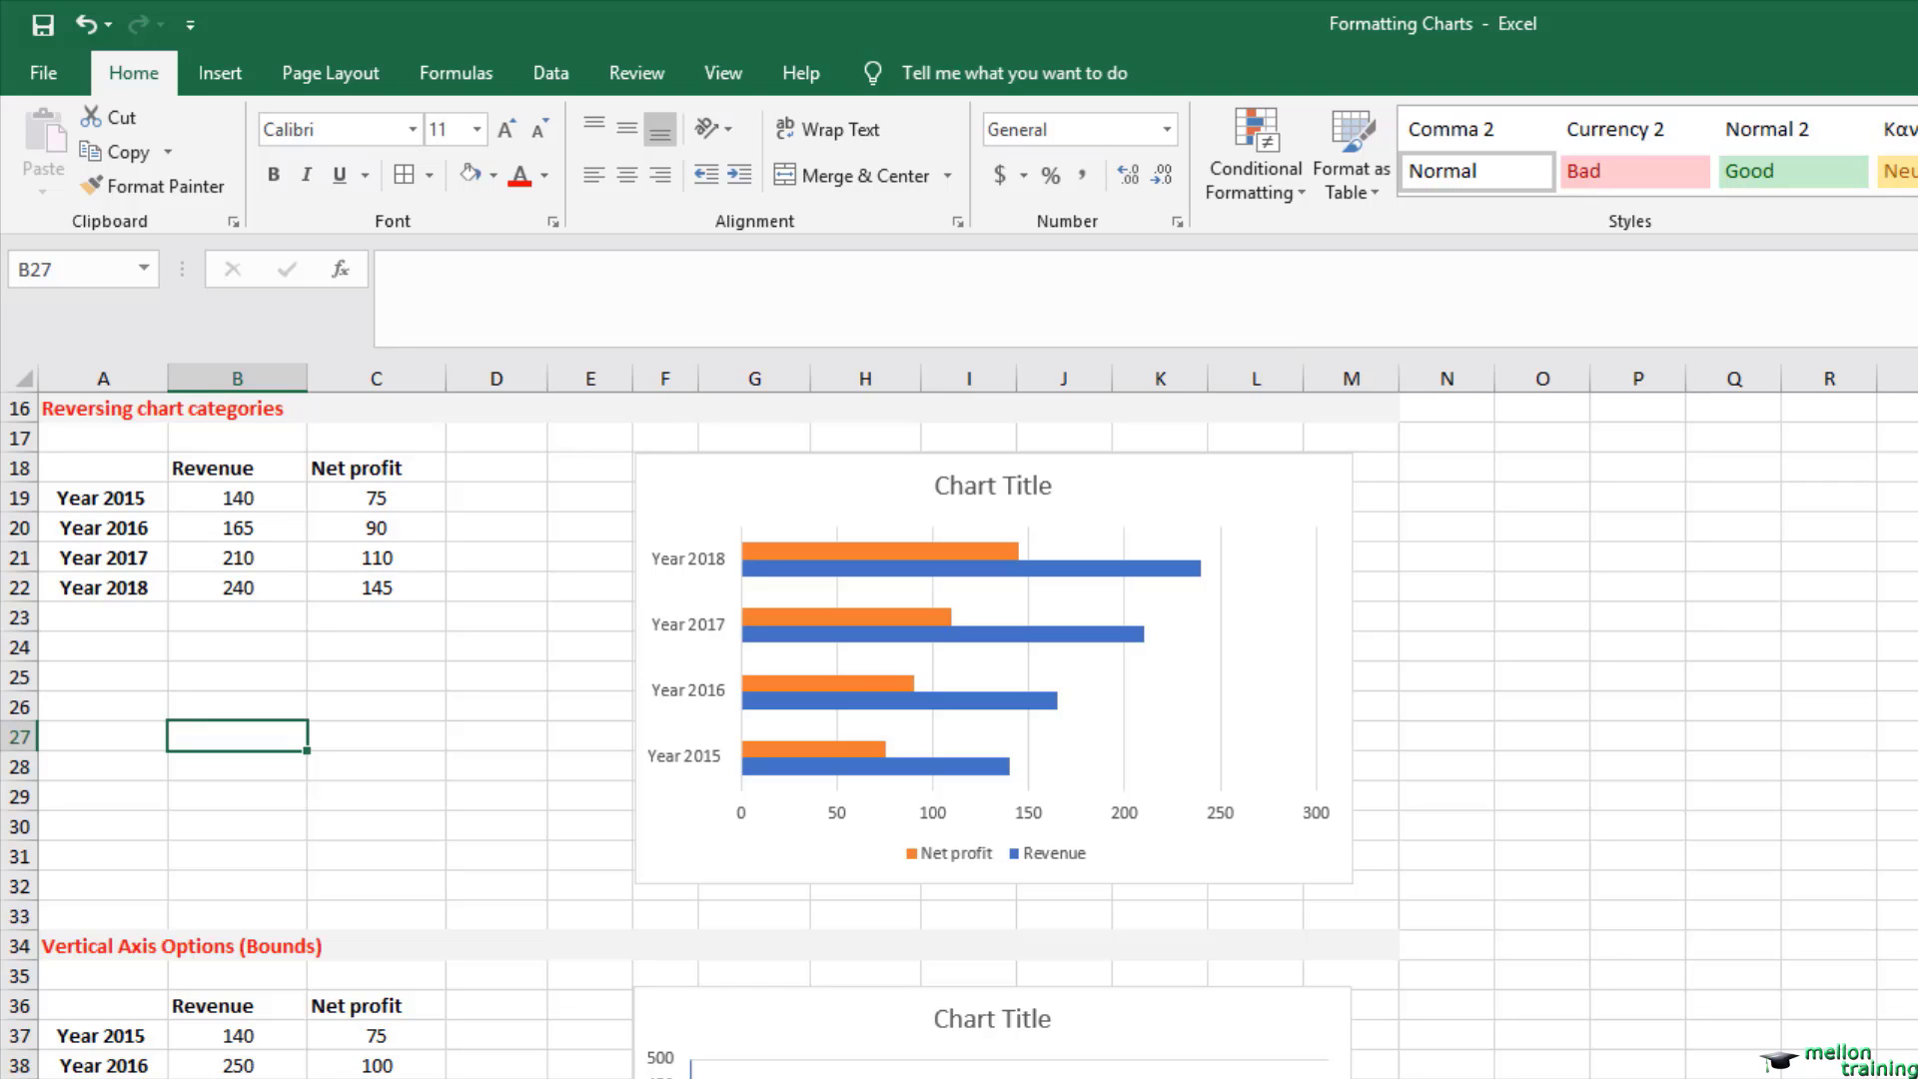
click(689, 702)
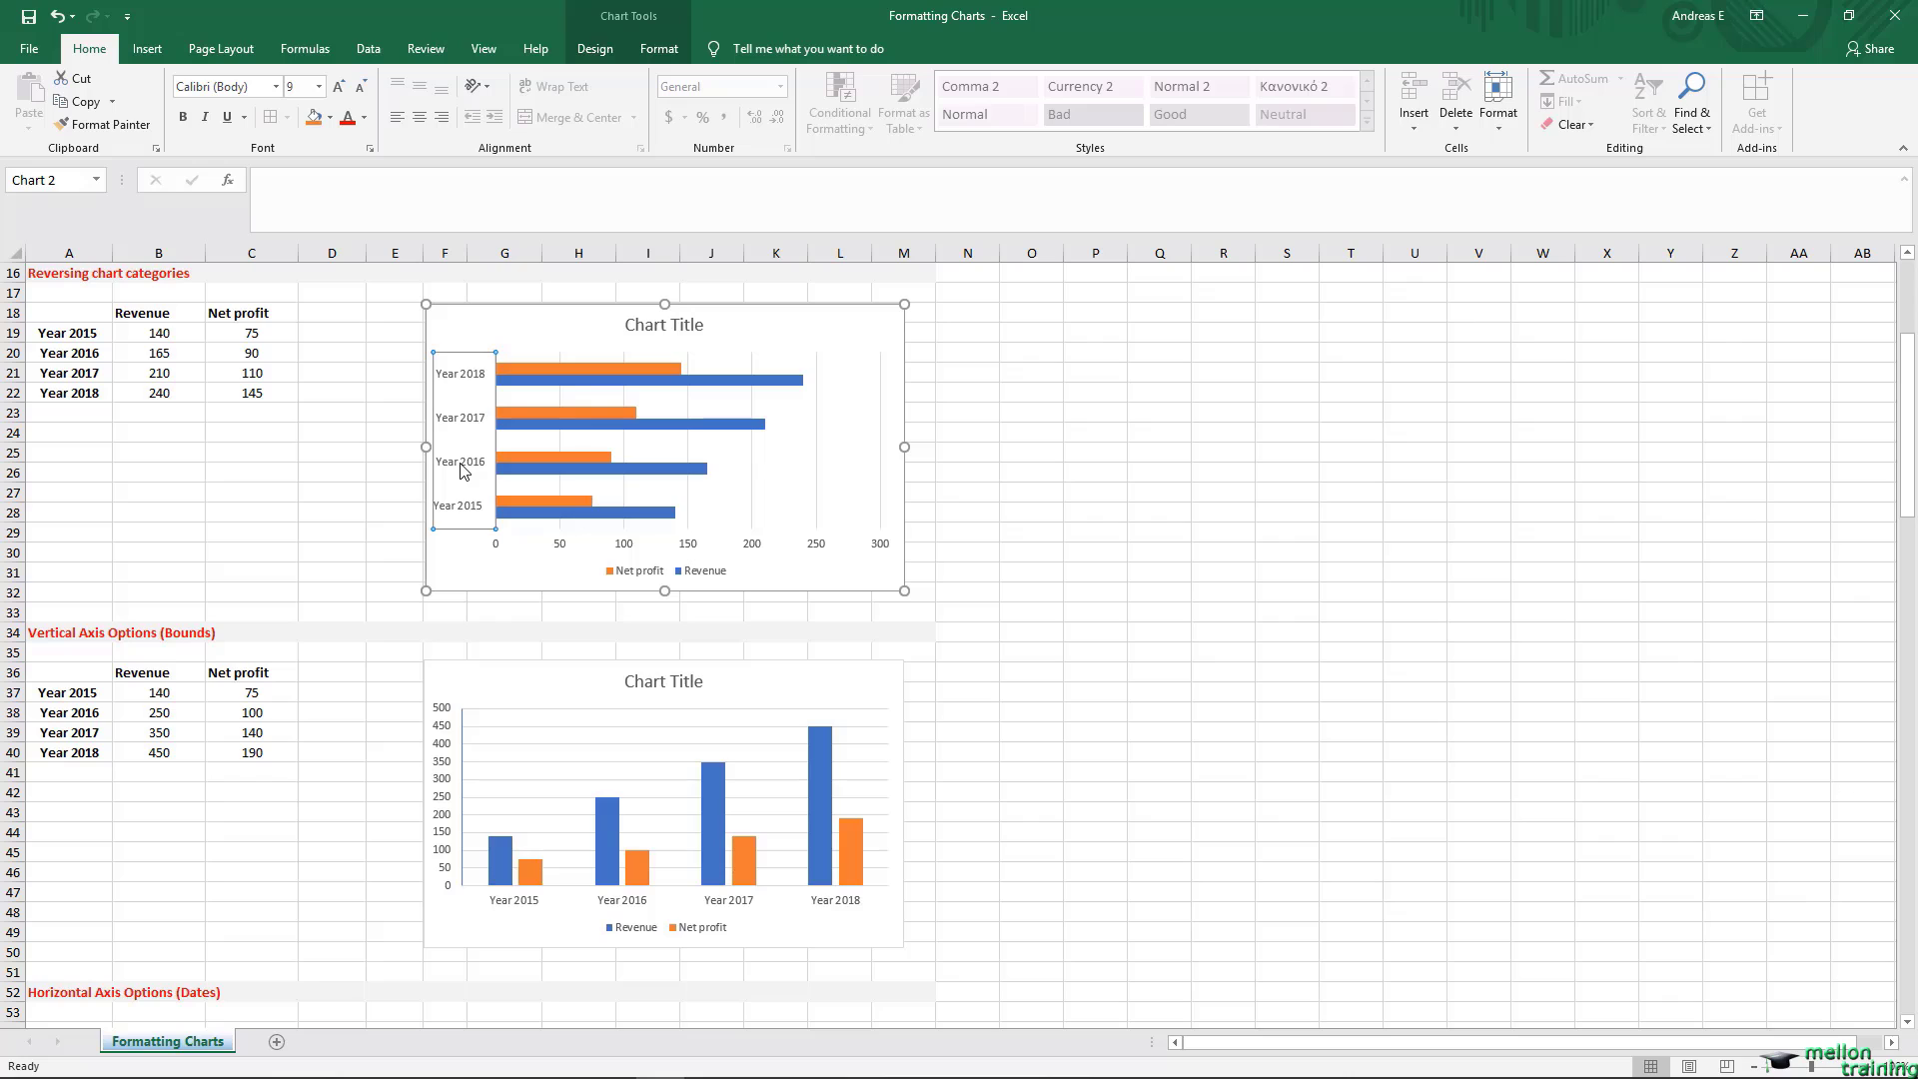
key(ctrl+1)
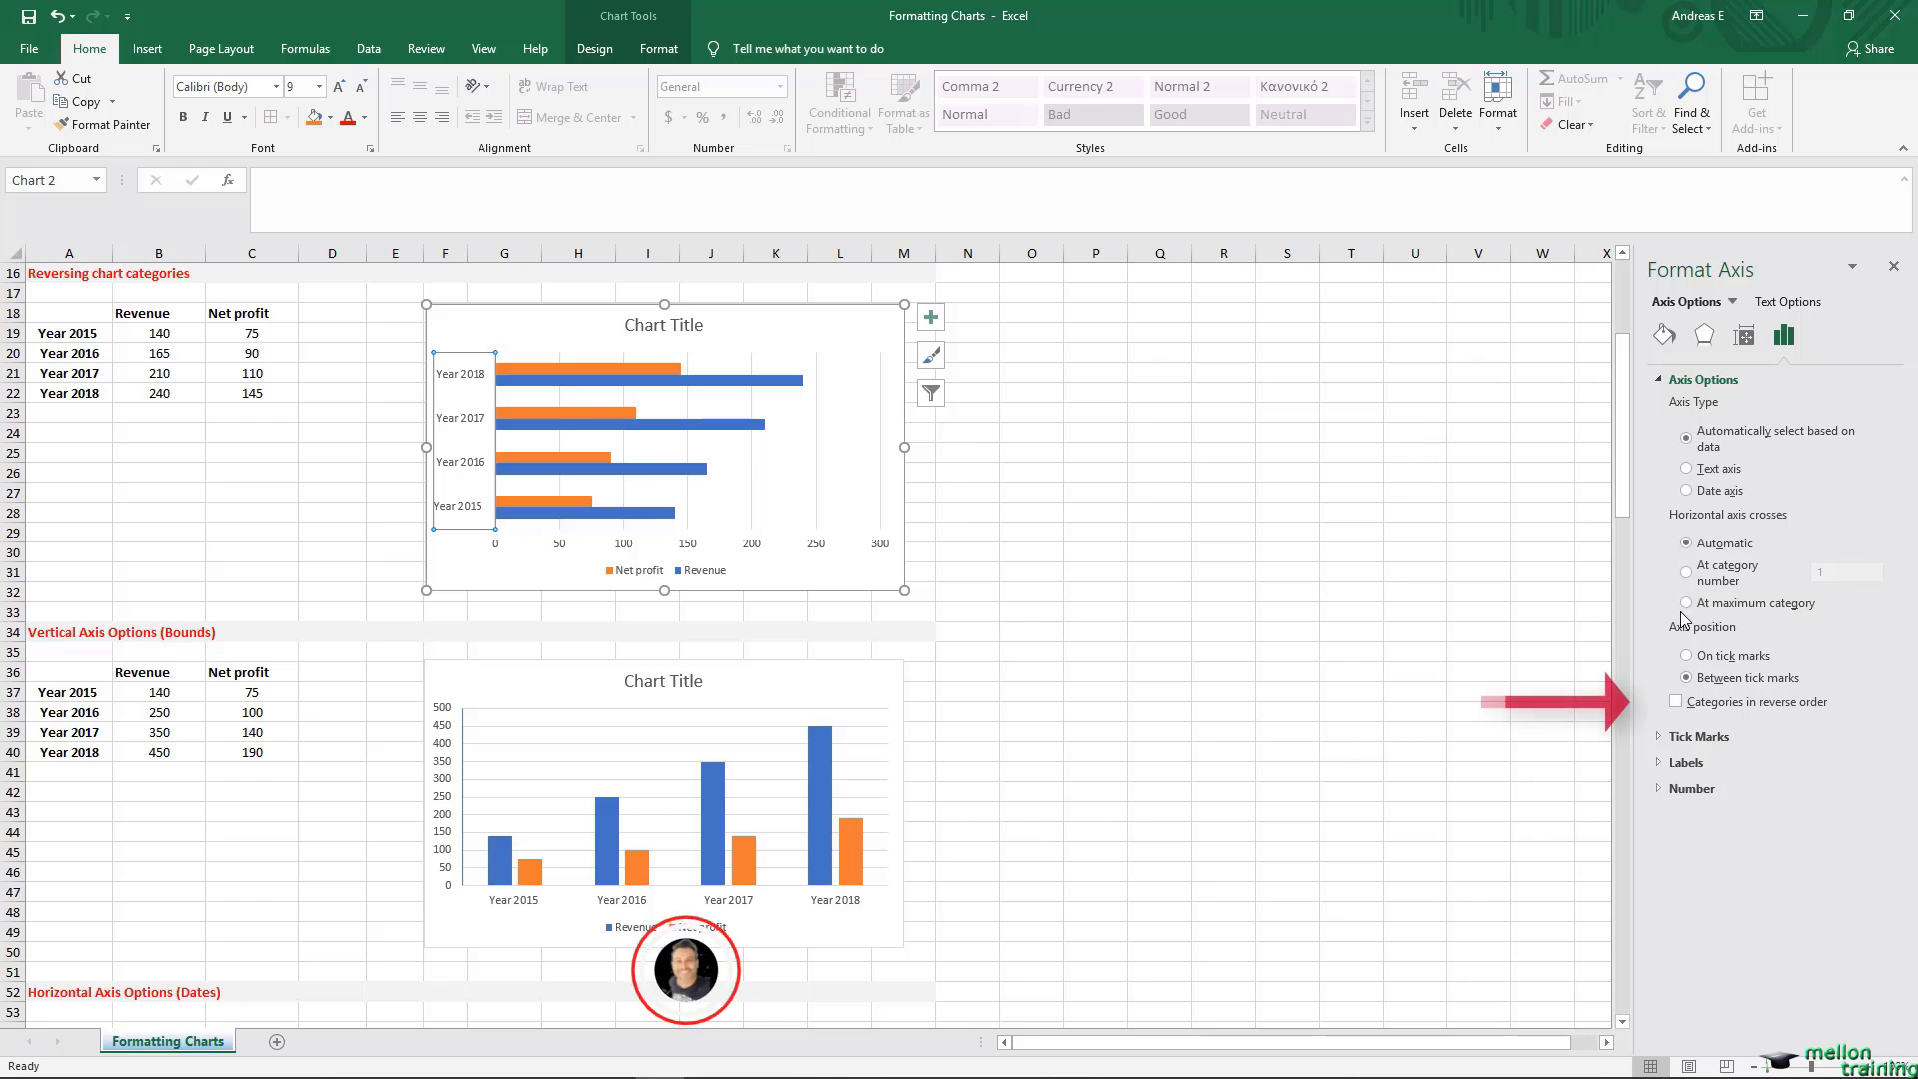
click(1676, 702)
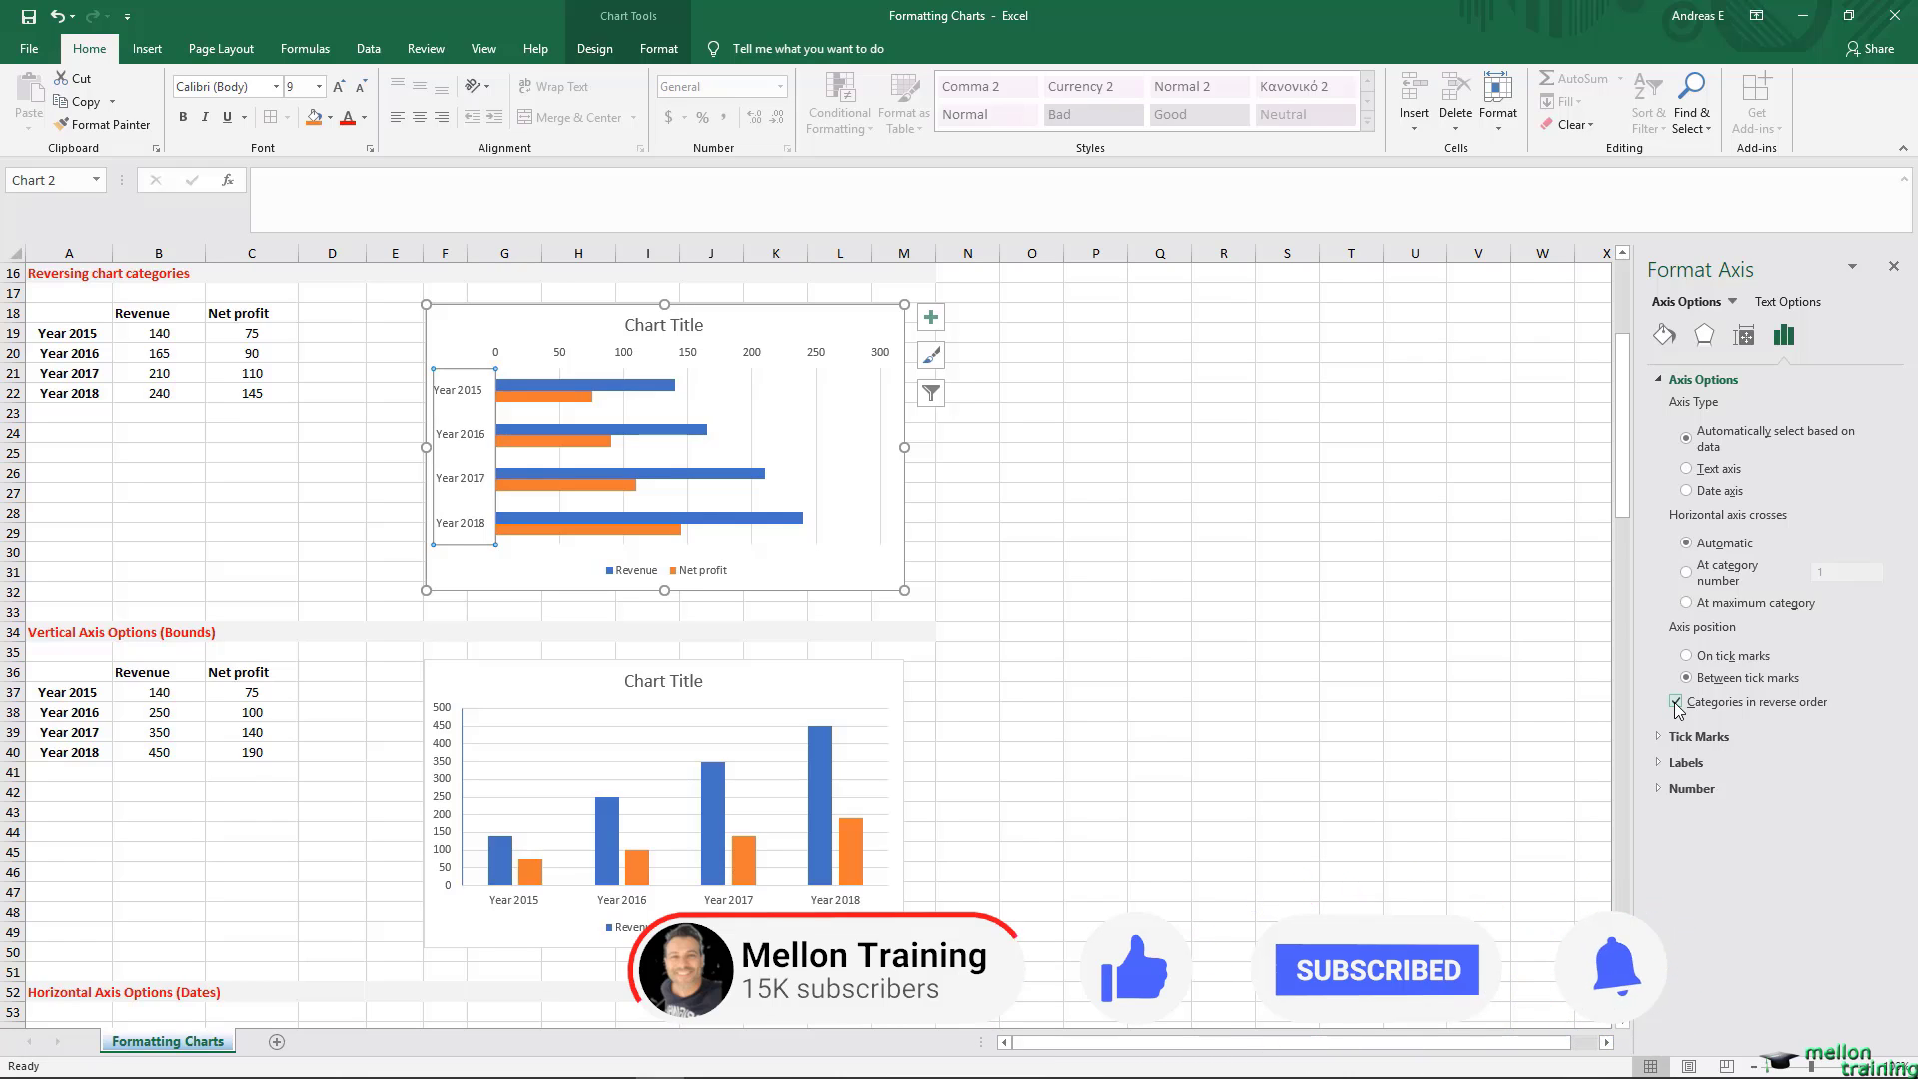
click(1688, 605)
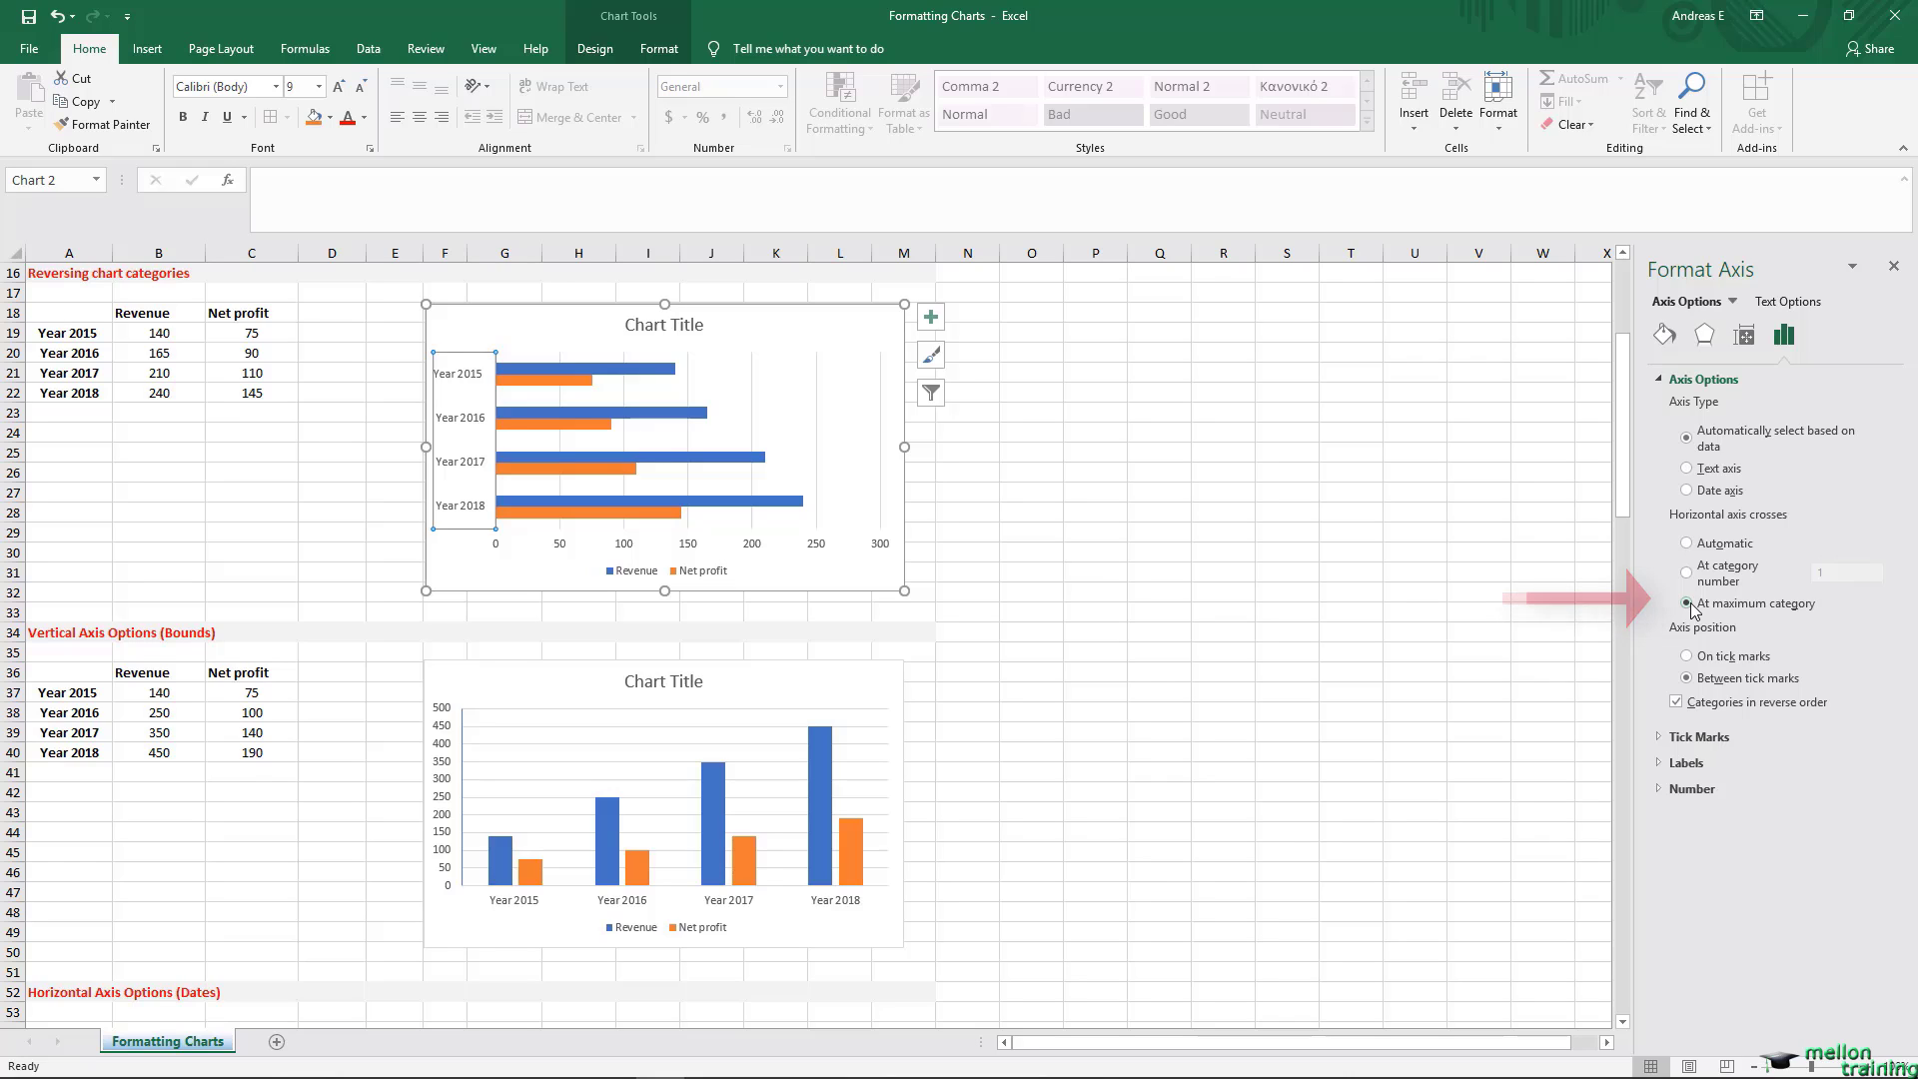
click(1893, 266)
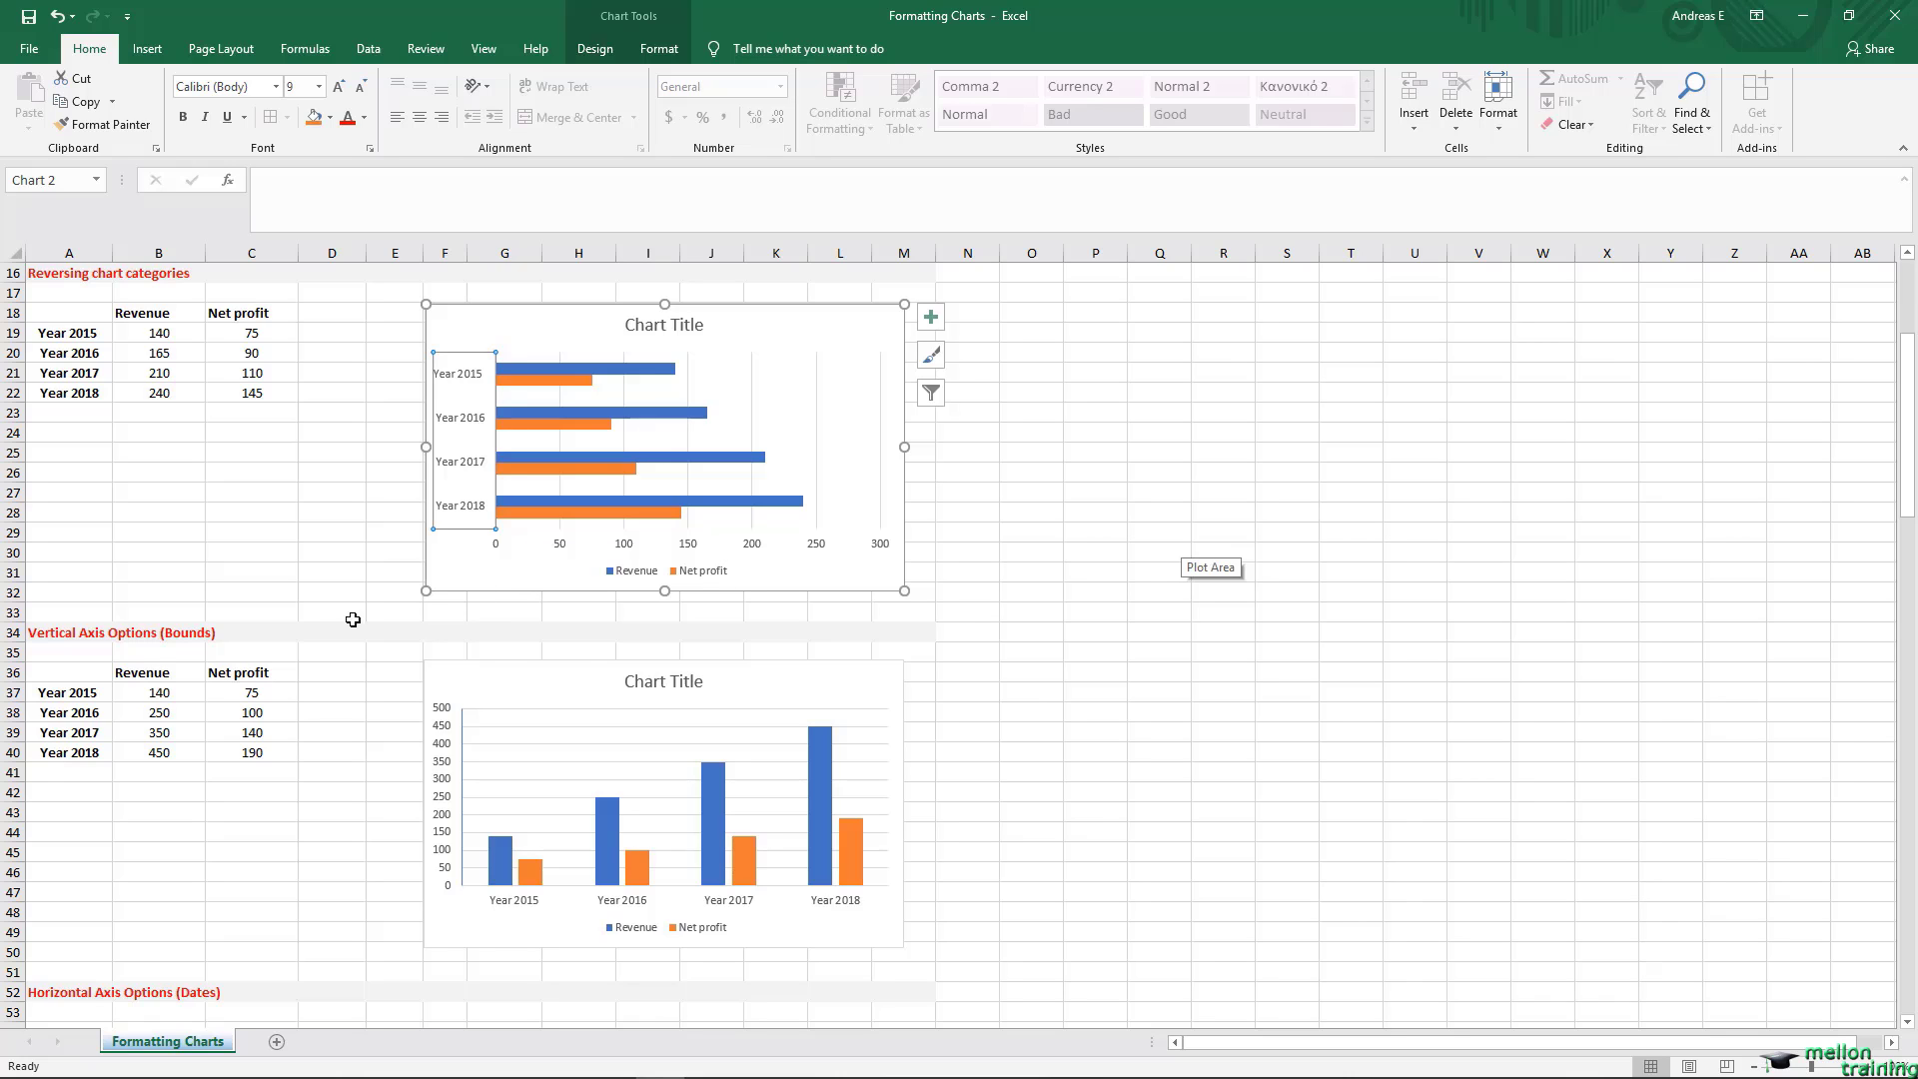
Step: Set the major unit to 200 on the vertical axis of the Vertical Axis Options (Bounds) column chart
click(76, 651)
scroll(73, 654, down, 3)
scroll(73, 653, down, 3)
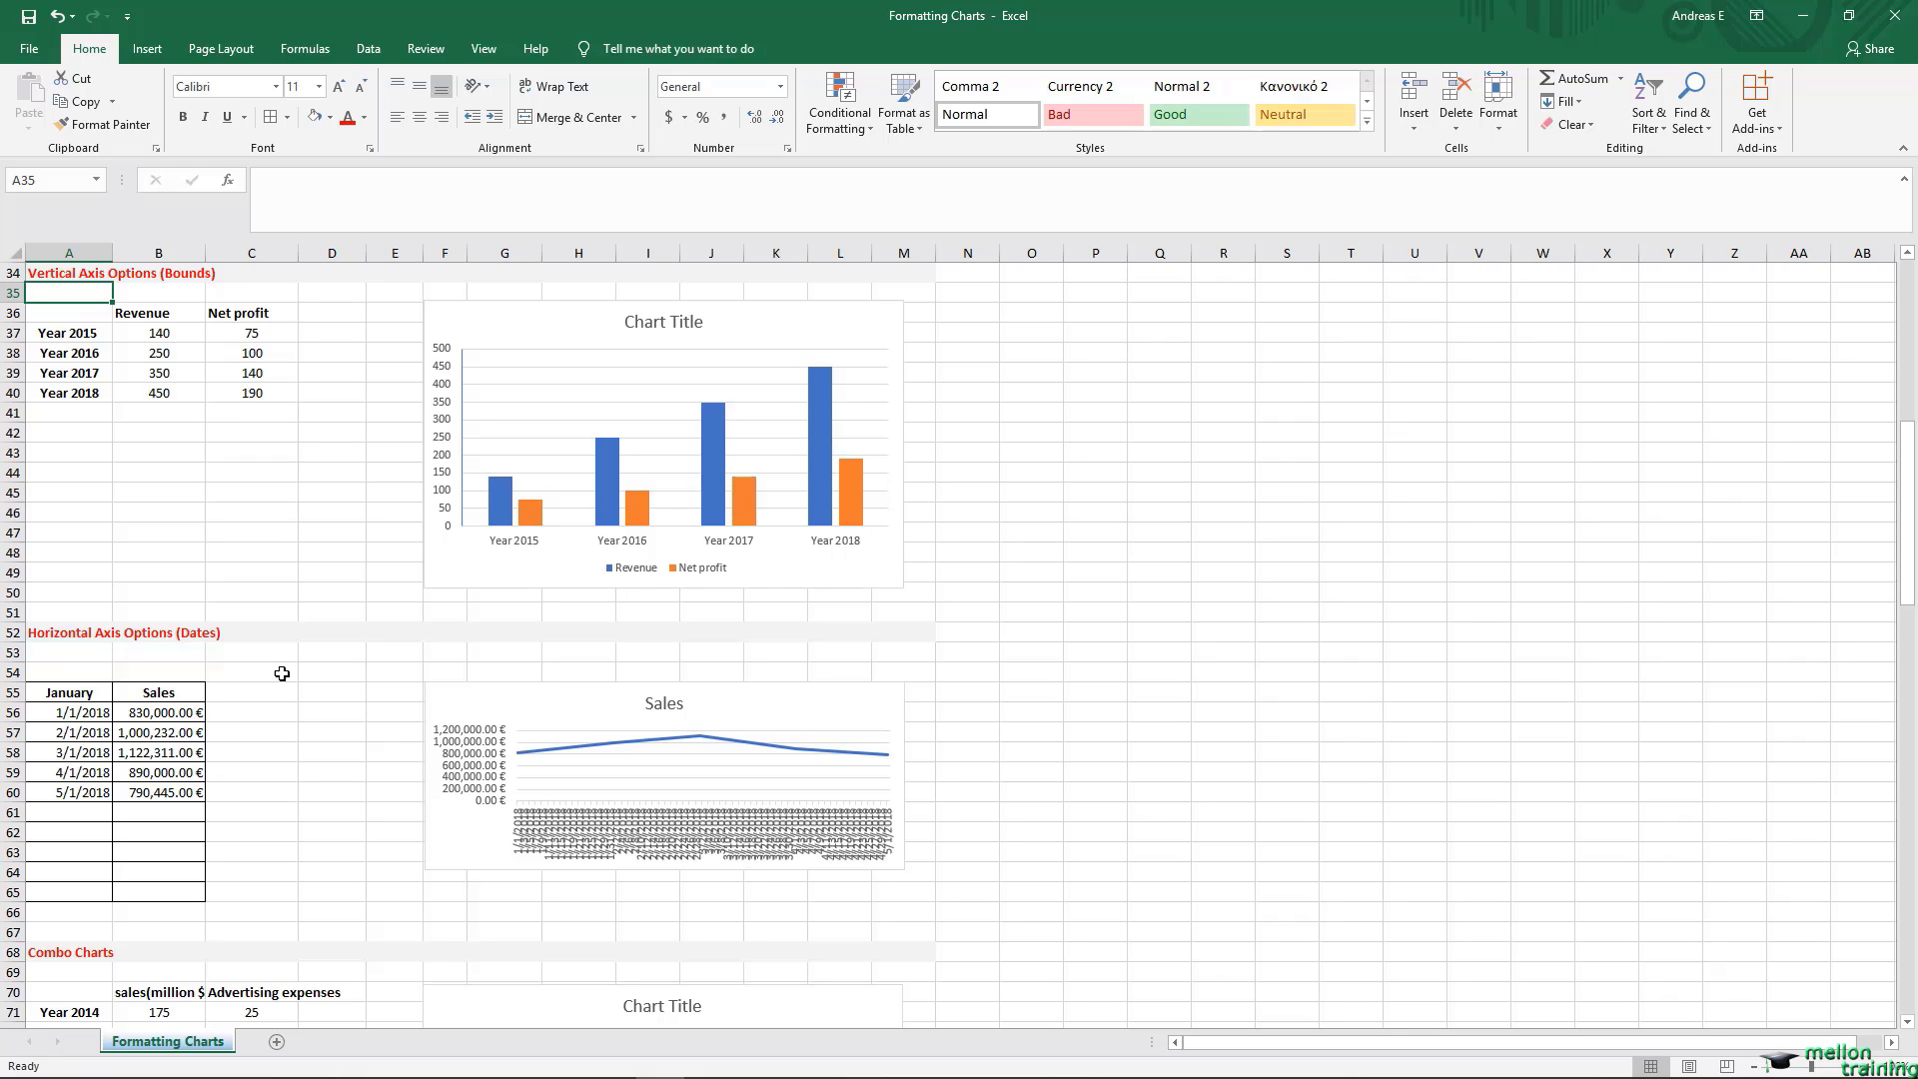
click(437, 449)
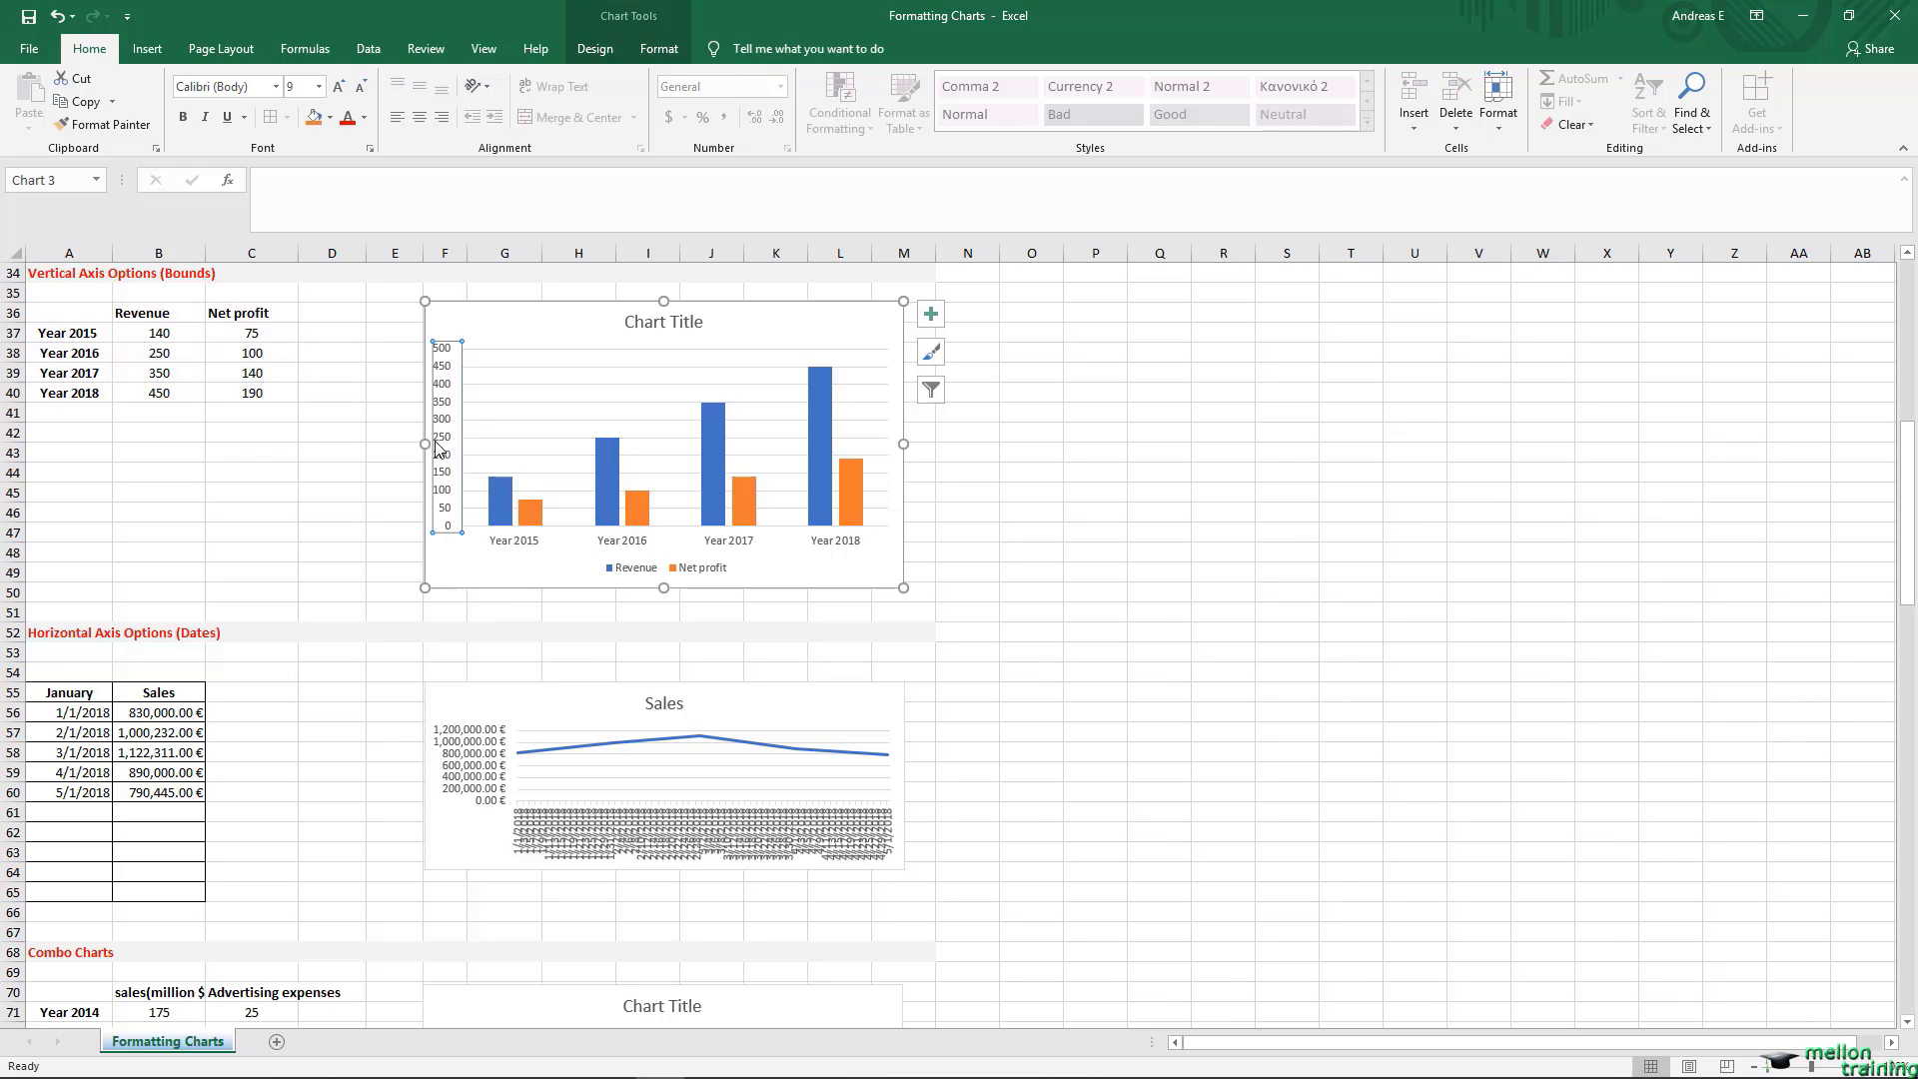
double_click(437, 448)
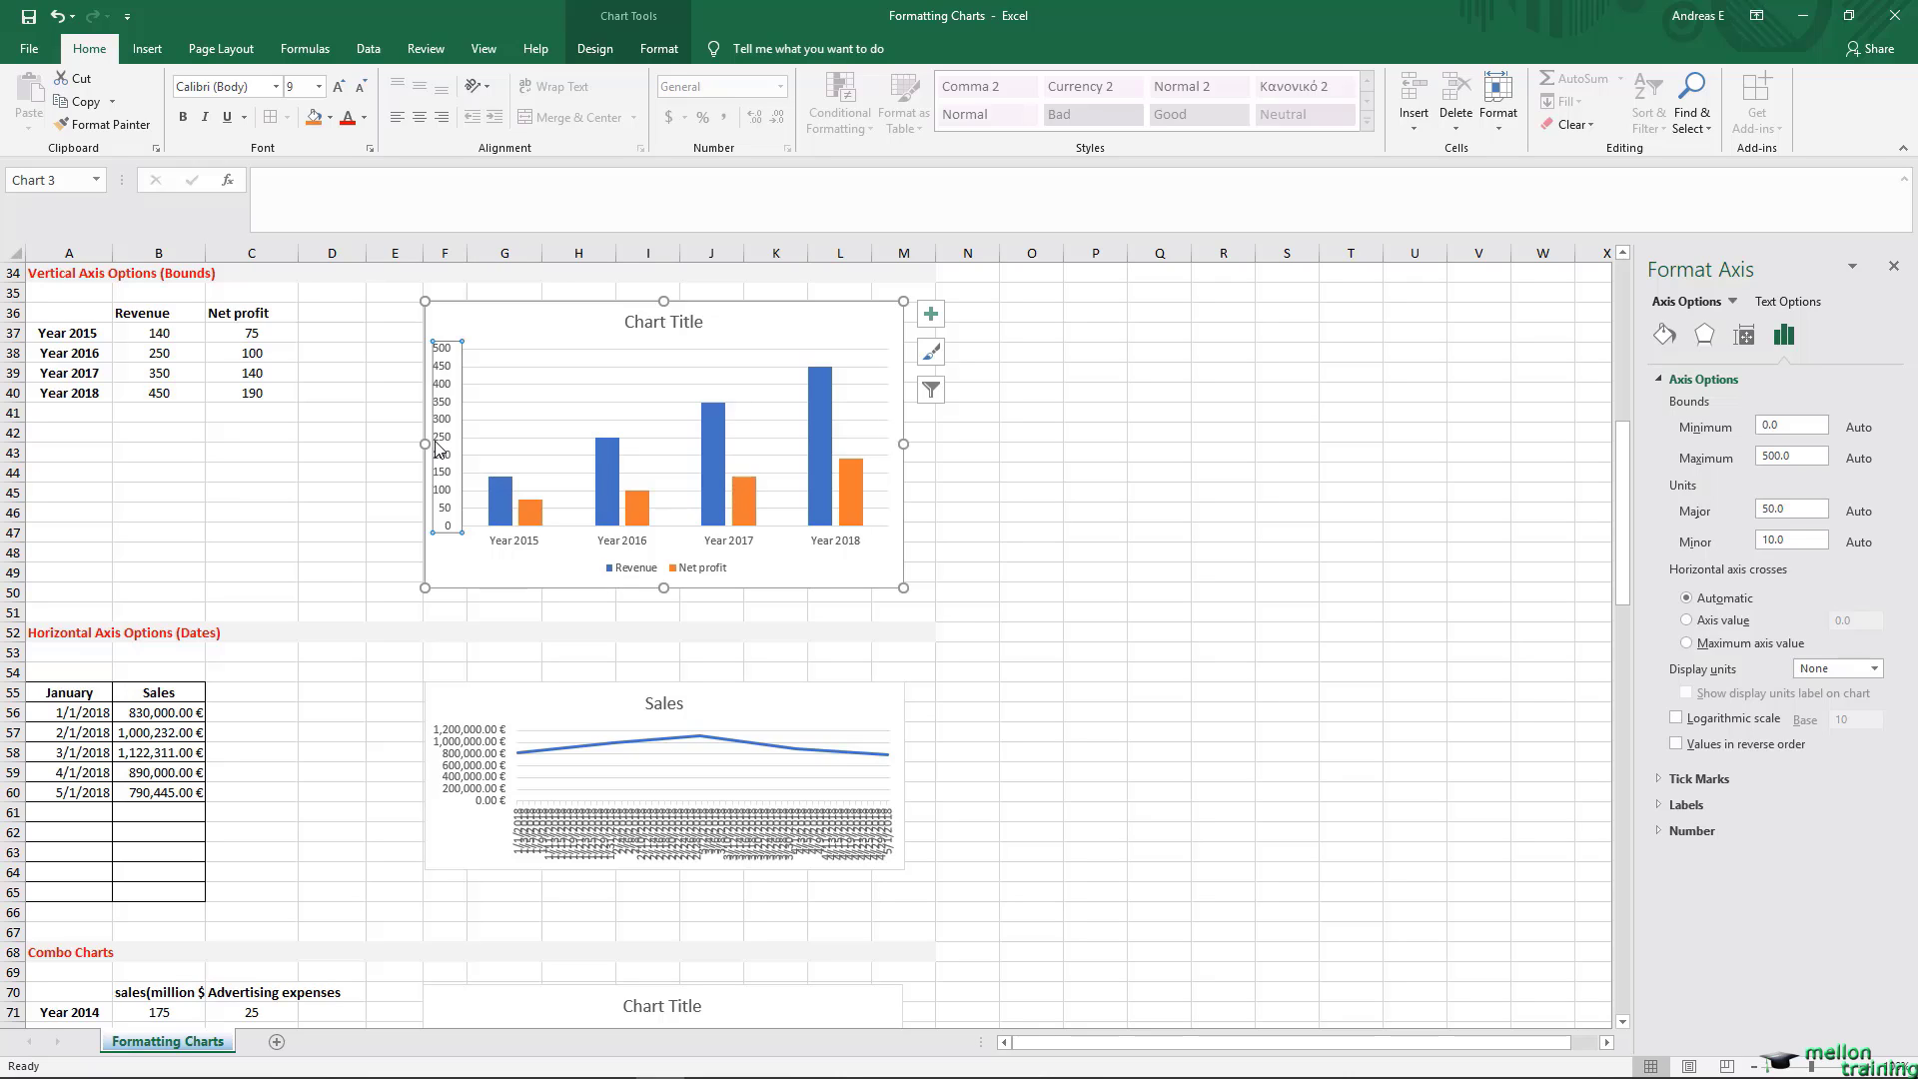
click(1809, 505)
double_click(1809, 506)
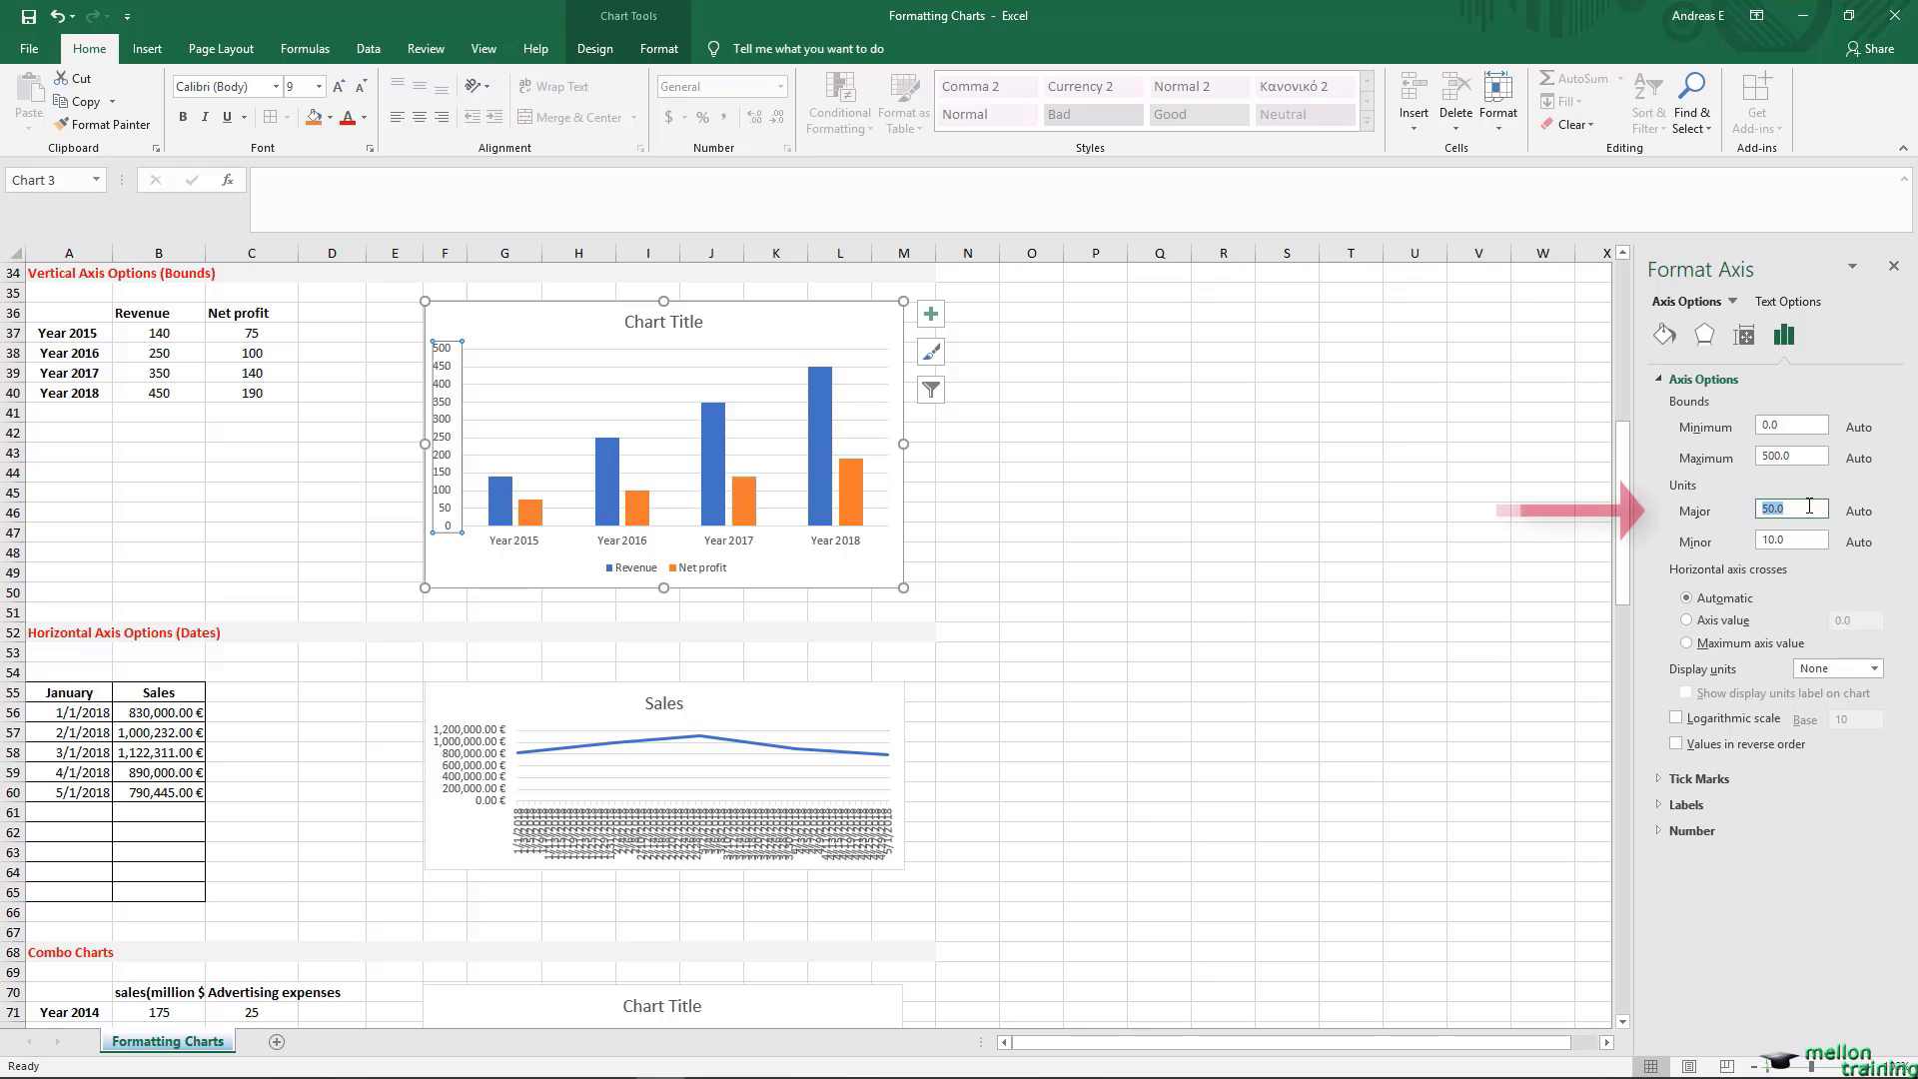
text(200)
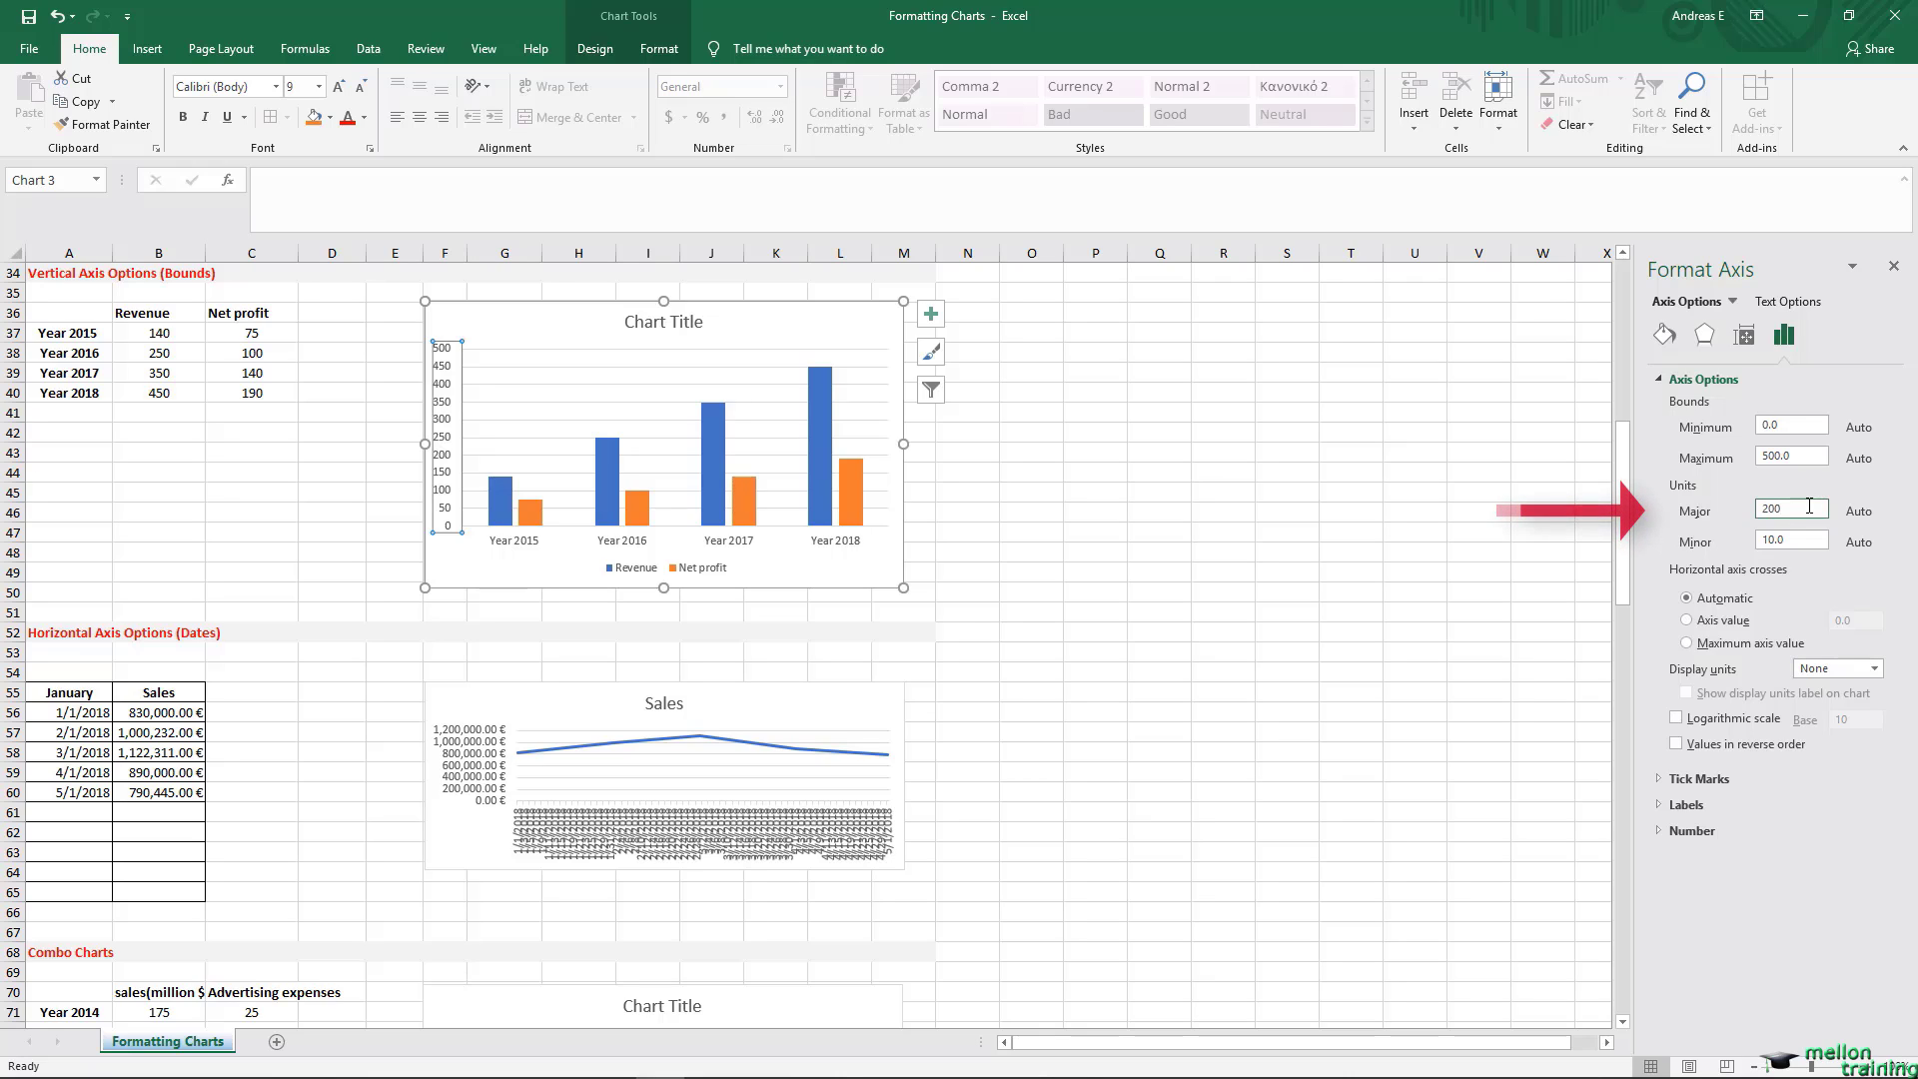
click(1812, 537)
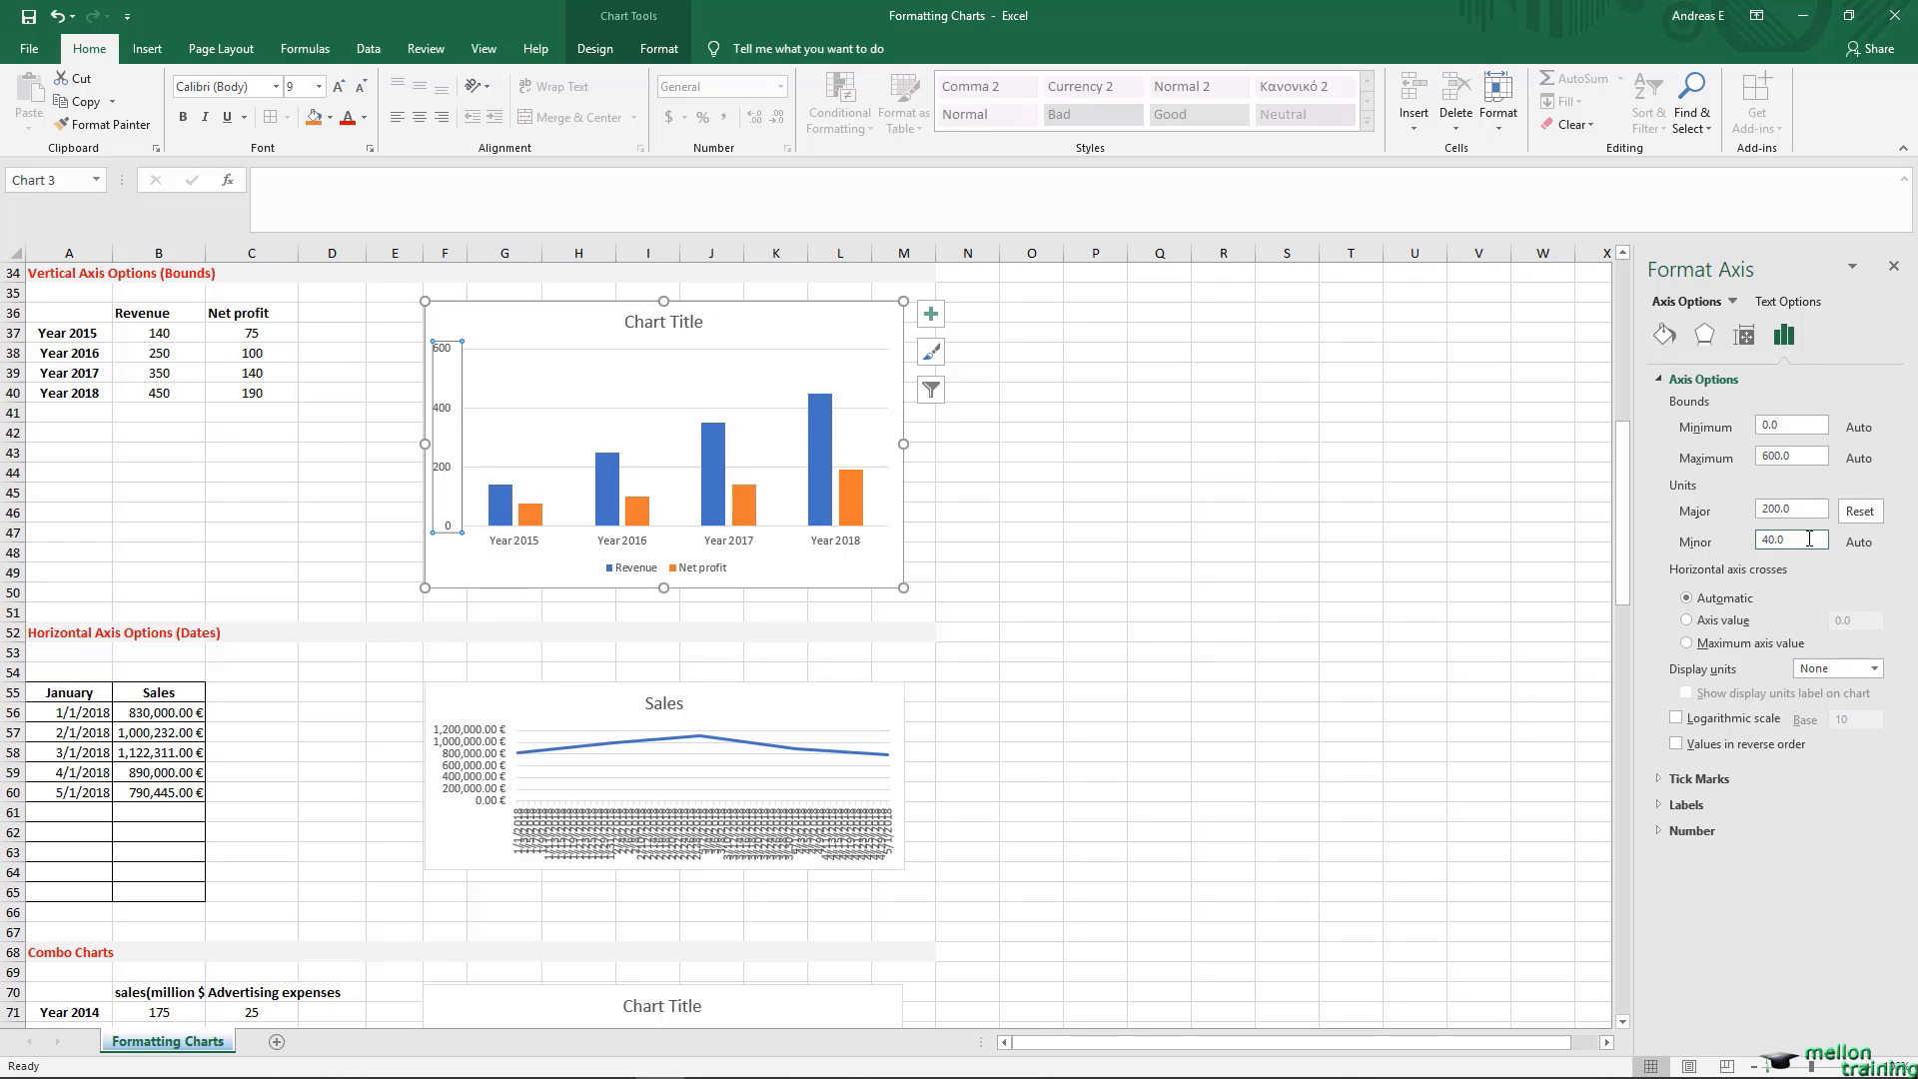
Step: Expand the vertical axis's Tick Marks, Labels and Number settings
click(1678, 782)
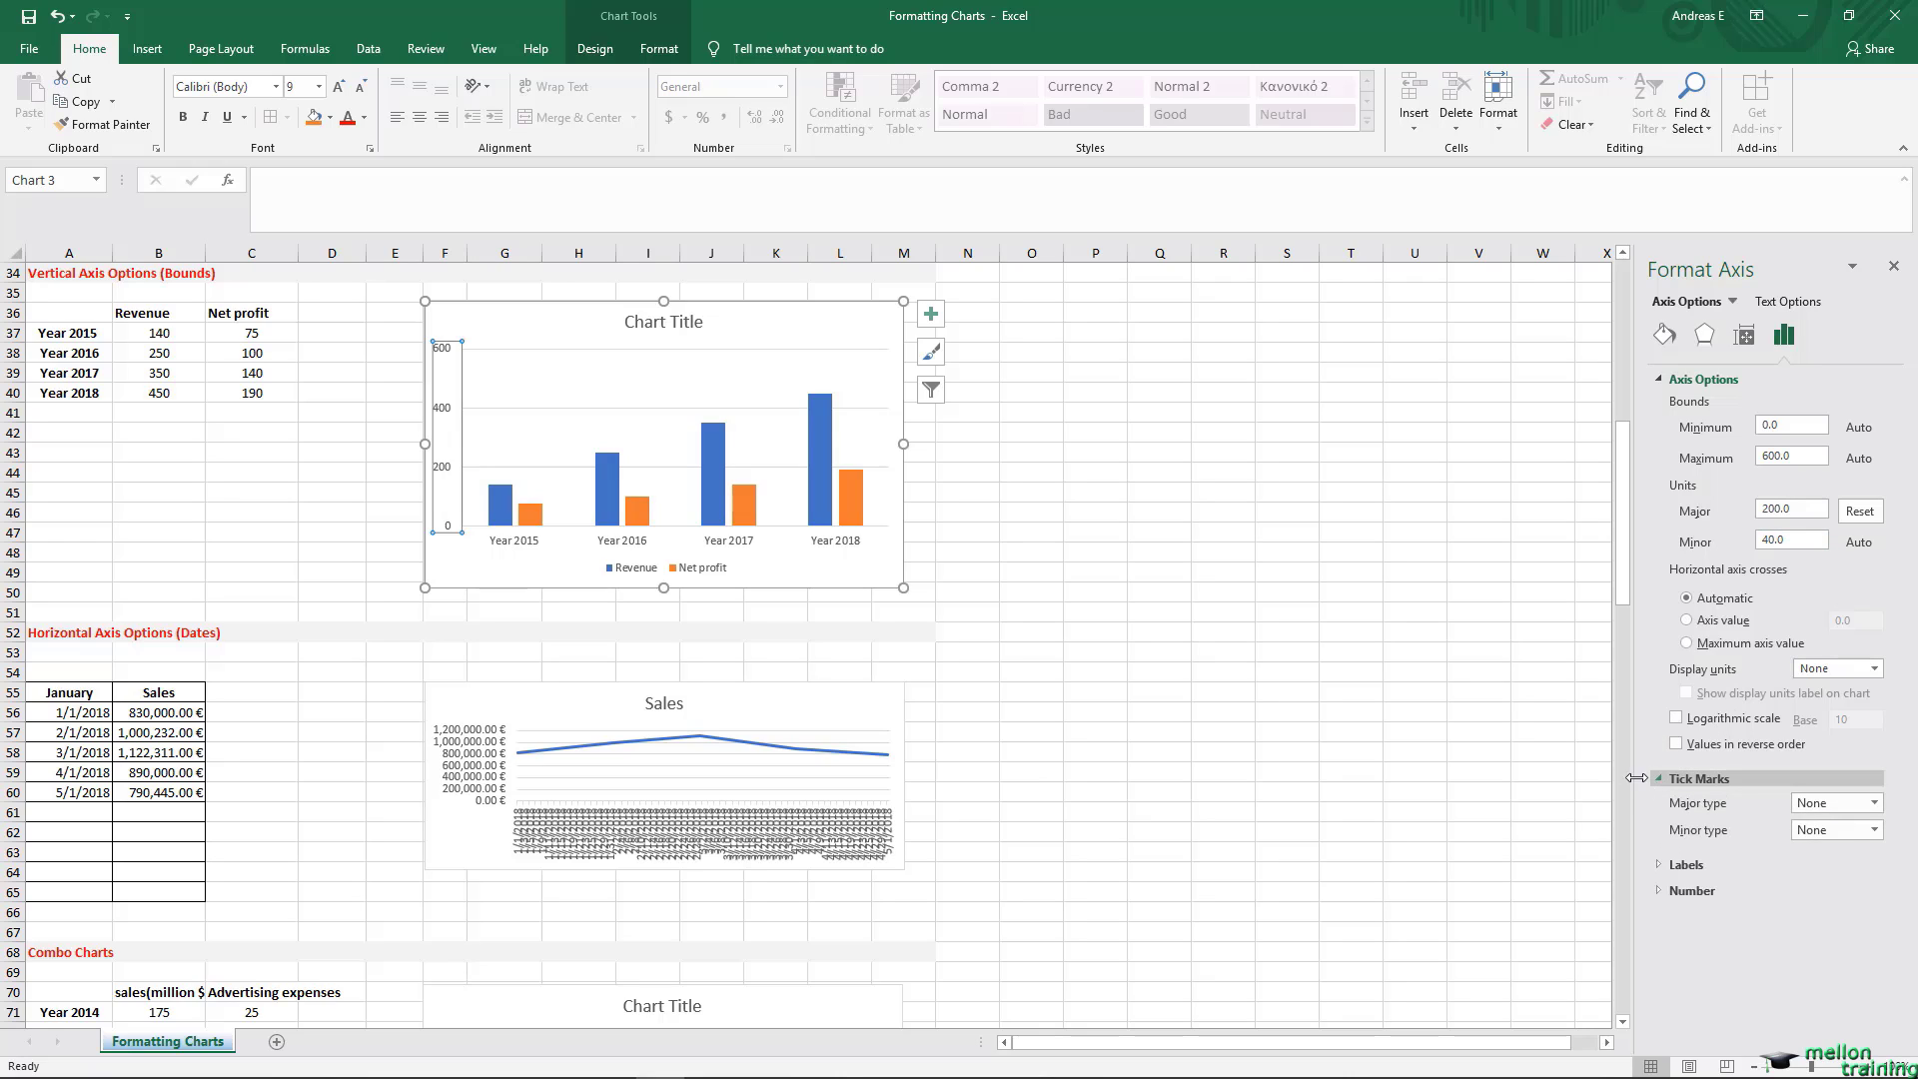
click(1658, 865)
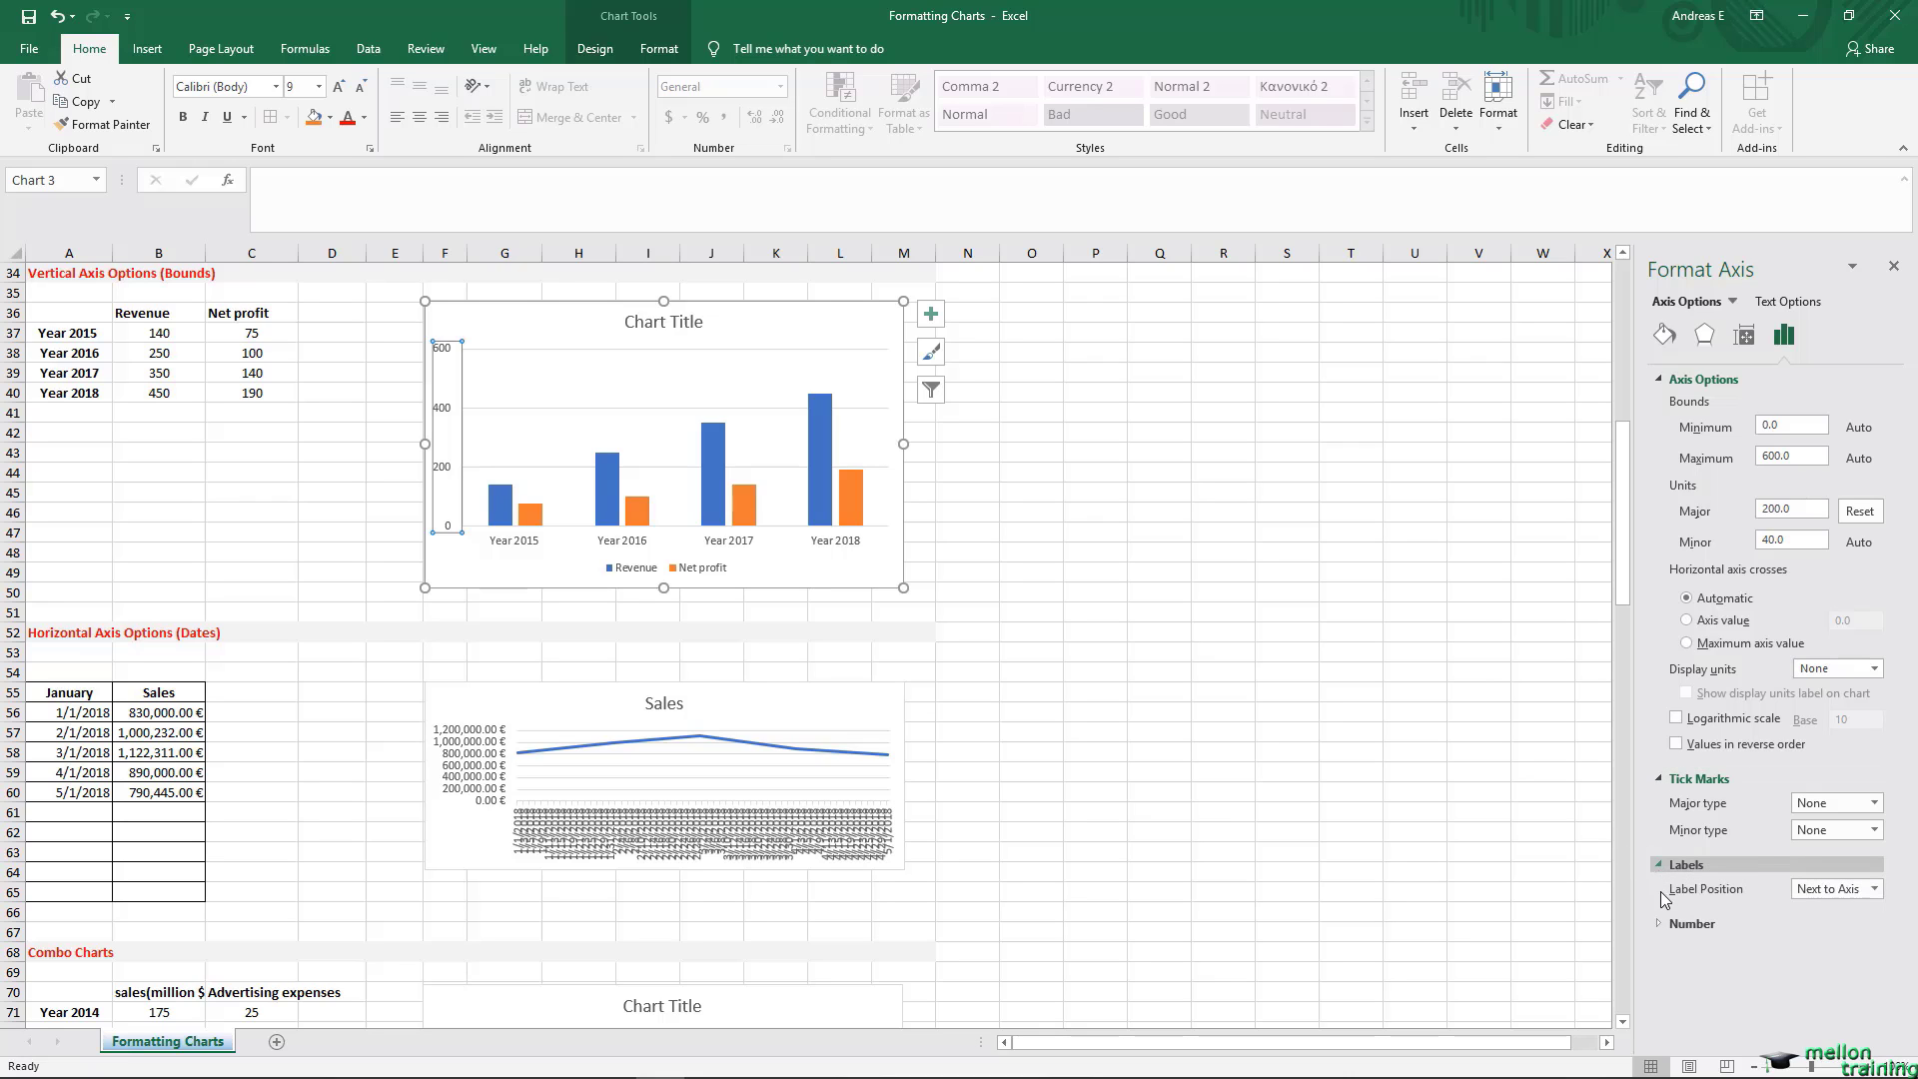
click(1661, 922)
scroll(1643, 910, down, 3)
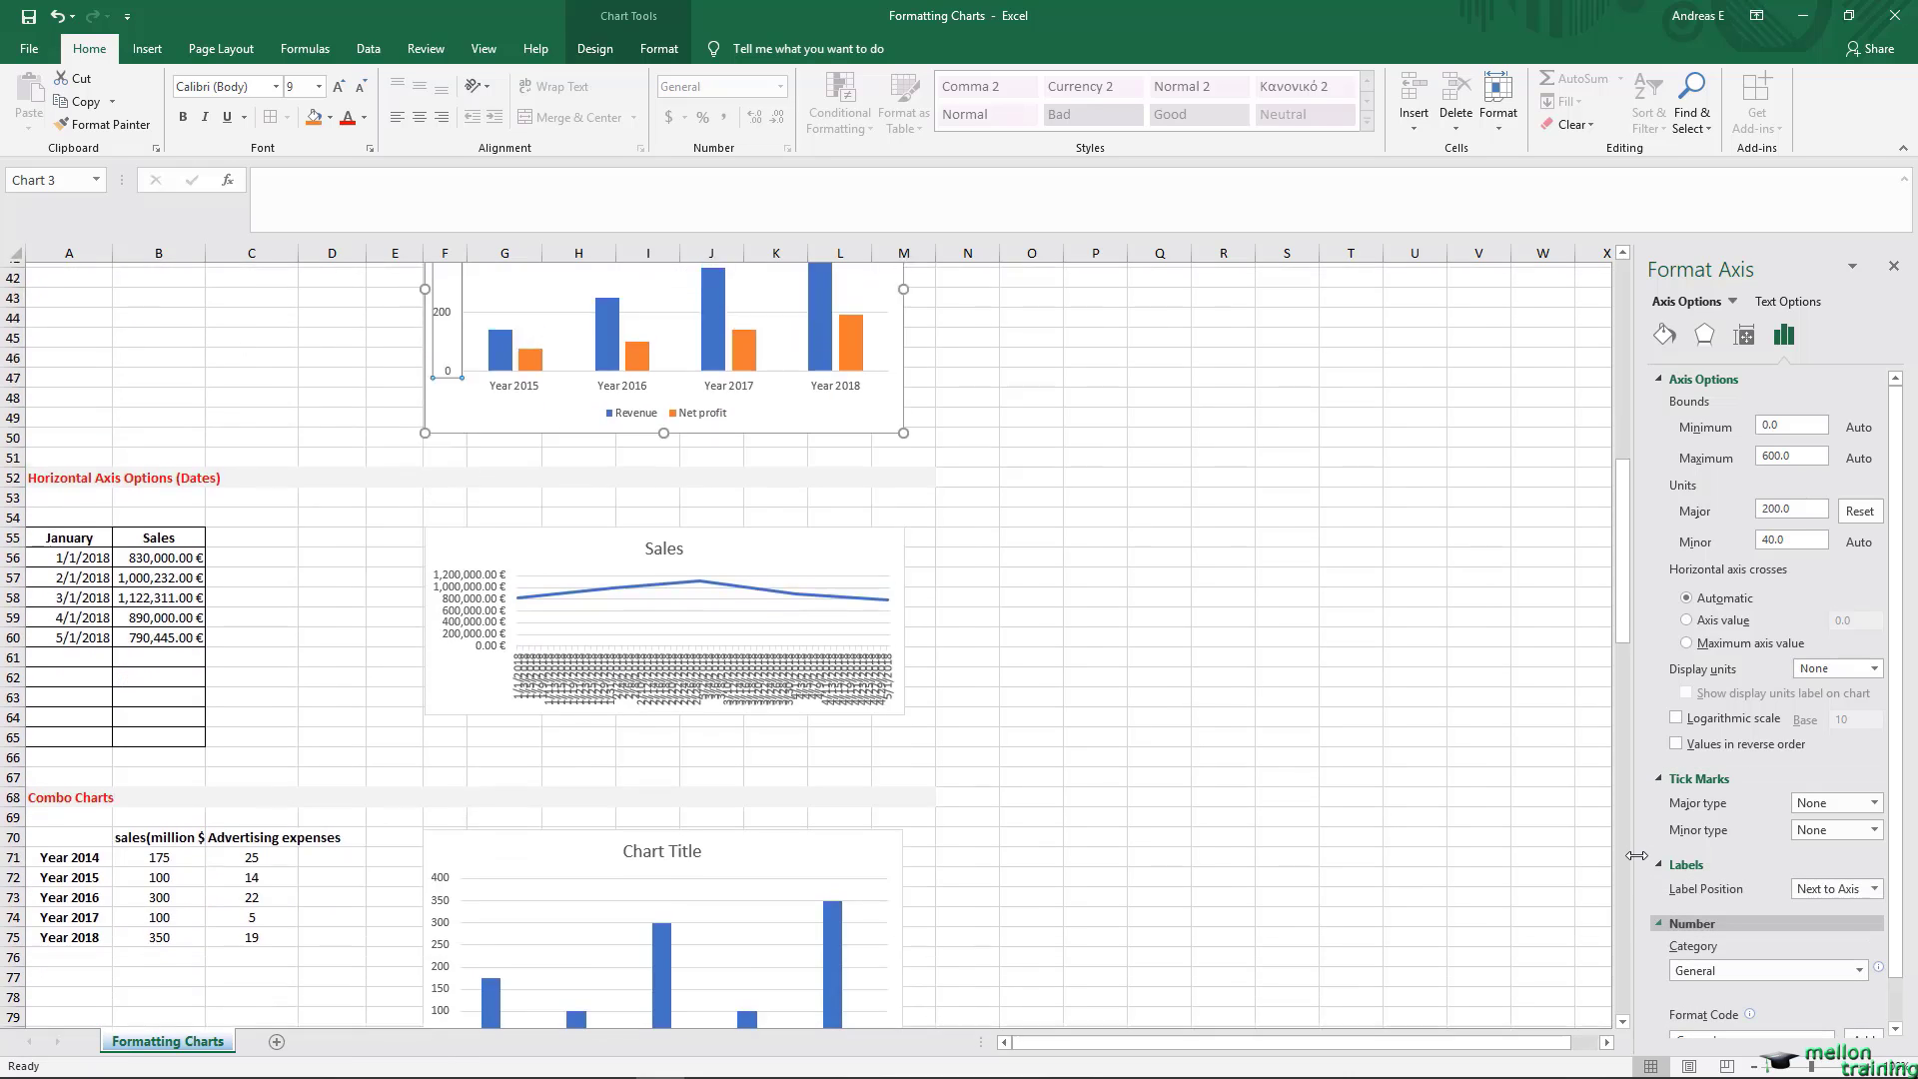
scroll(1667, 833, up, 3)
scroll(1893, 735, down, 1)
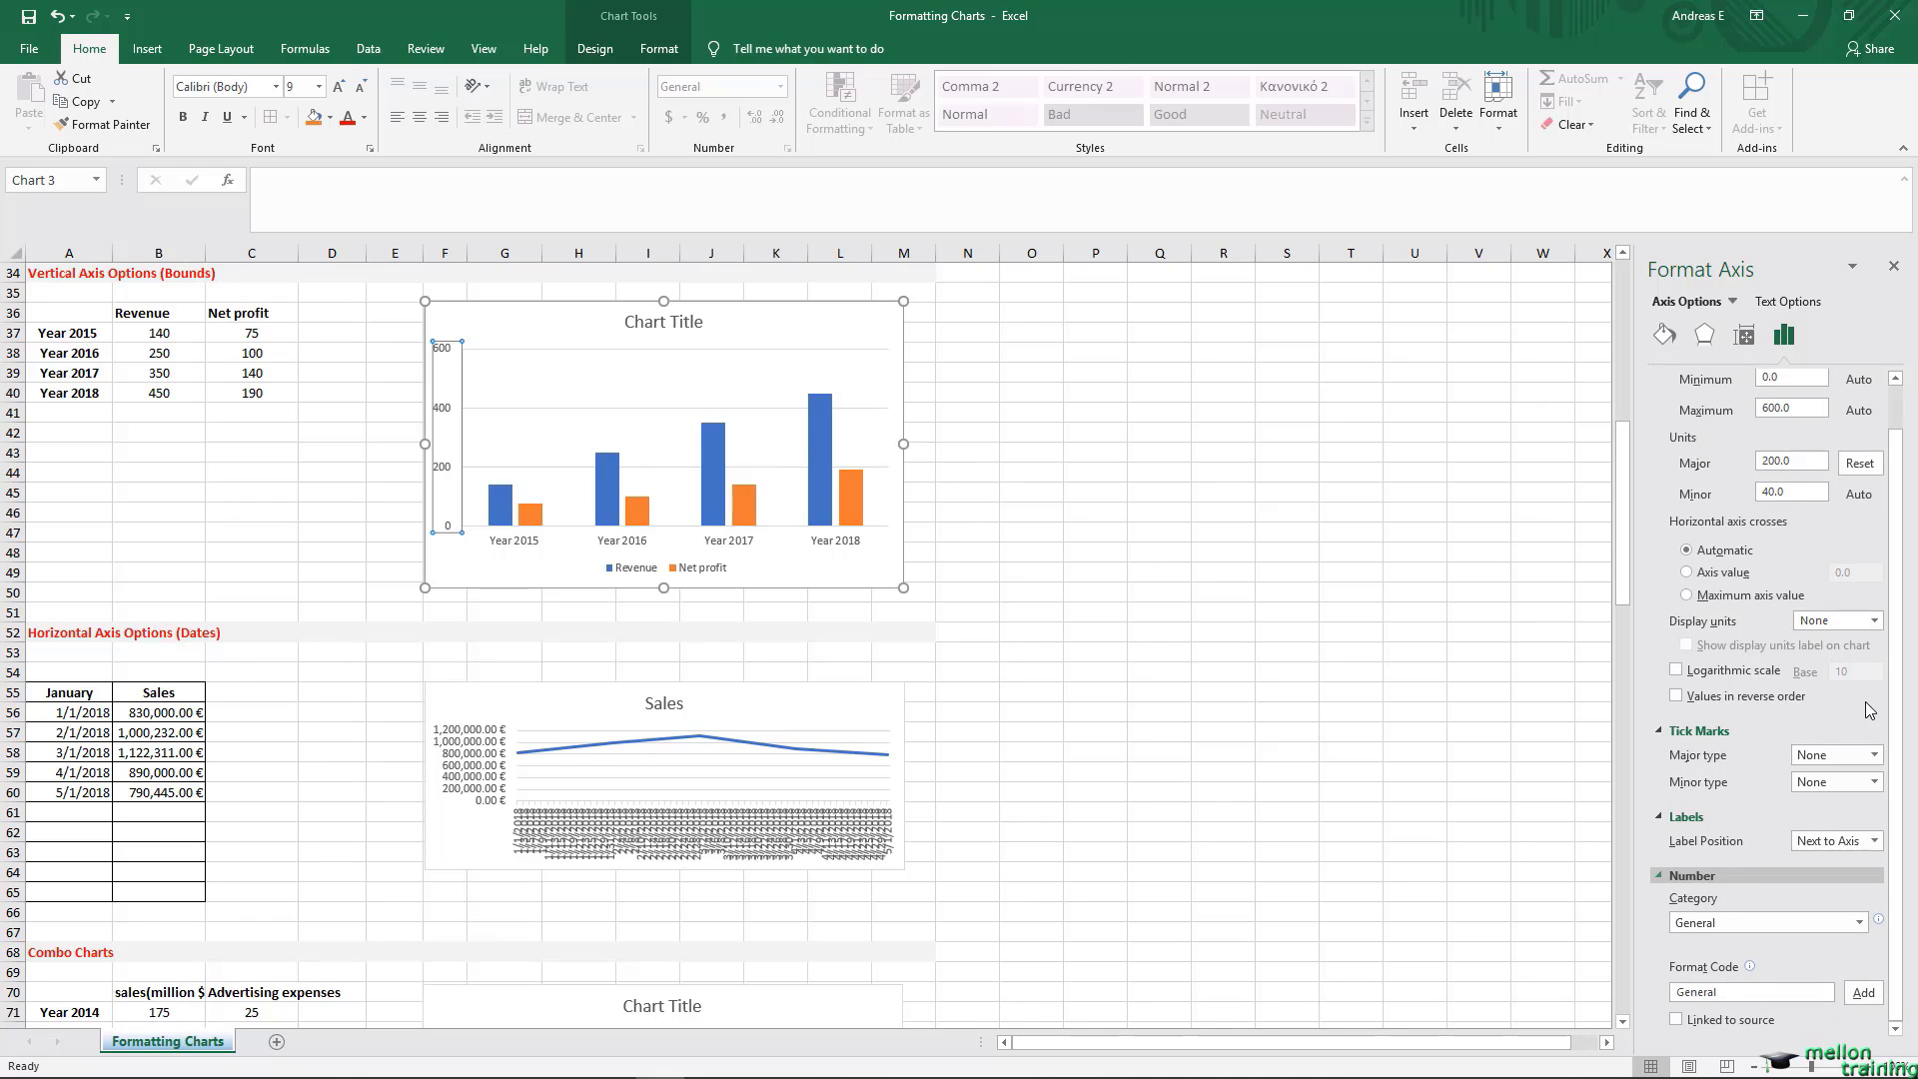
Step: Try the Currency and Number categories on the vertical axis values, and return the category to General
click(1855, 925)
click(1722, 735)
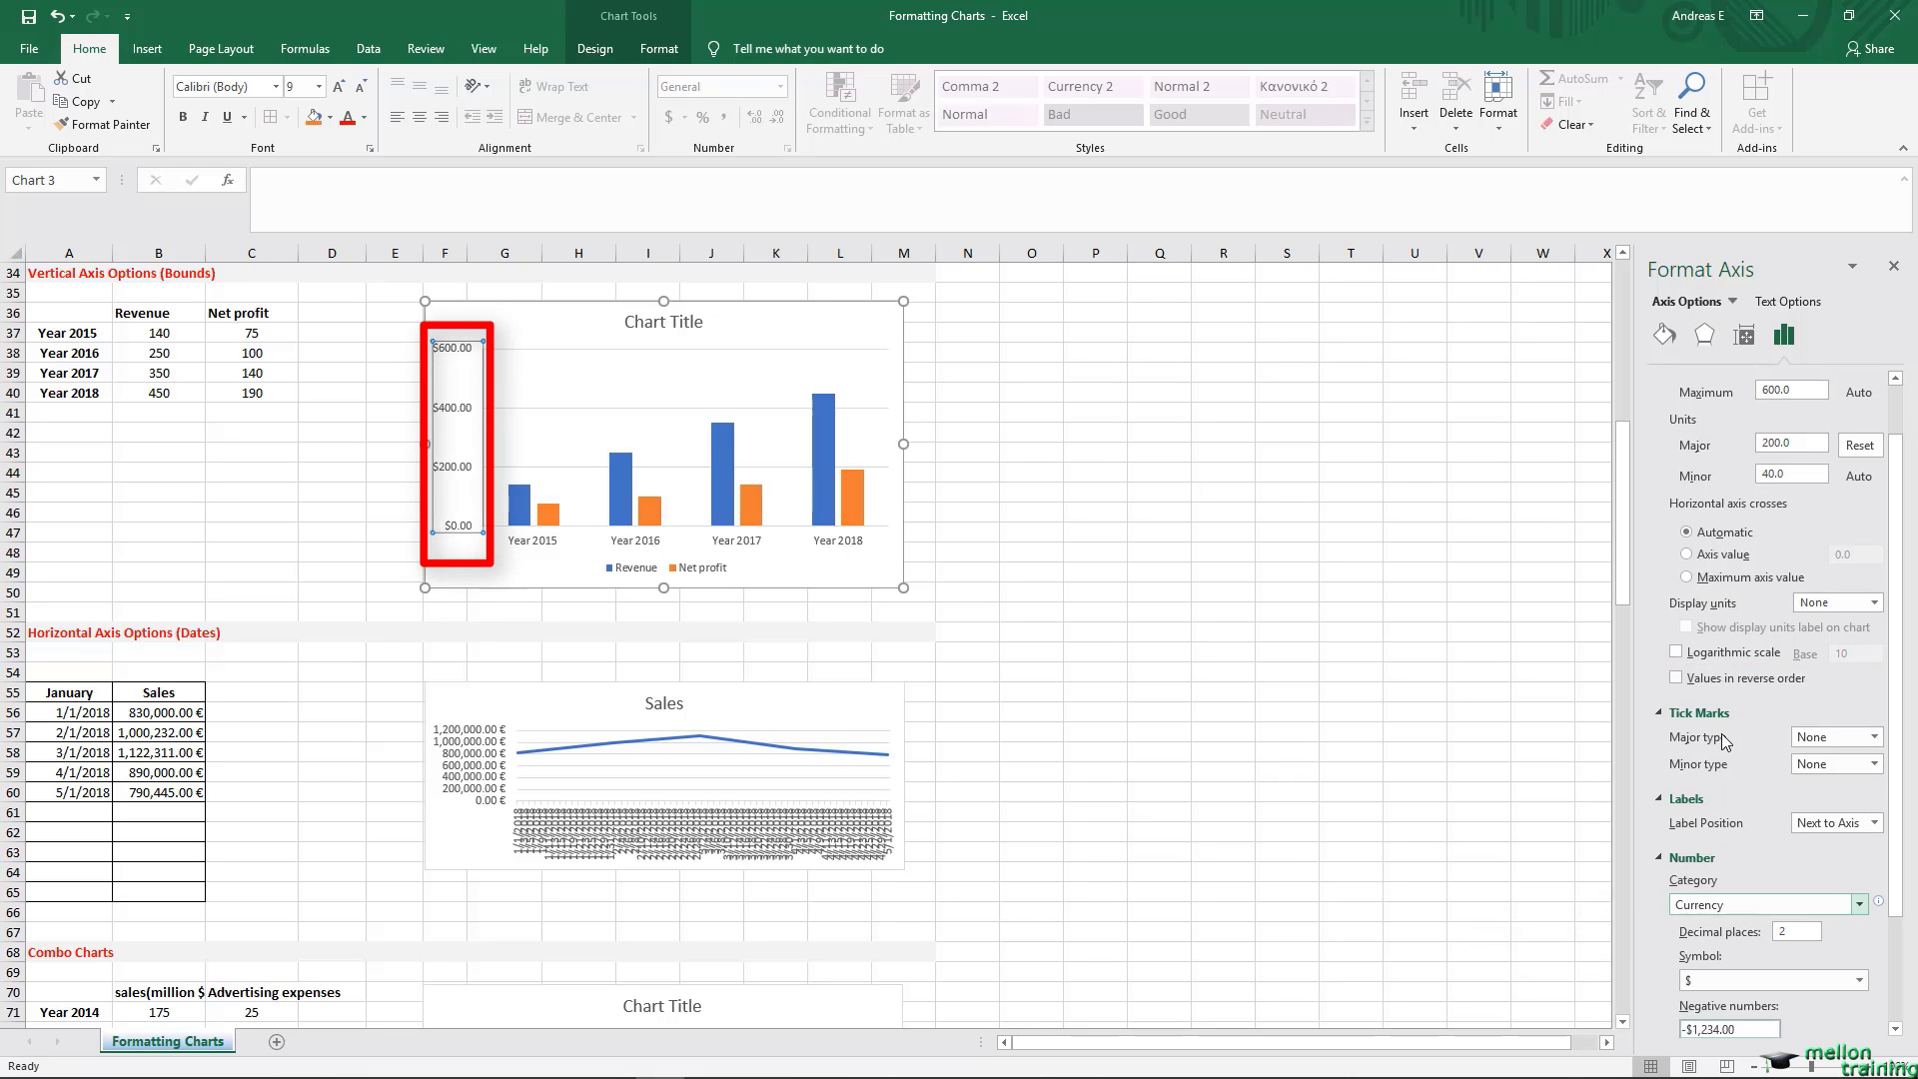
click(1859, 905)
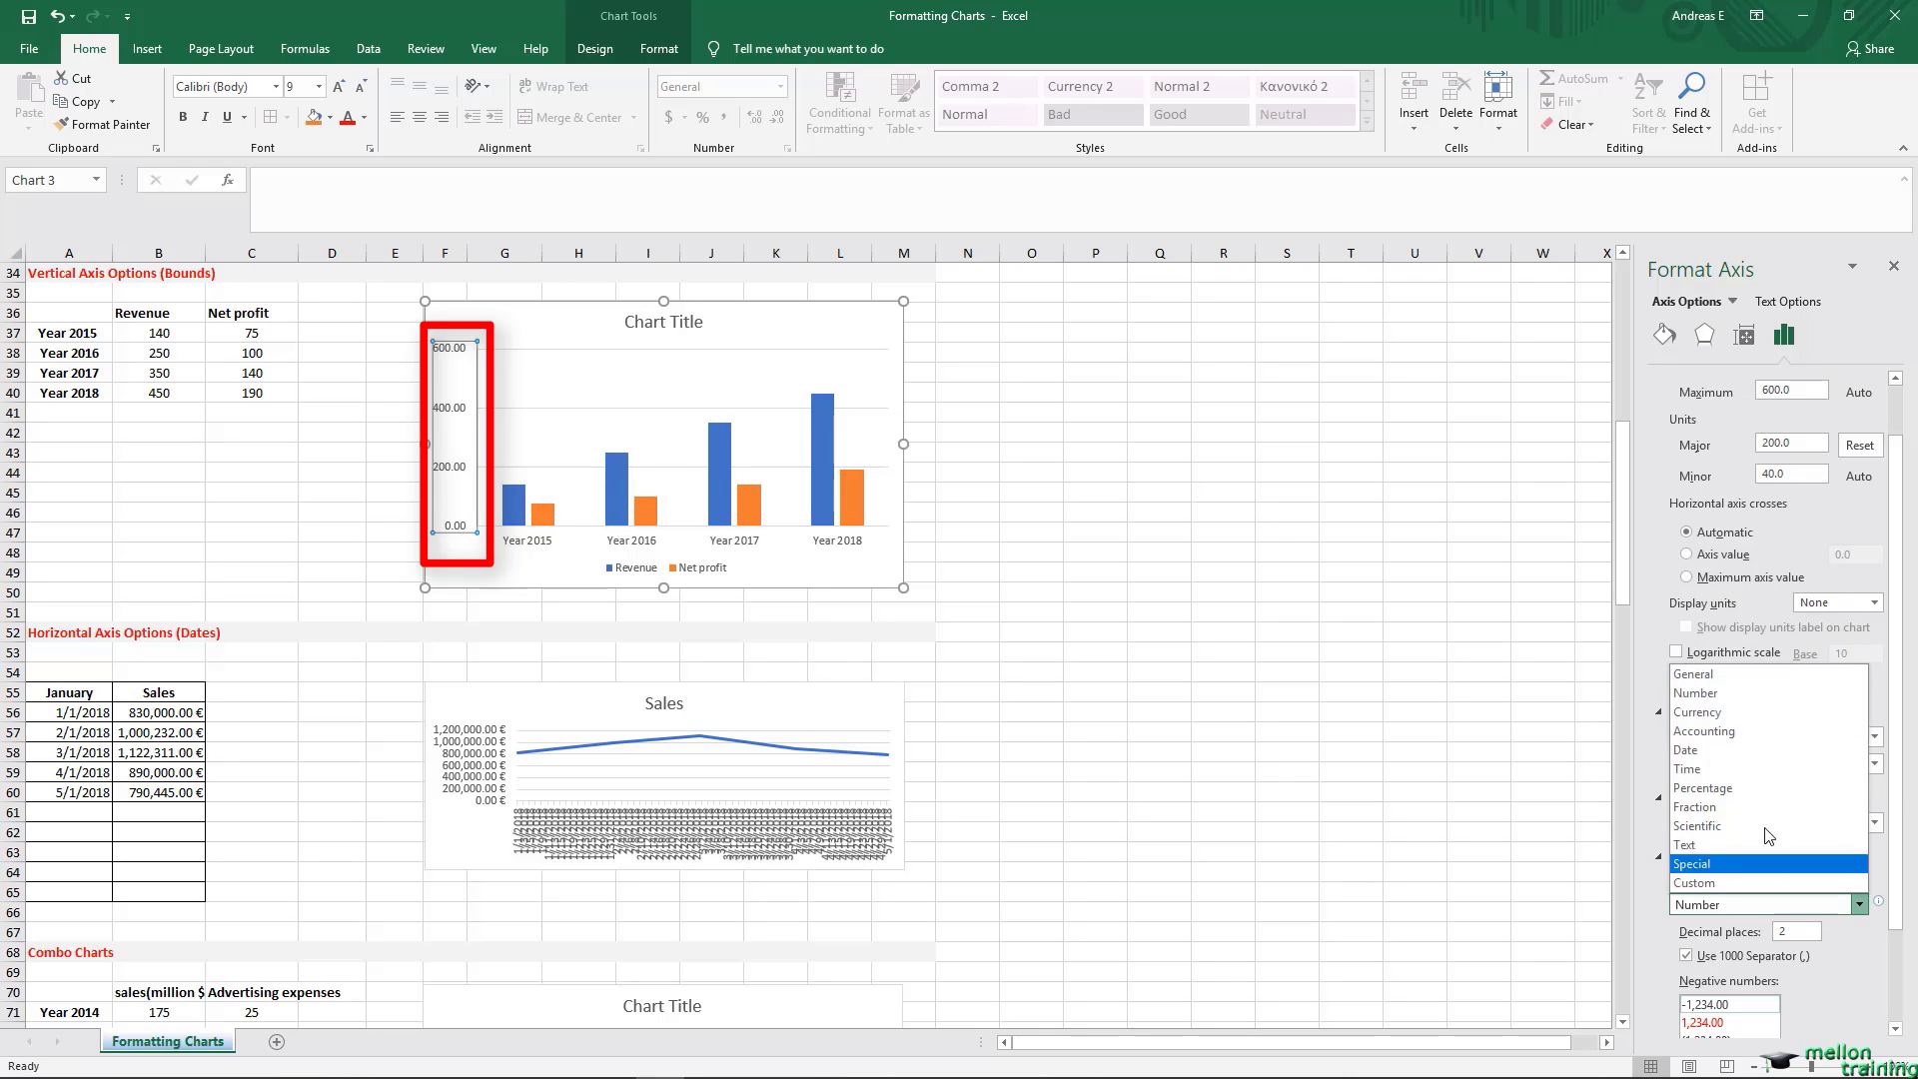
click(1722, 677)
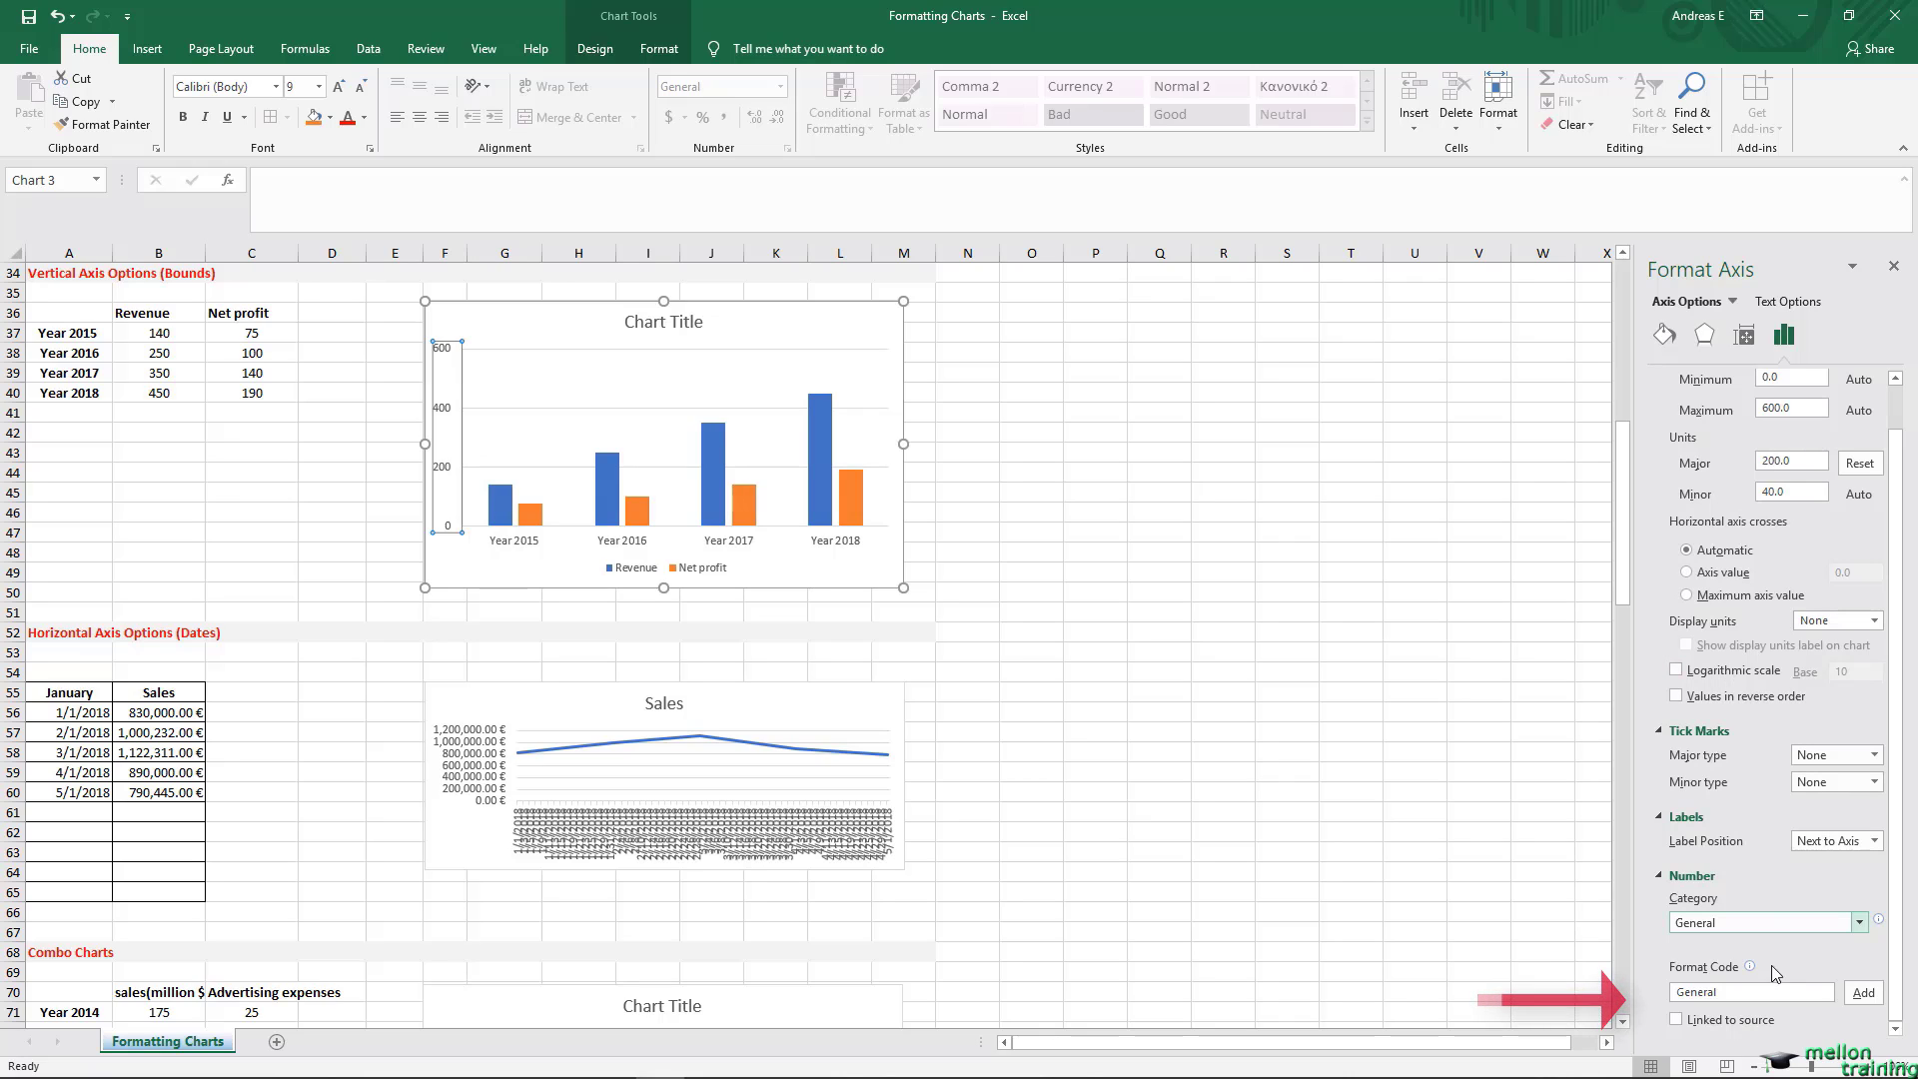
Step: Add the custom format code [Green][>300]0;0;0; to the vertical axis values
click(1718, 999)
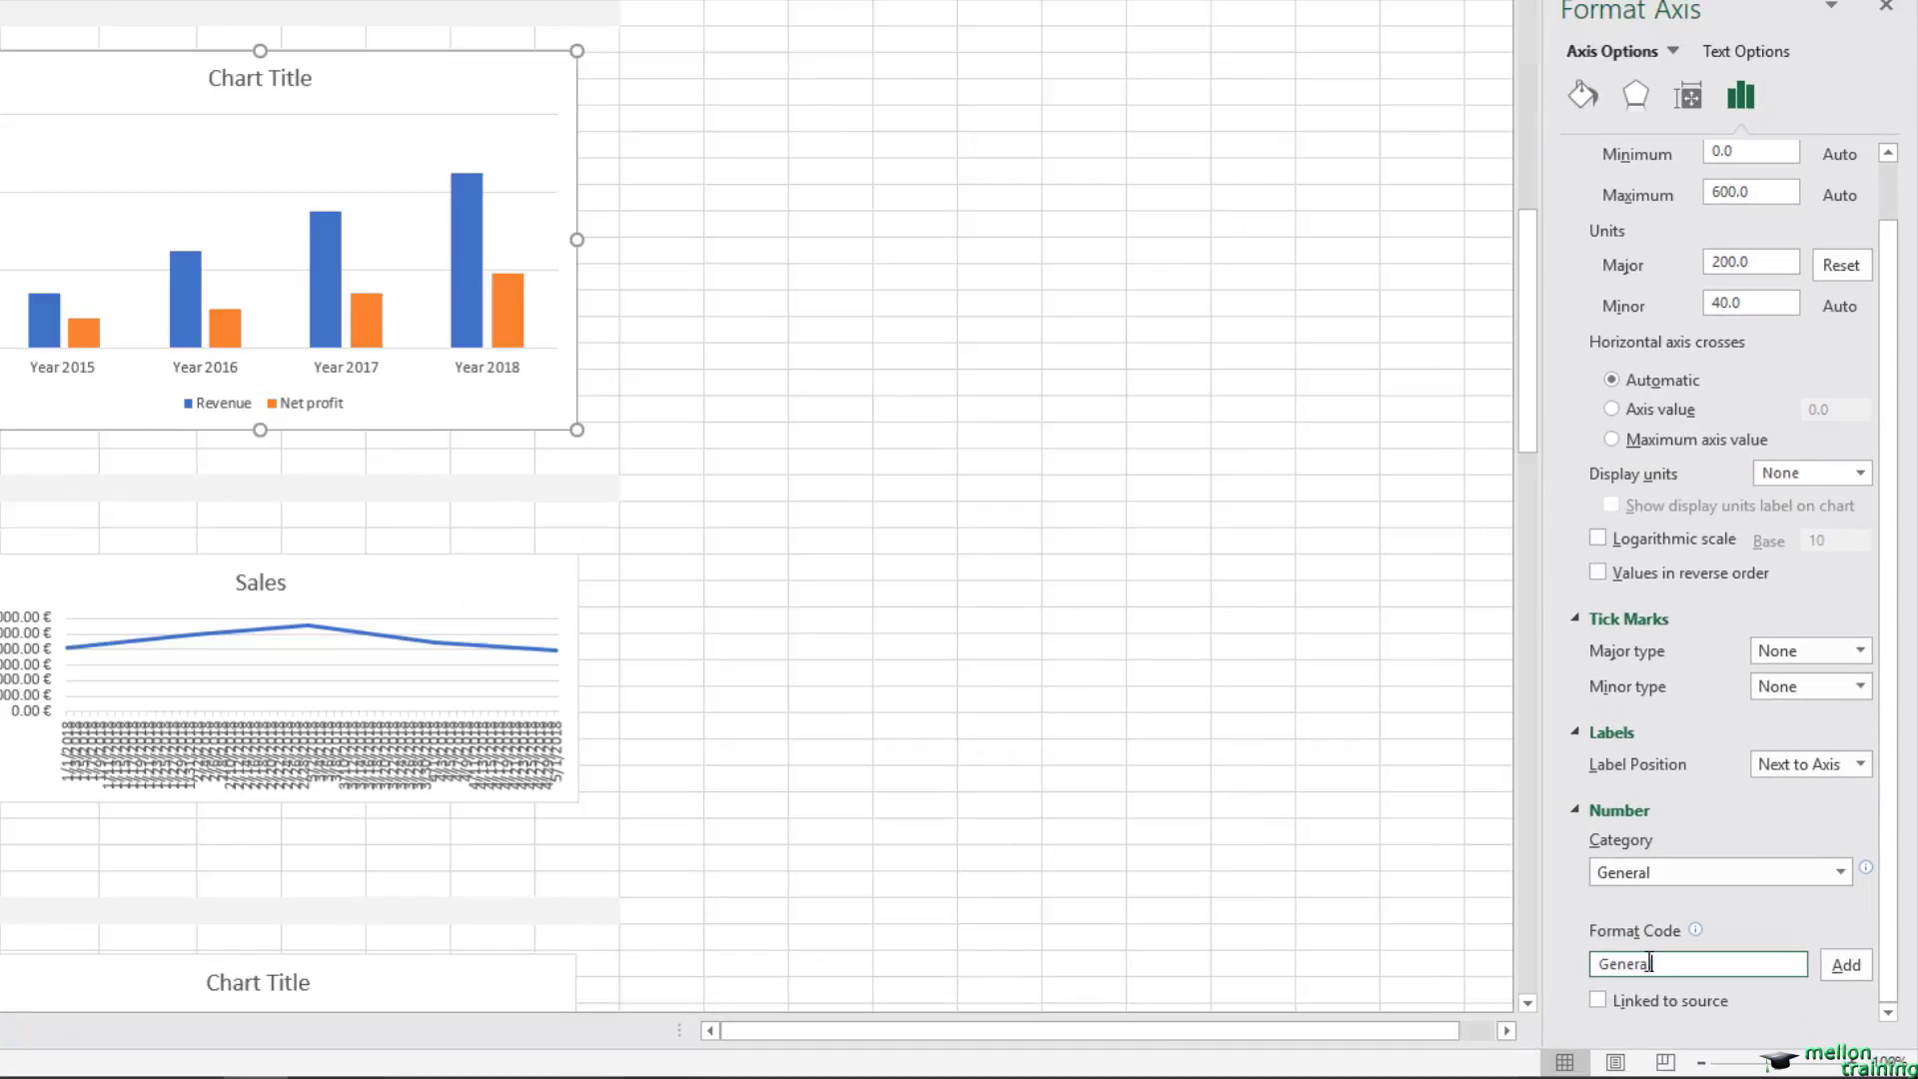
drag(1718, 993, 1609, 991)
text([)
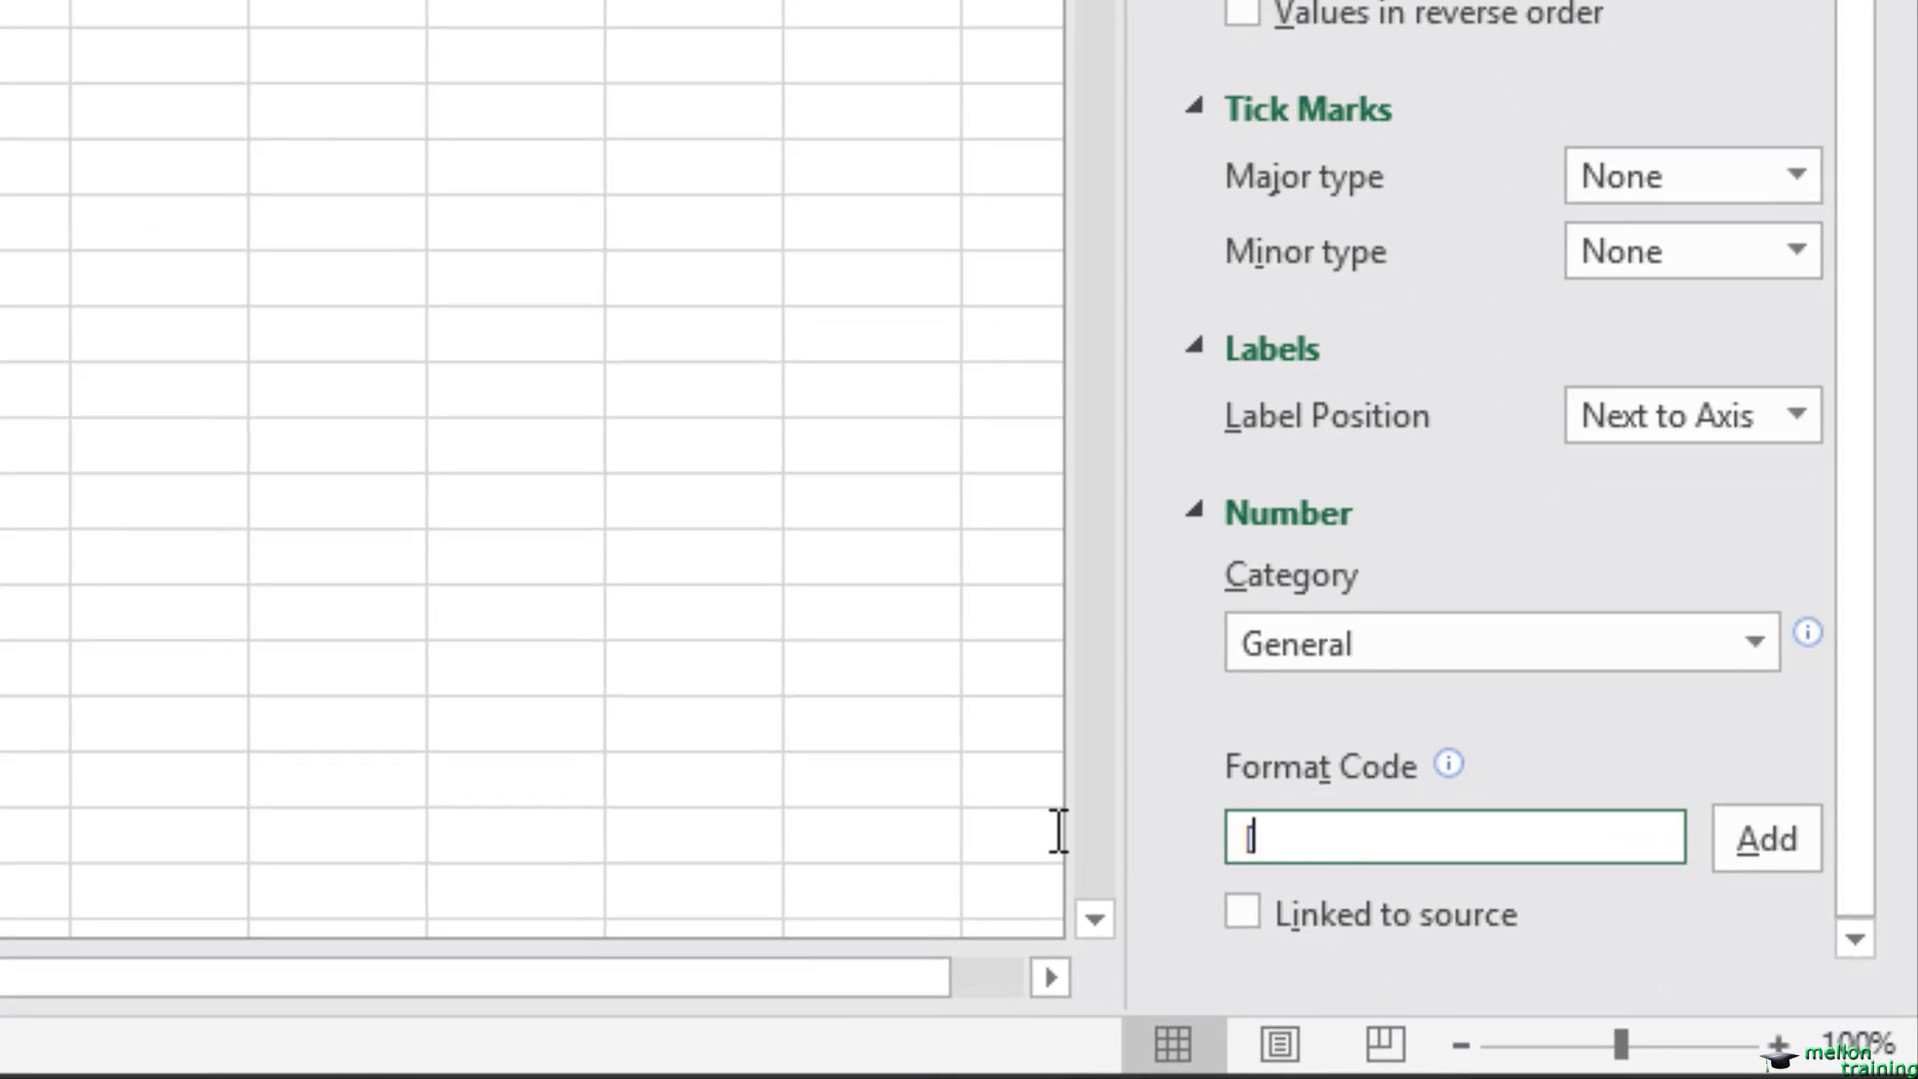
text(Green][>)
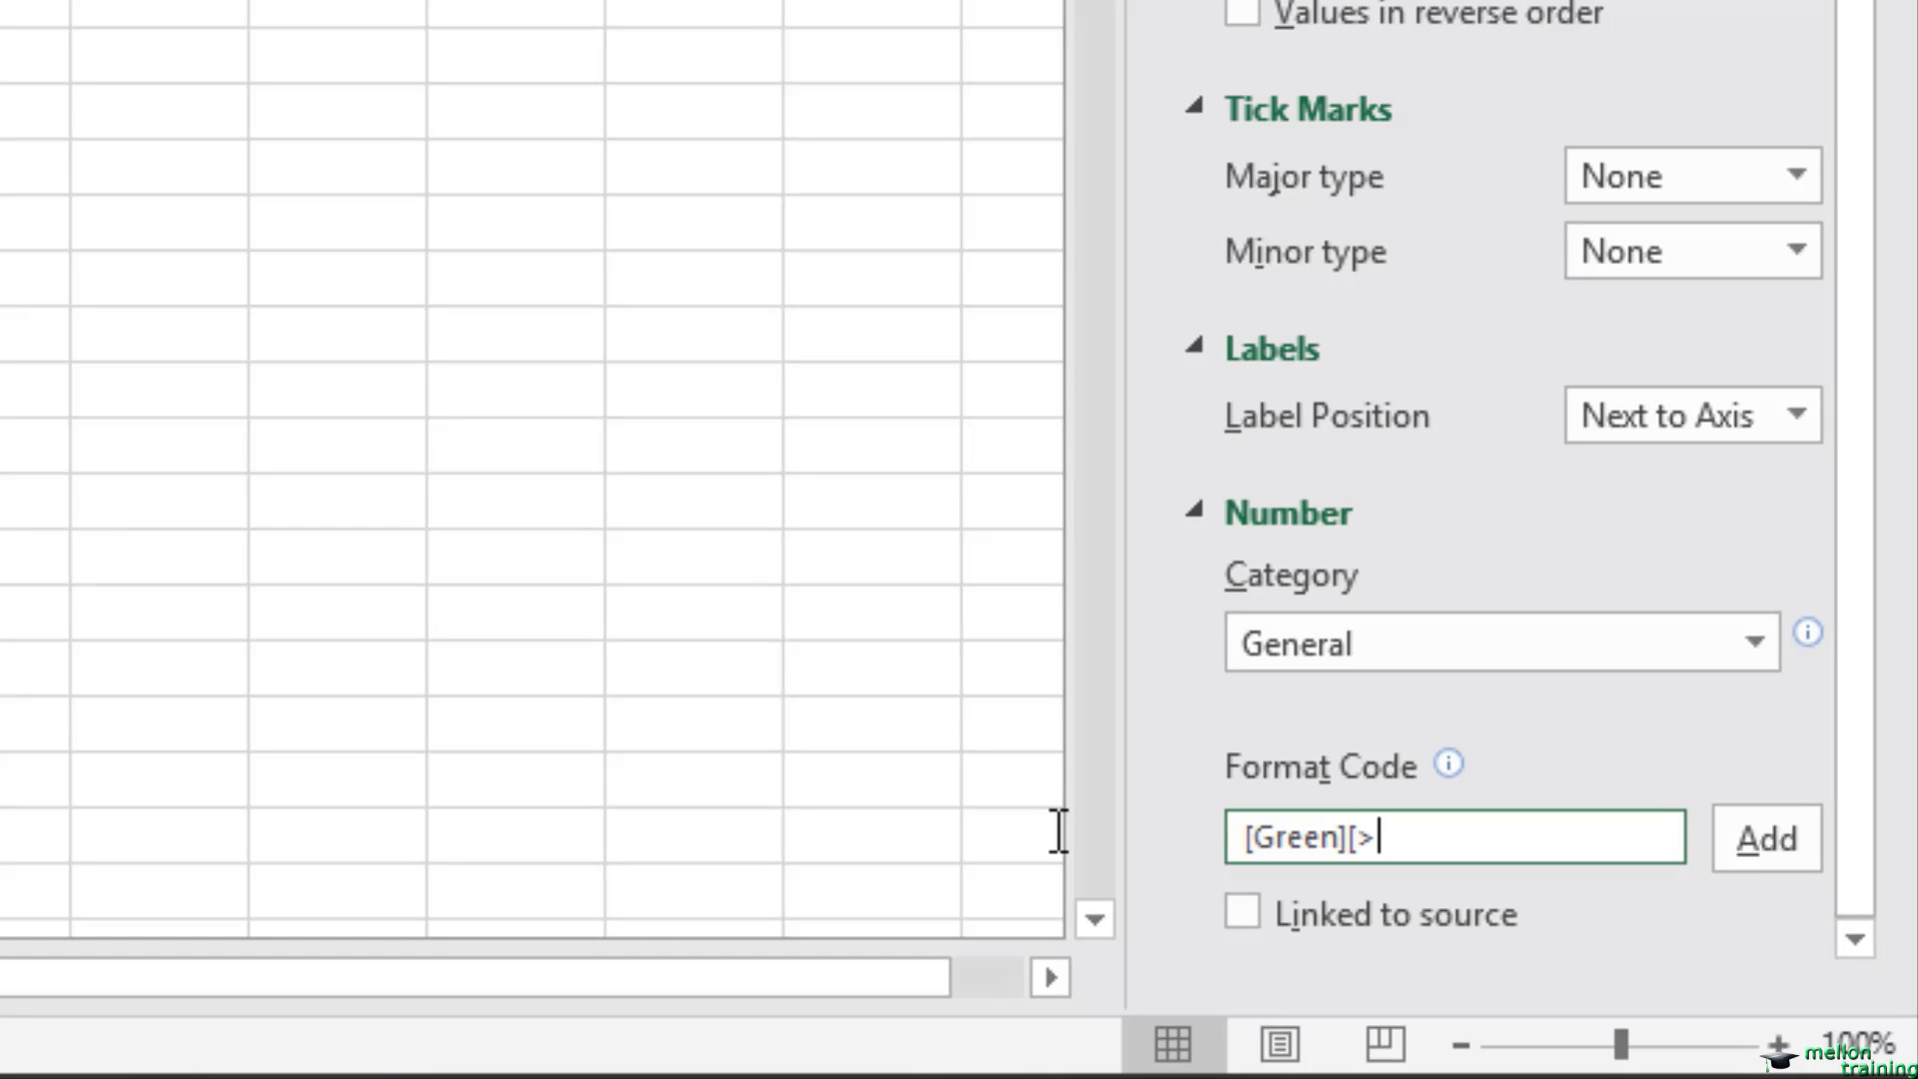
text(300]0;0)
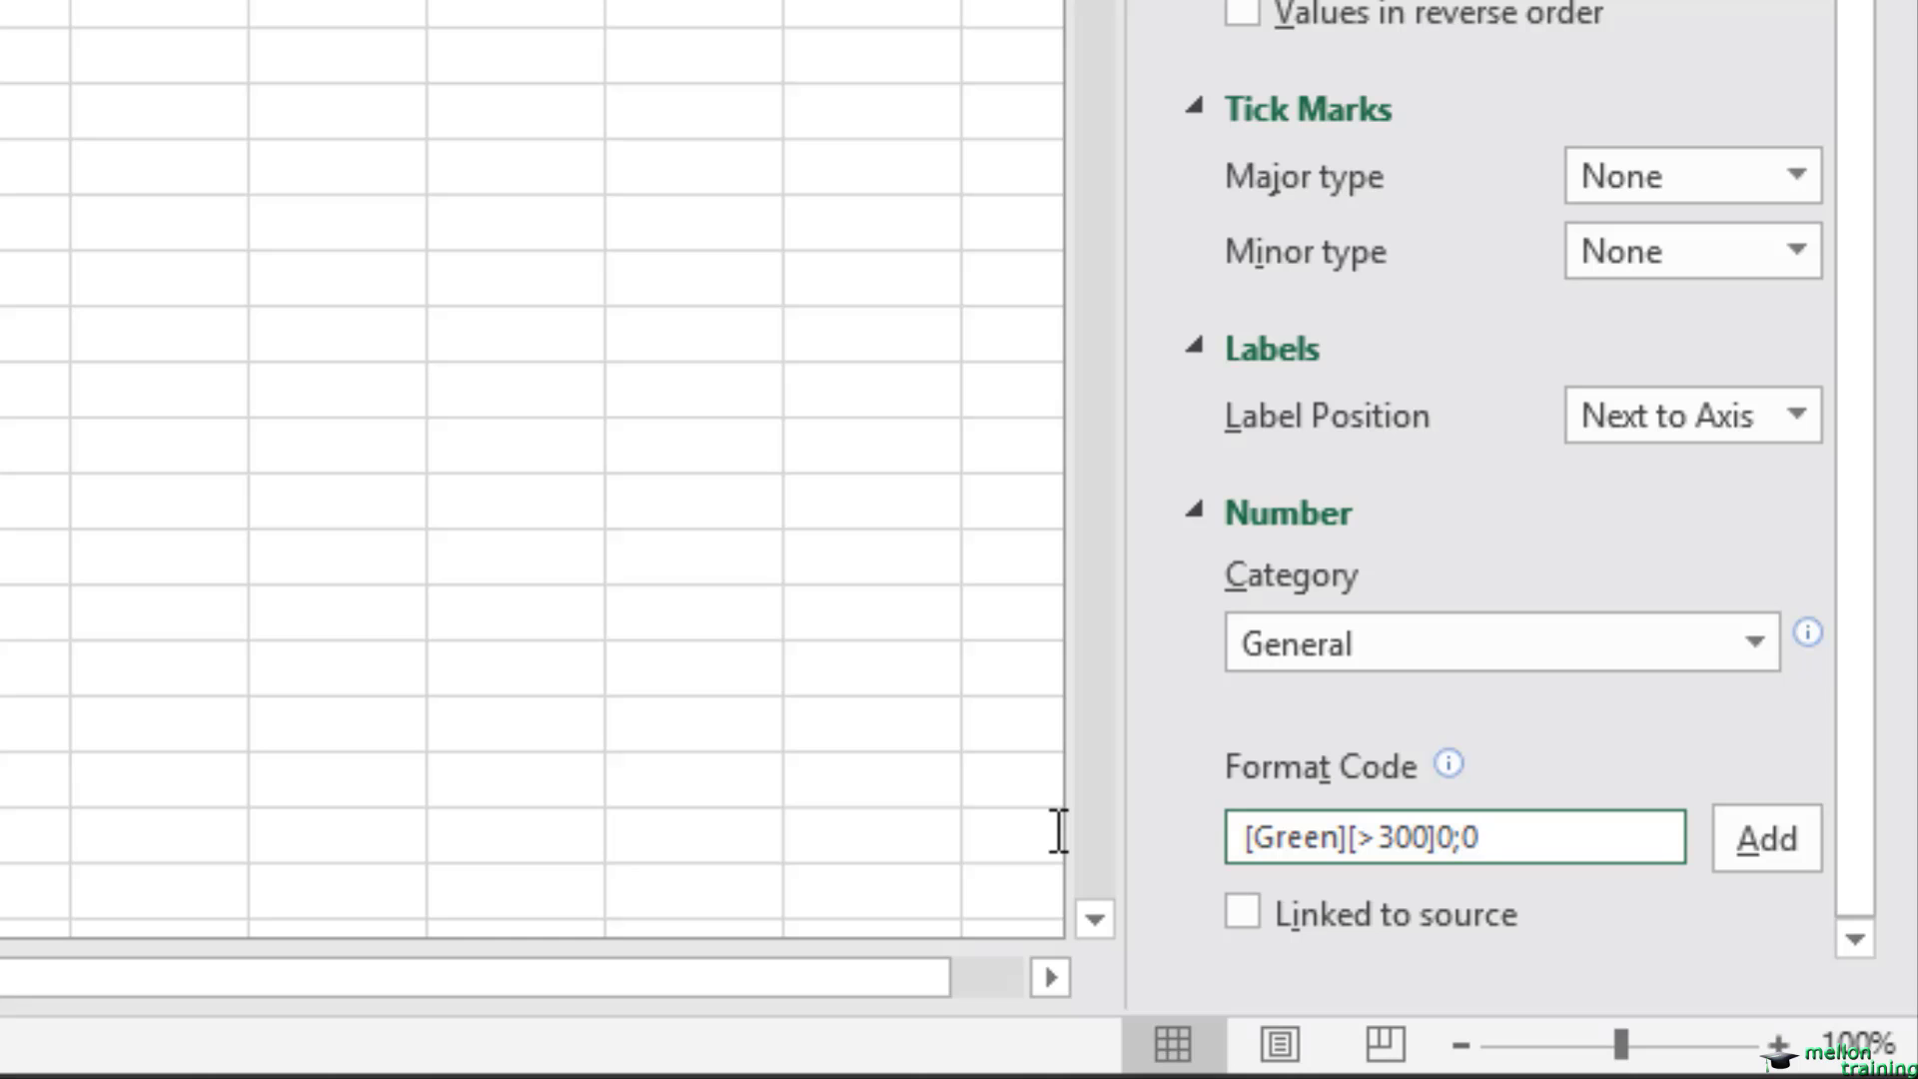
text(;0;)
click(1764, 837)
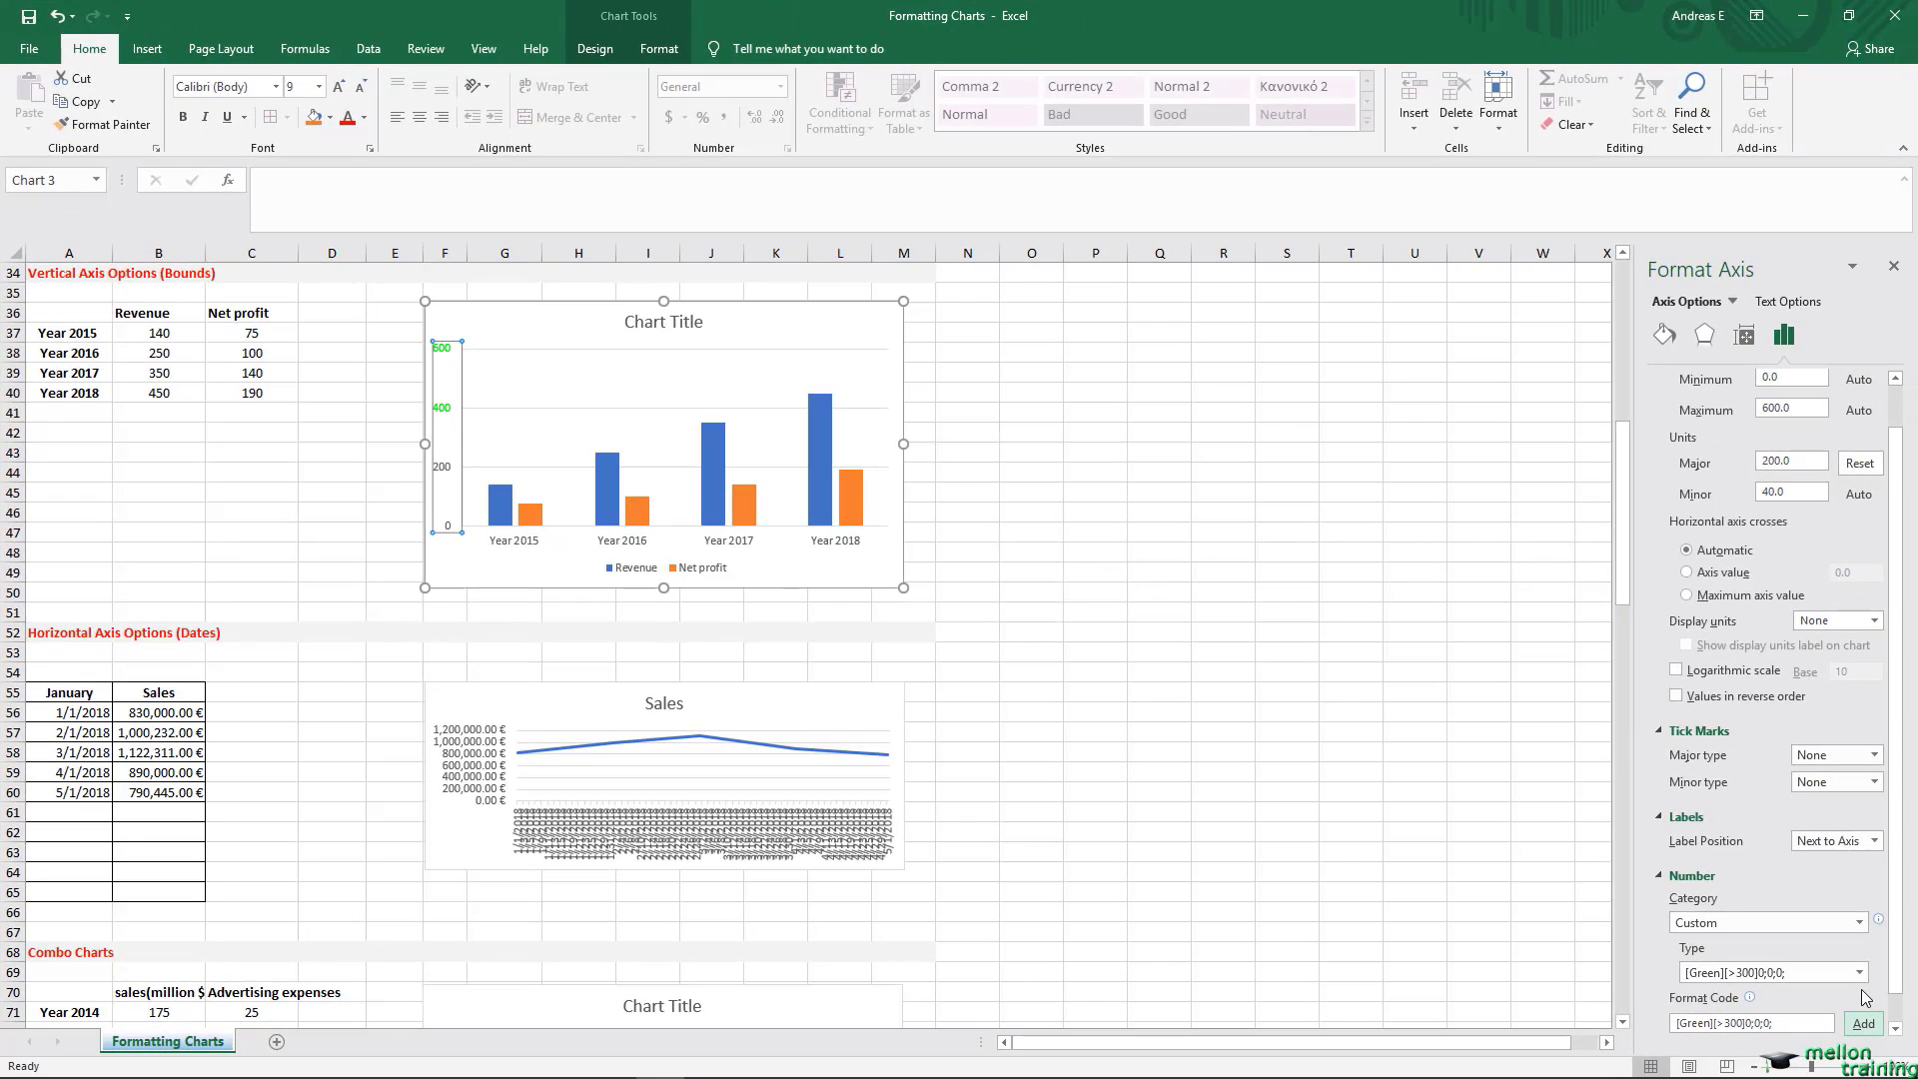
Step: Clear the custom format code from the vertical axis values of the Vertical Axis Options (Bounds) chart, restoring the General format
click(1794, 1023)
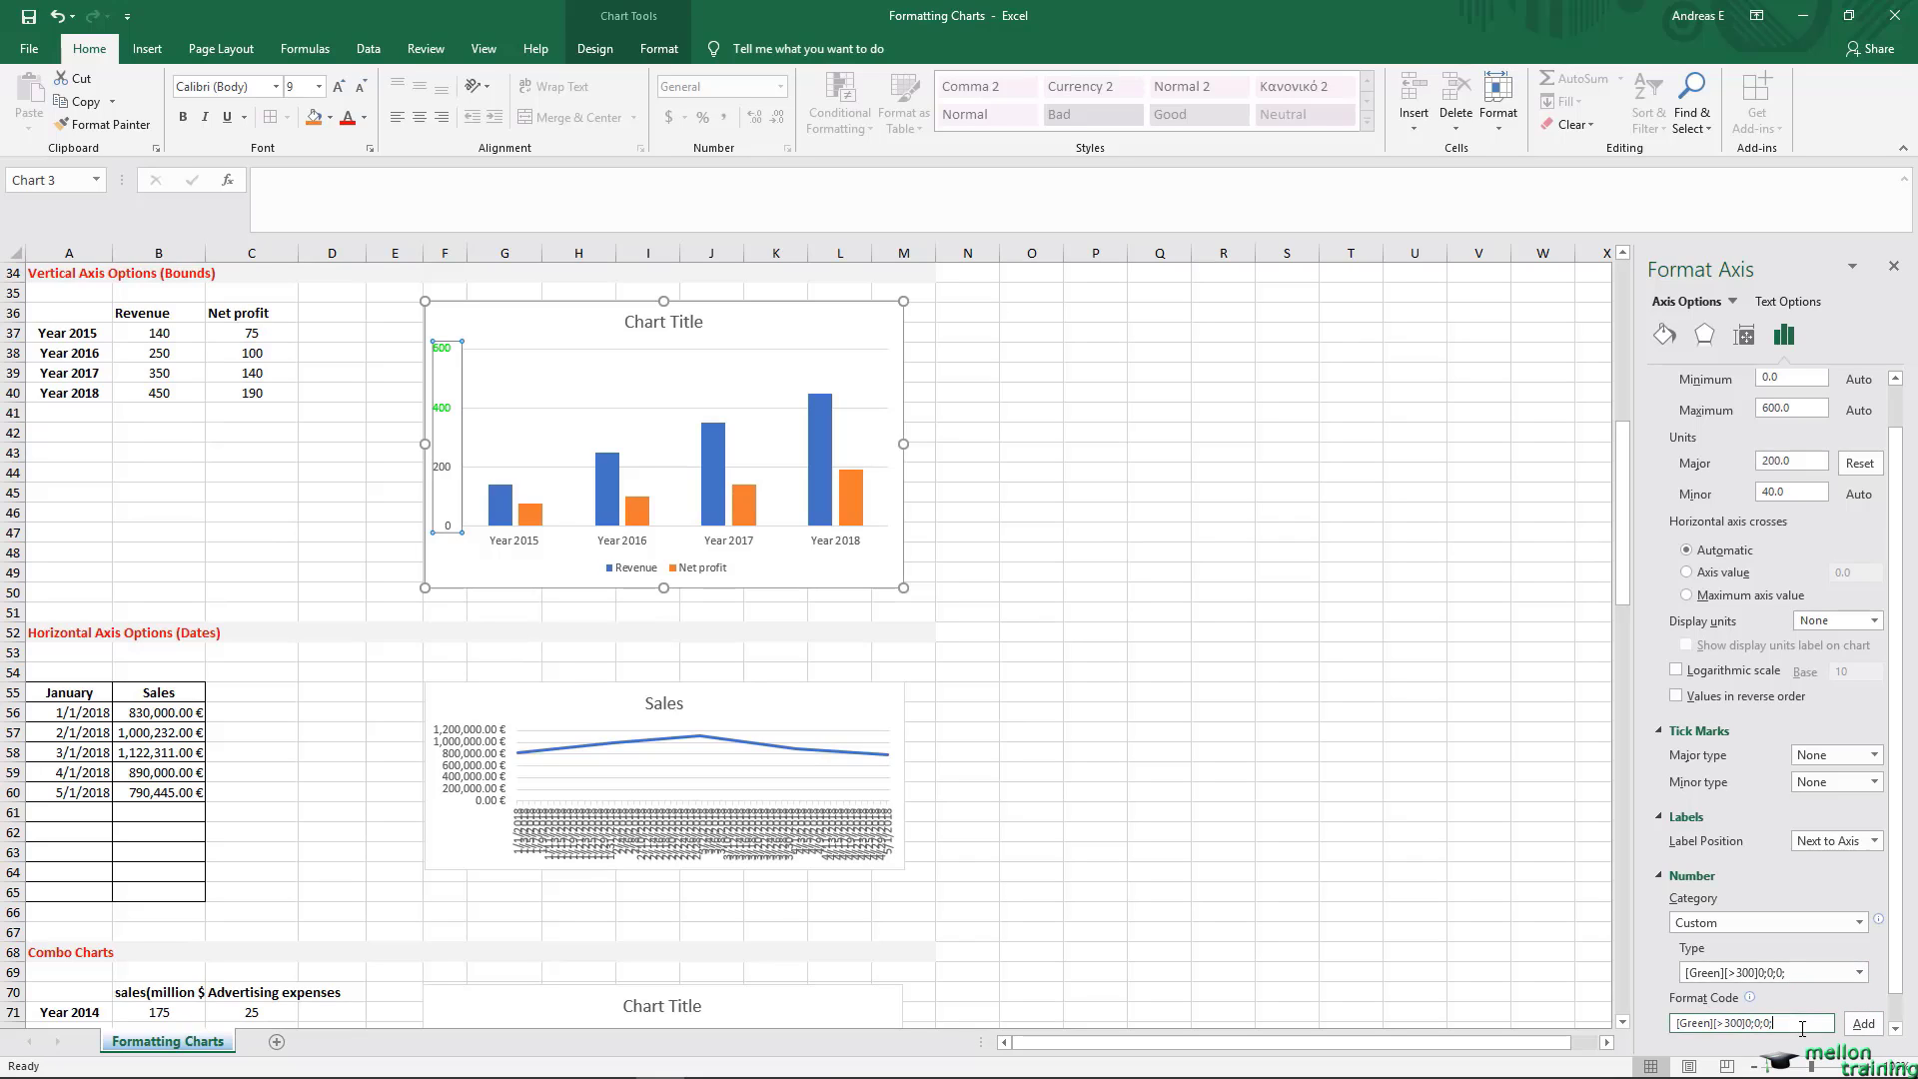
drag(1808, 1024, 1674, 1024)
key(BackSpace)
click(1864, 1023)
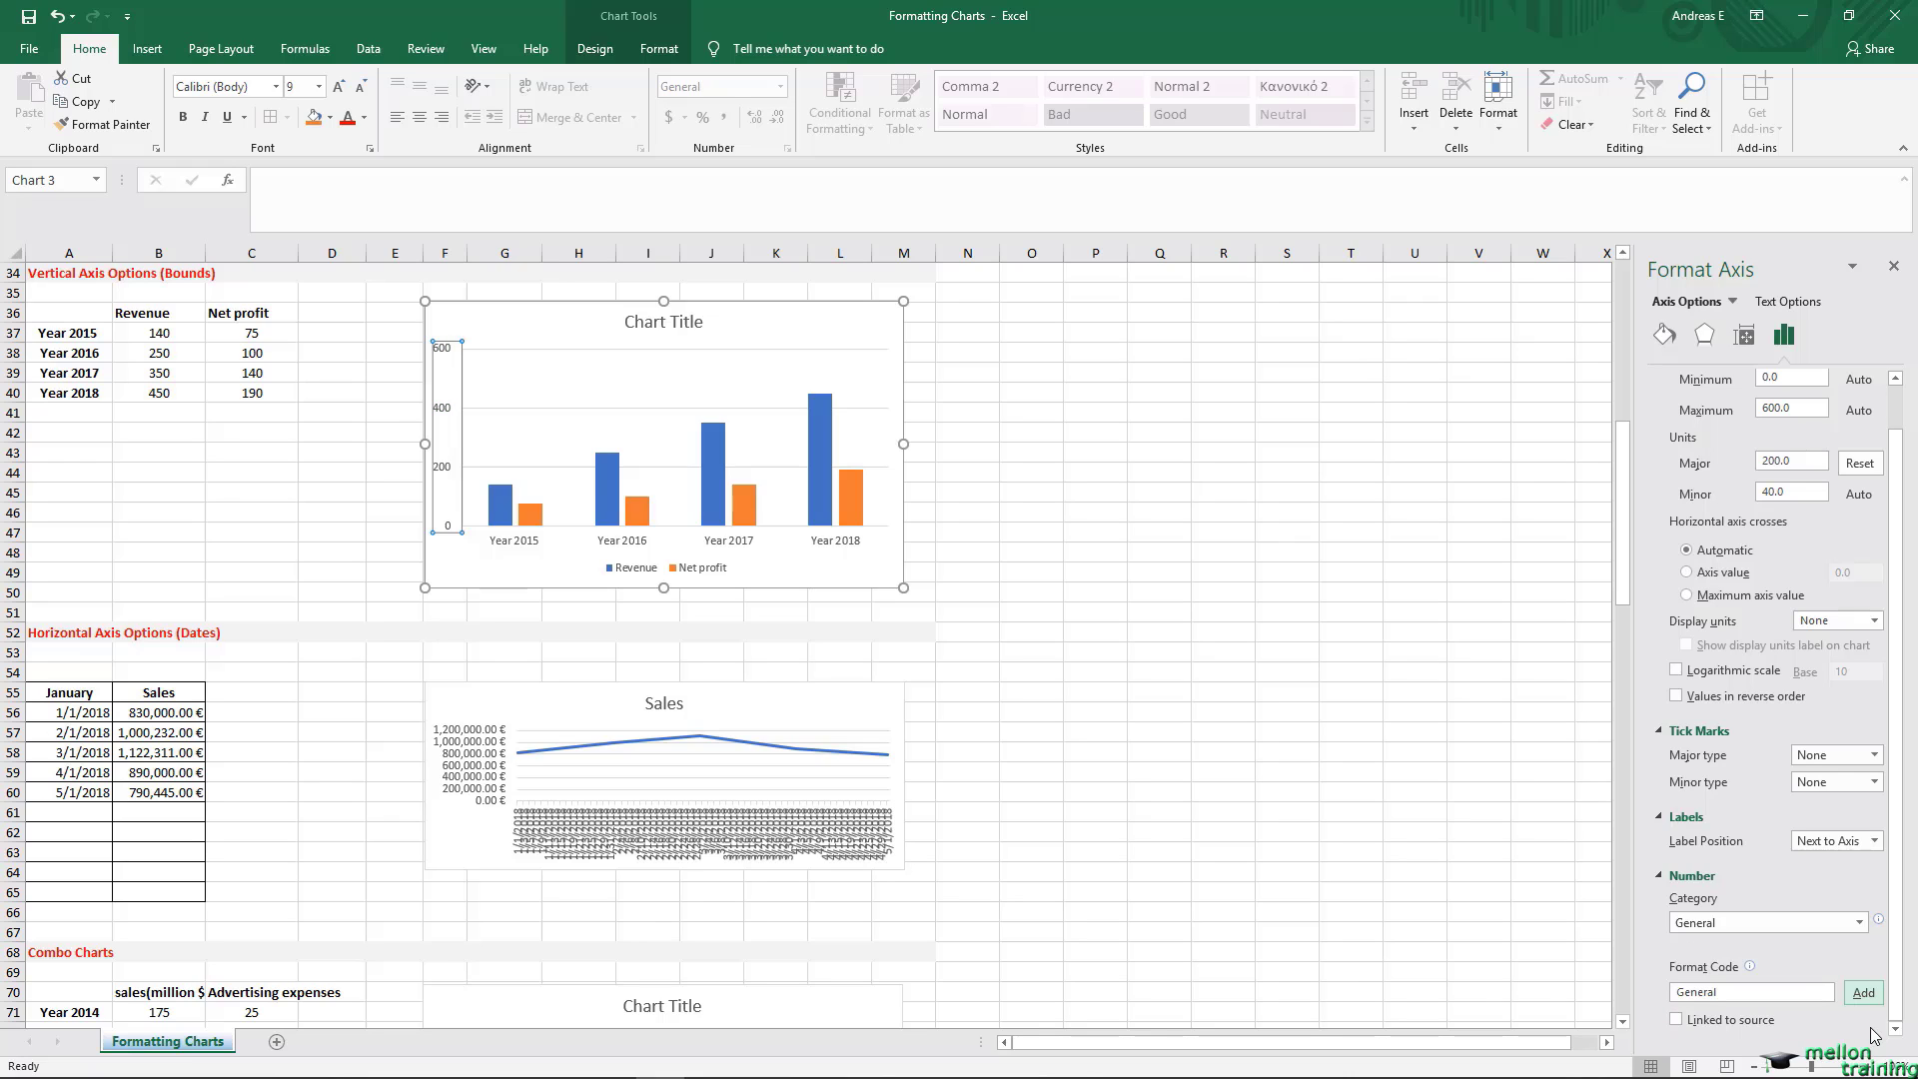
click(55, 538)
Step: Open the axis formatting options for the horizontal date axis of the Sales line chart under Horizontal Axis Options (Dates)
scroll(112, 535, down, 1)
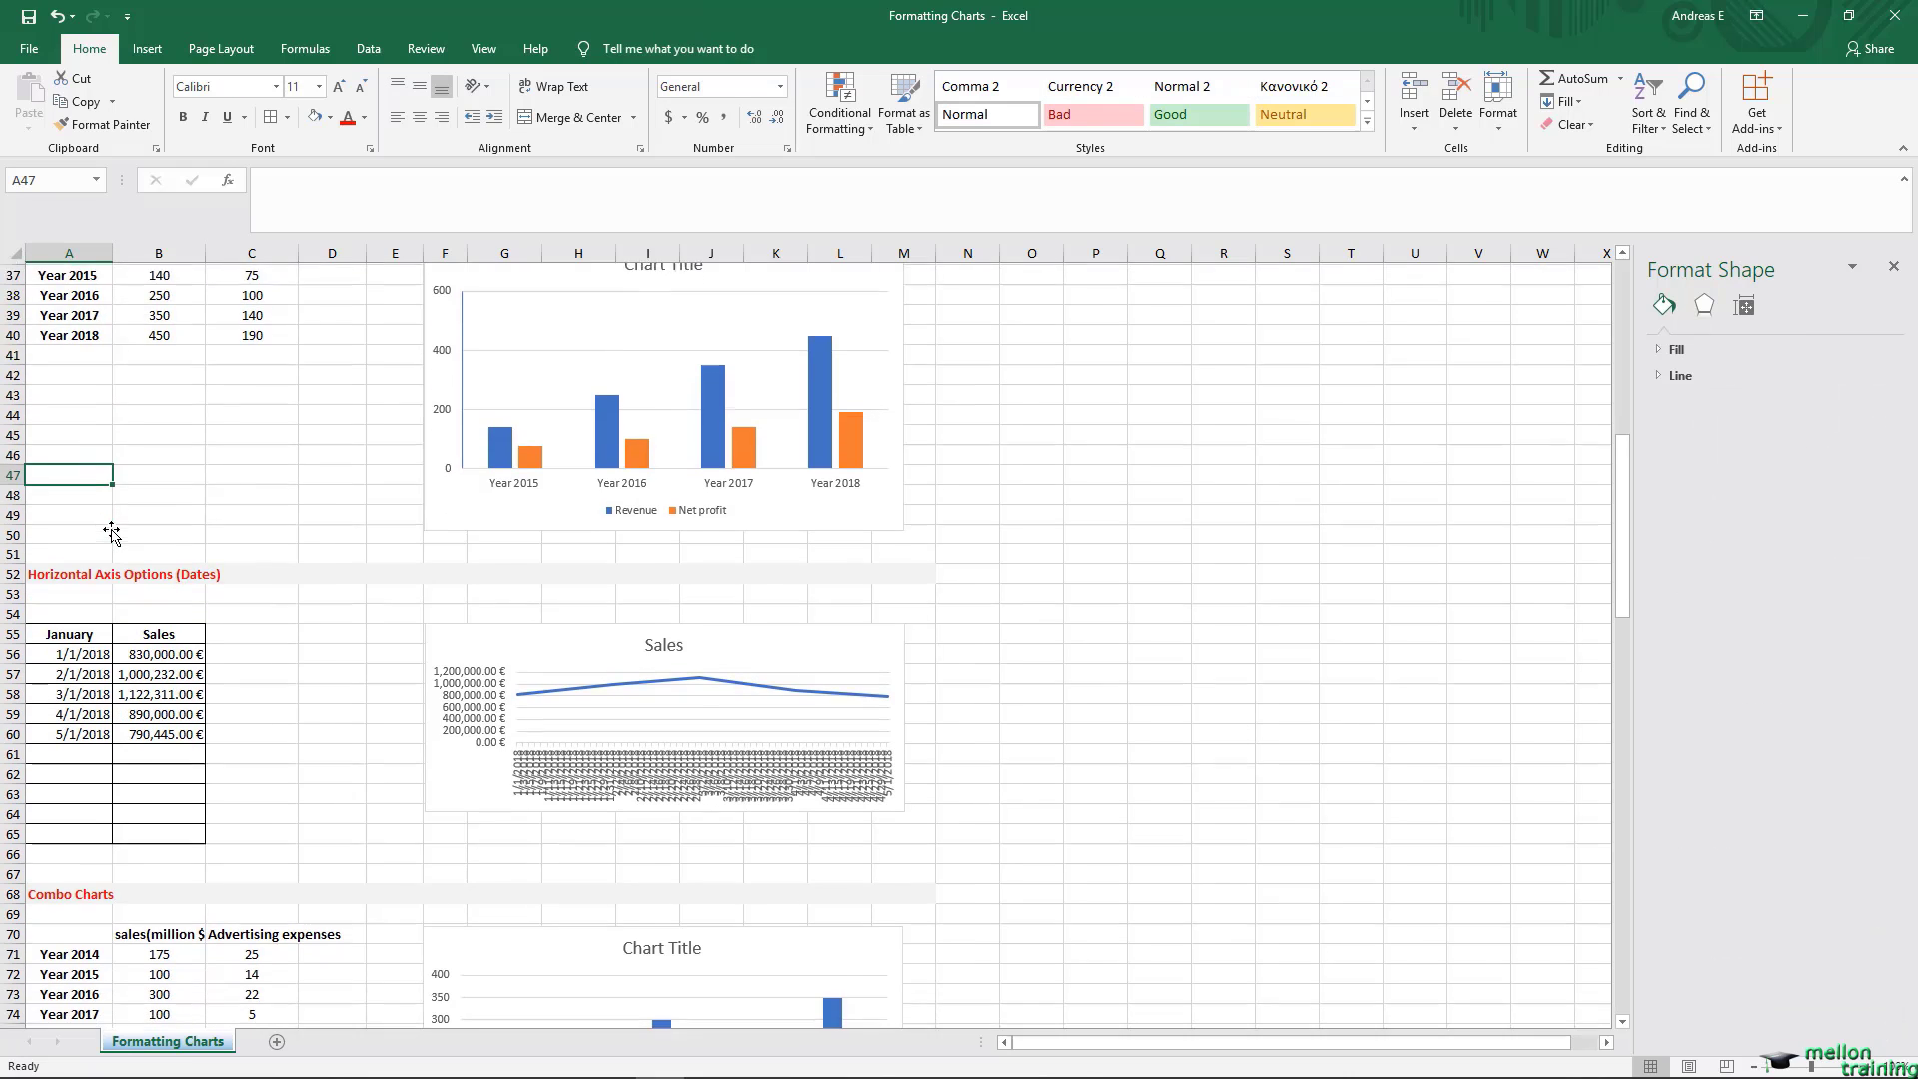
scroll(112, 534, down, 5)
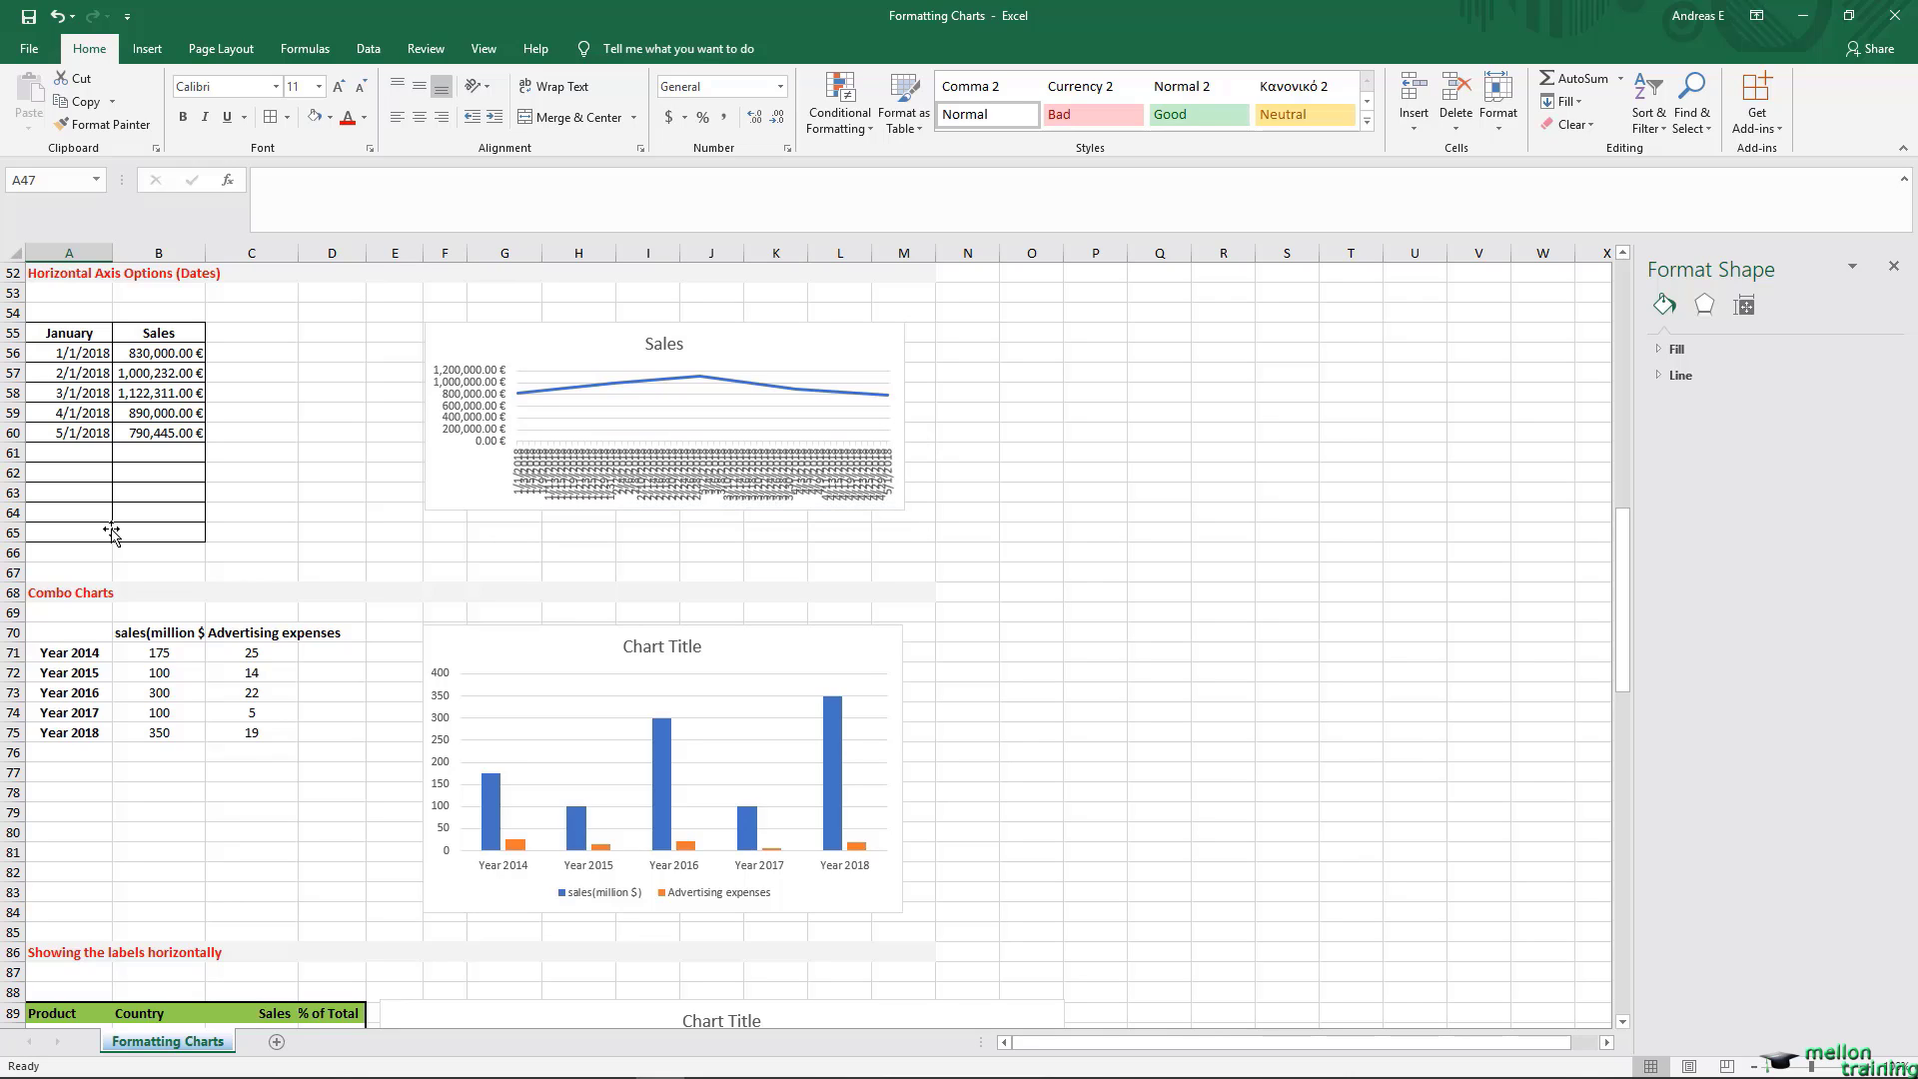
right_click(596, 485)
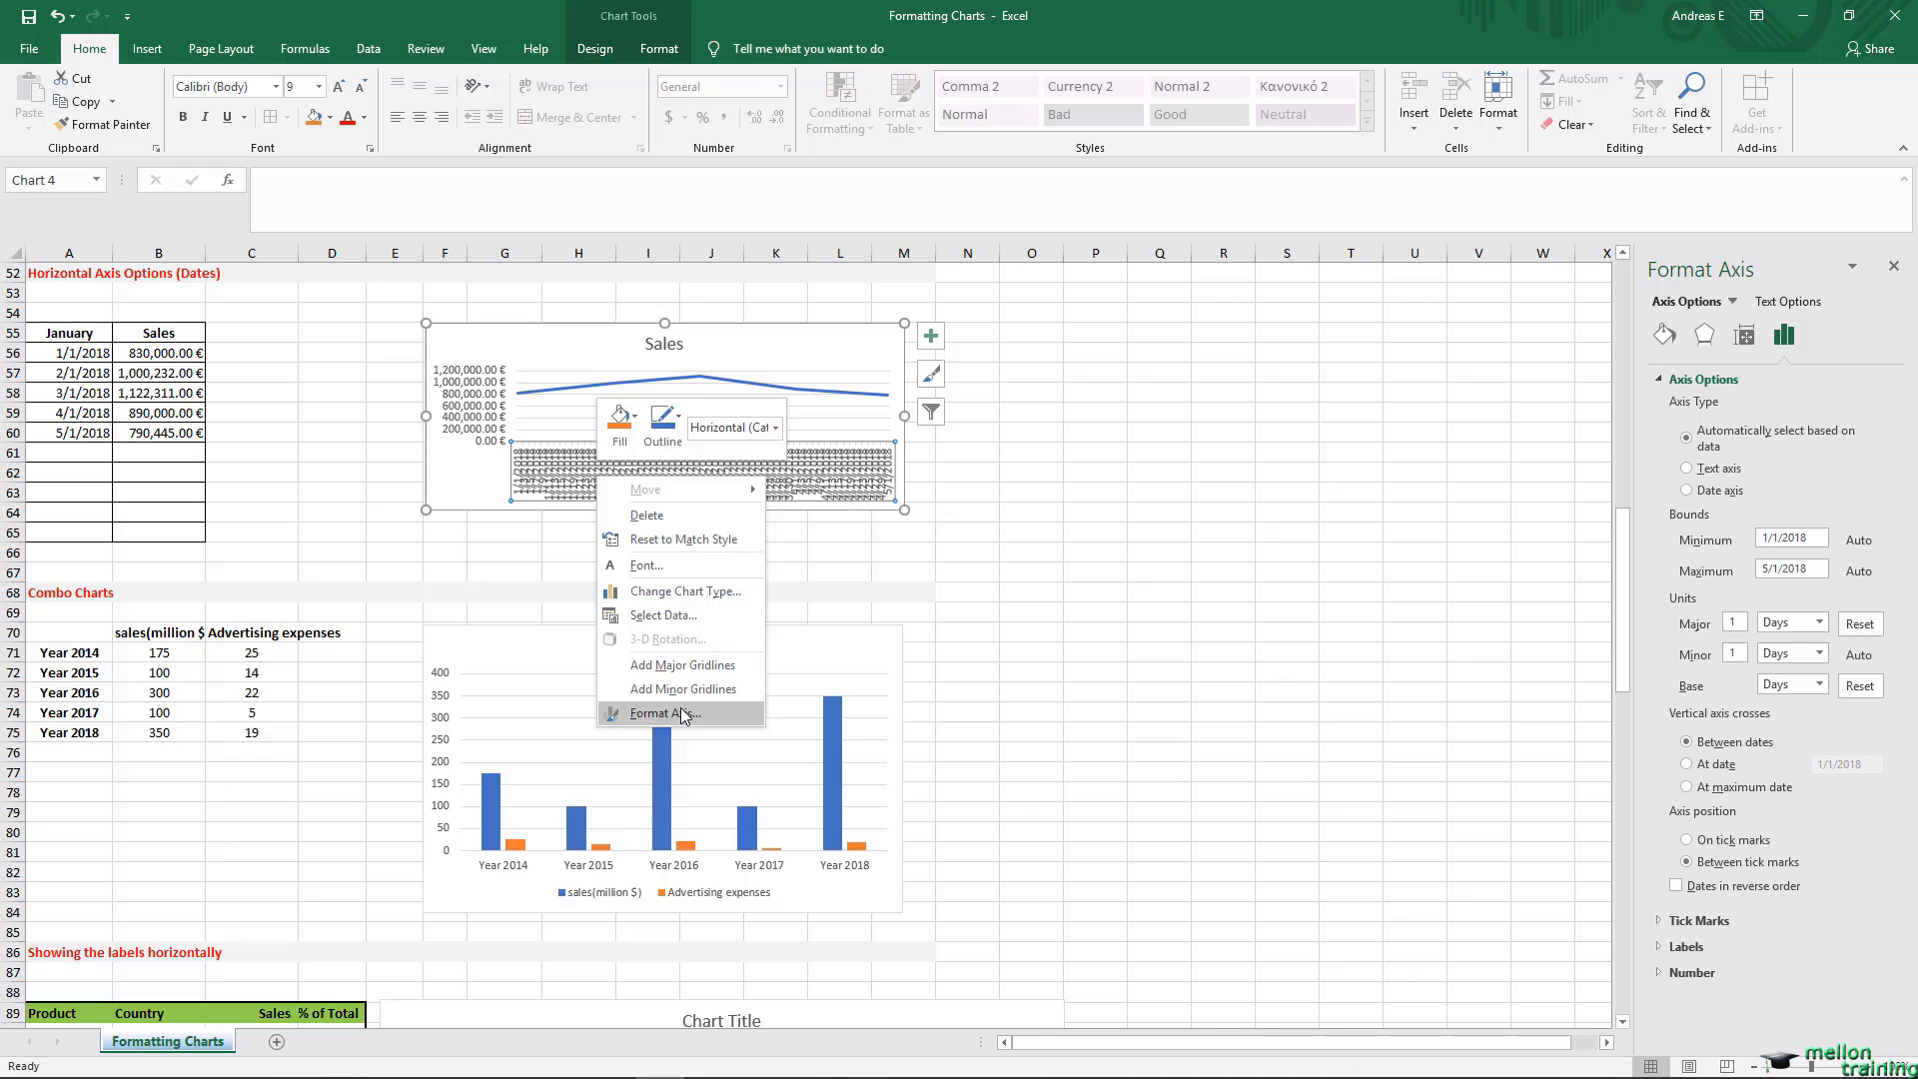
click(683, 712)
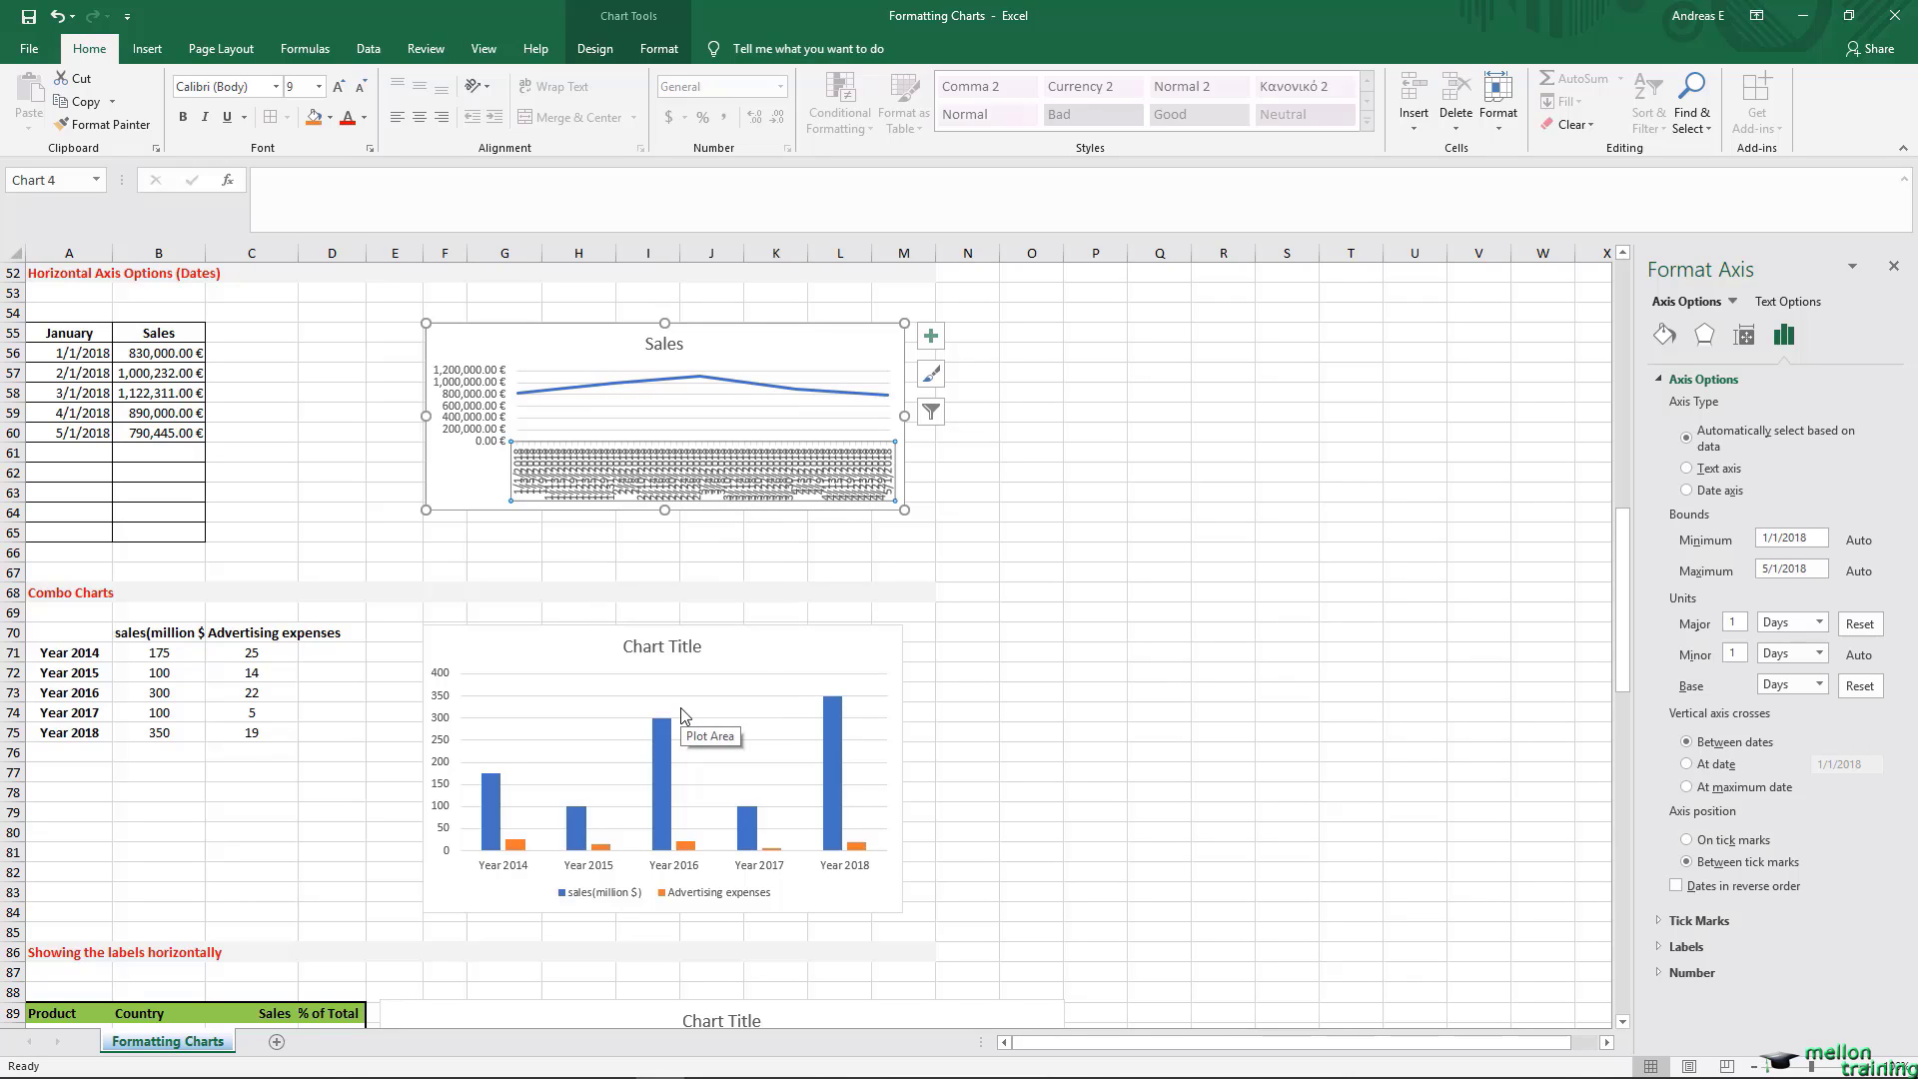
Step: Try Months as the major unit on the Sales chart's date axis, and return it to Days
click(1819, 622)
click(1796, 662)
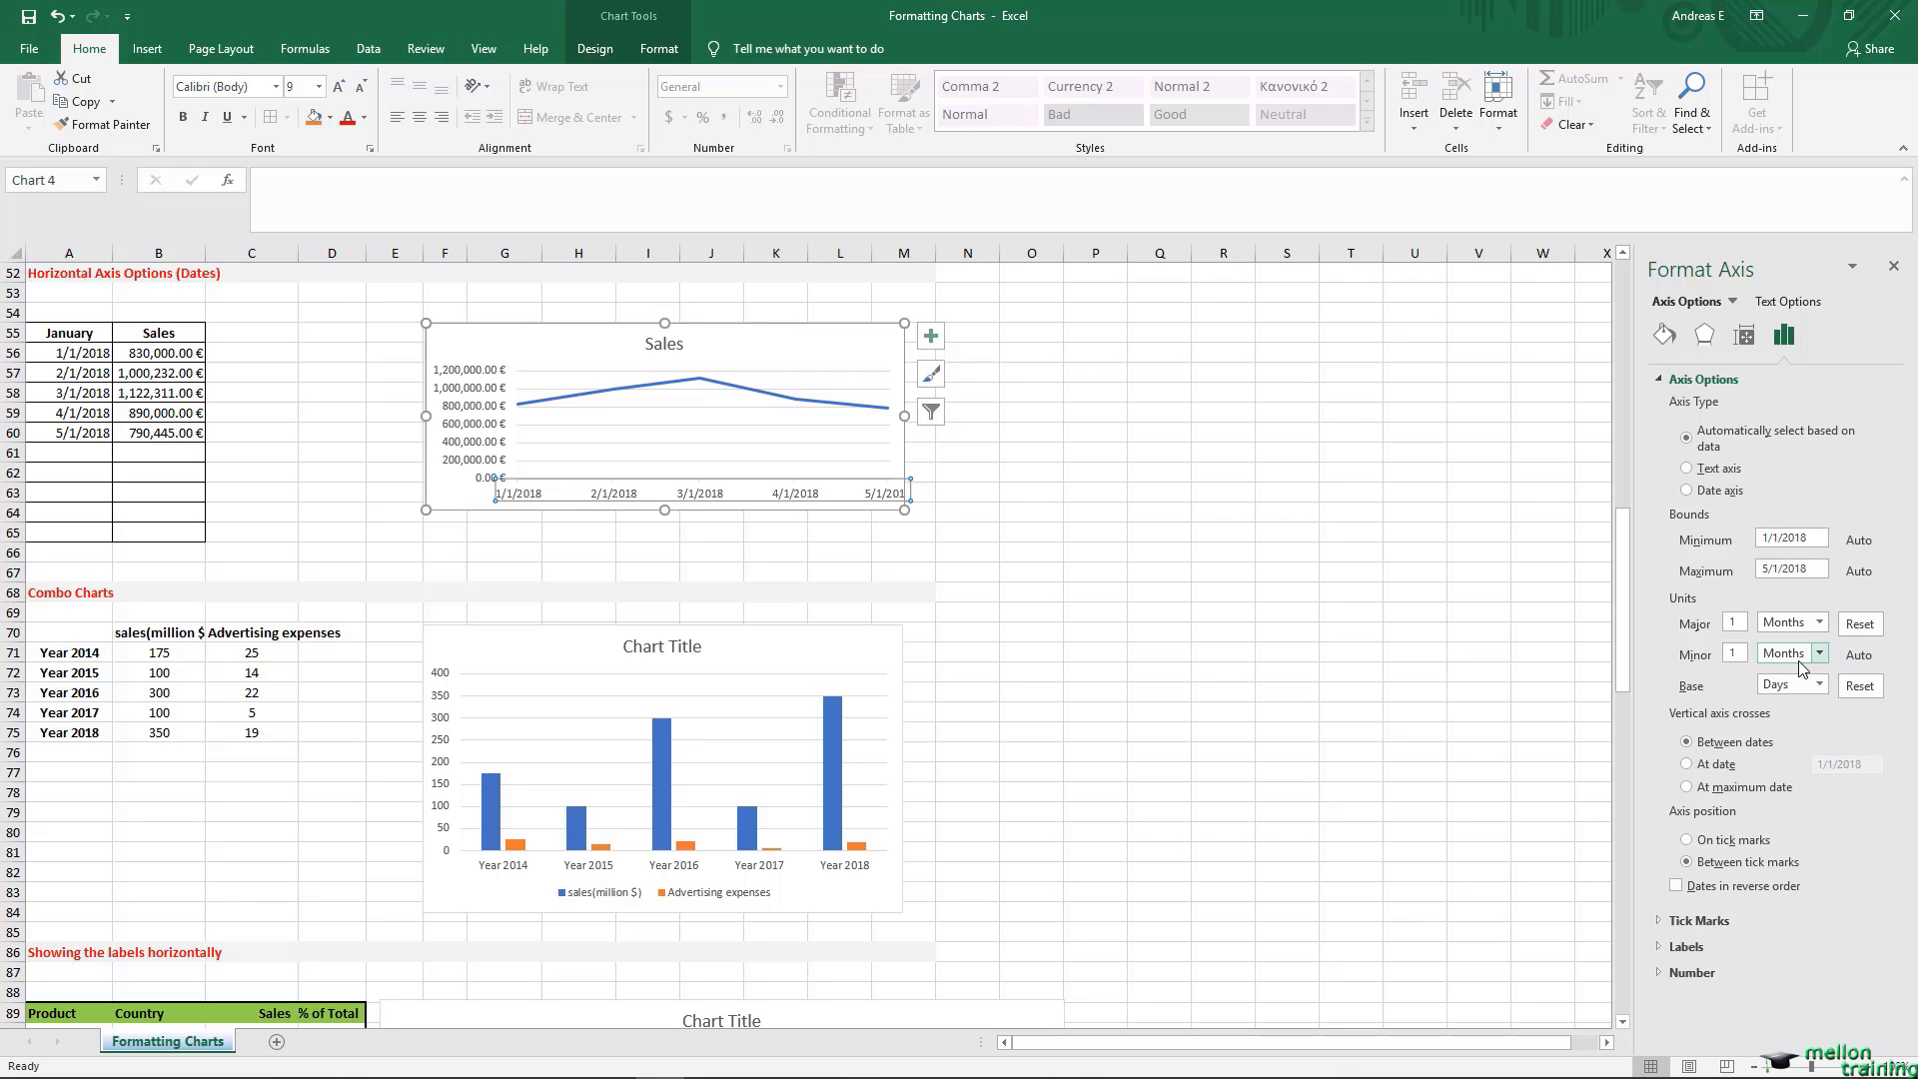
click(1818, 625)
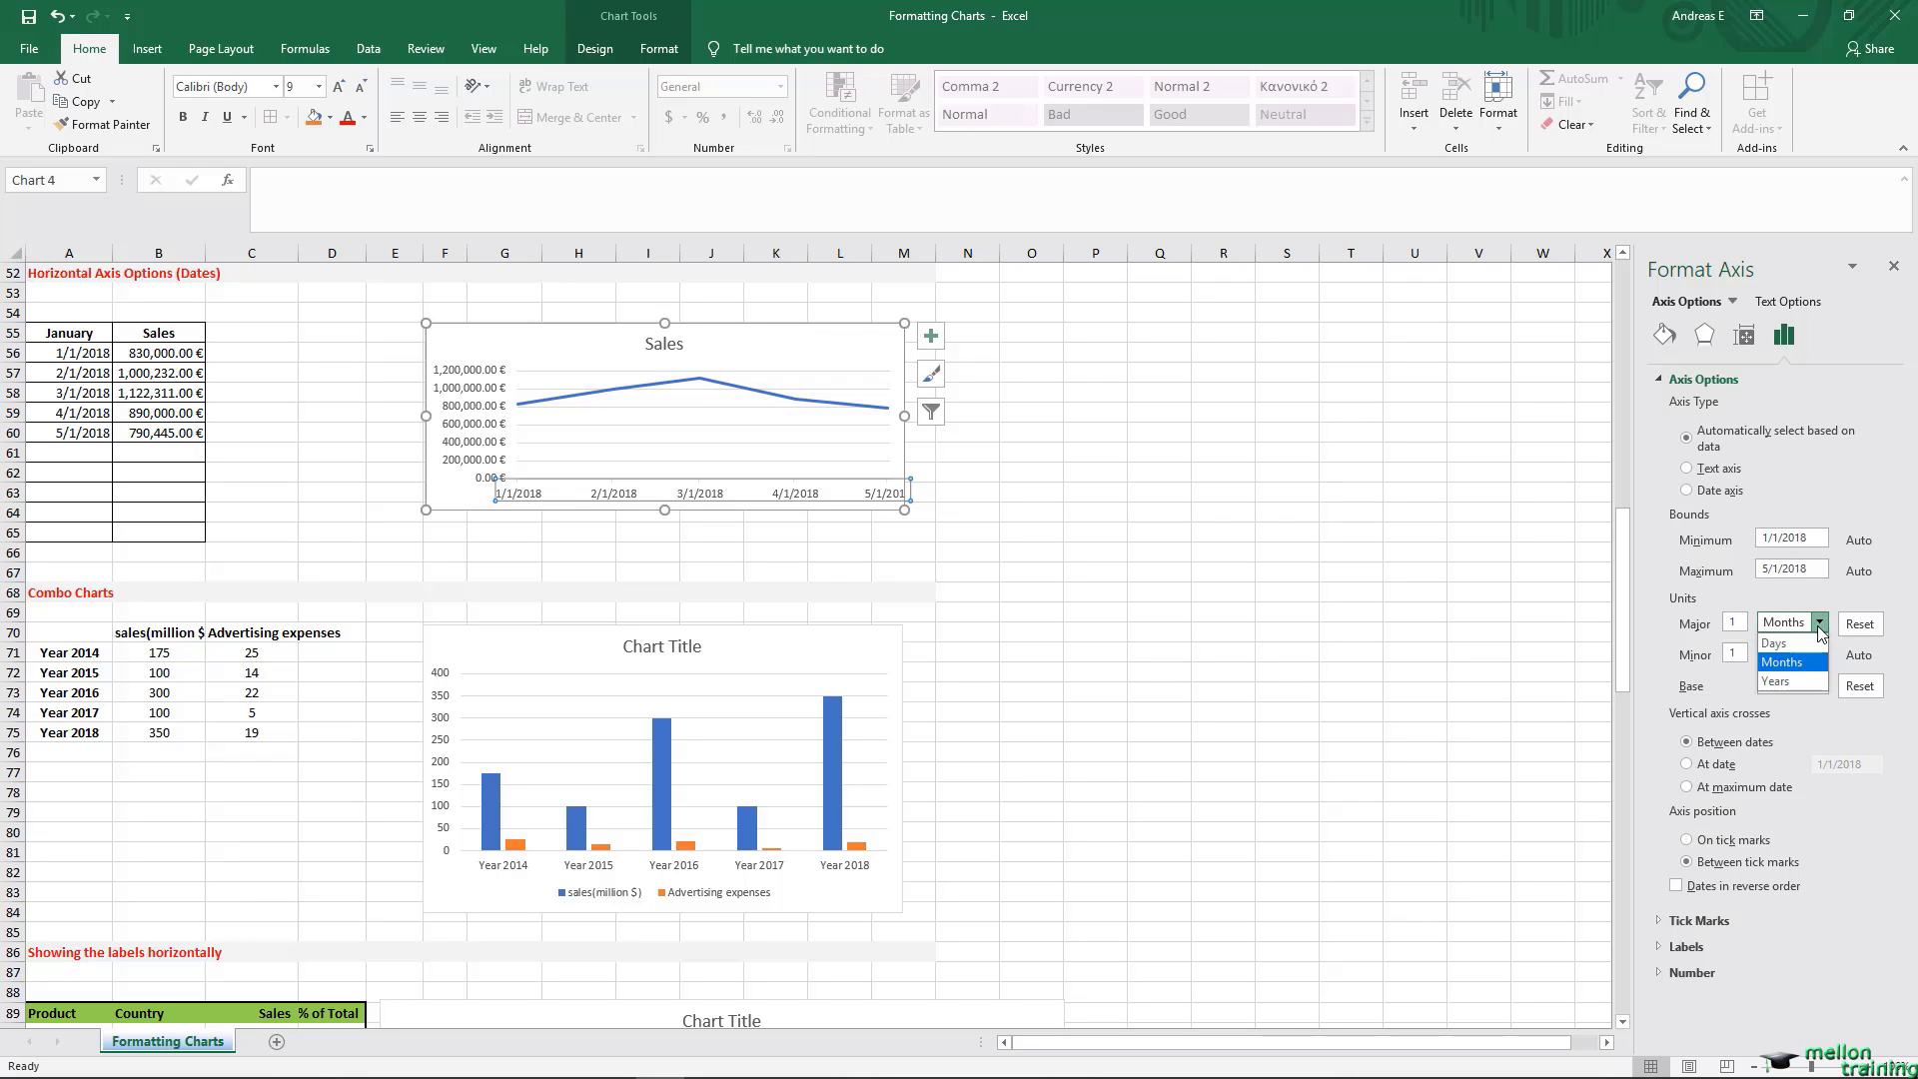
click(1776, 644)
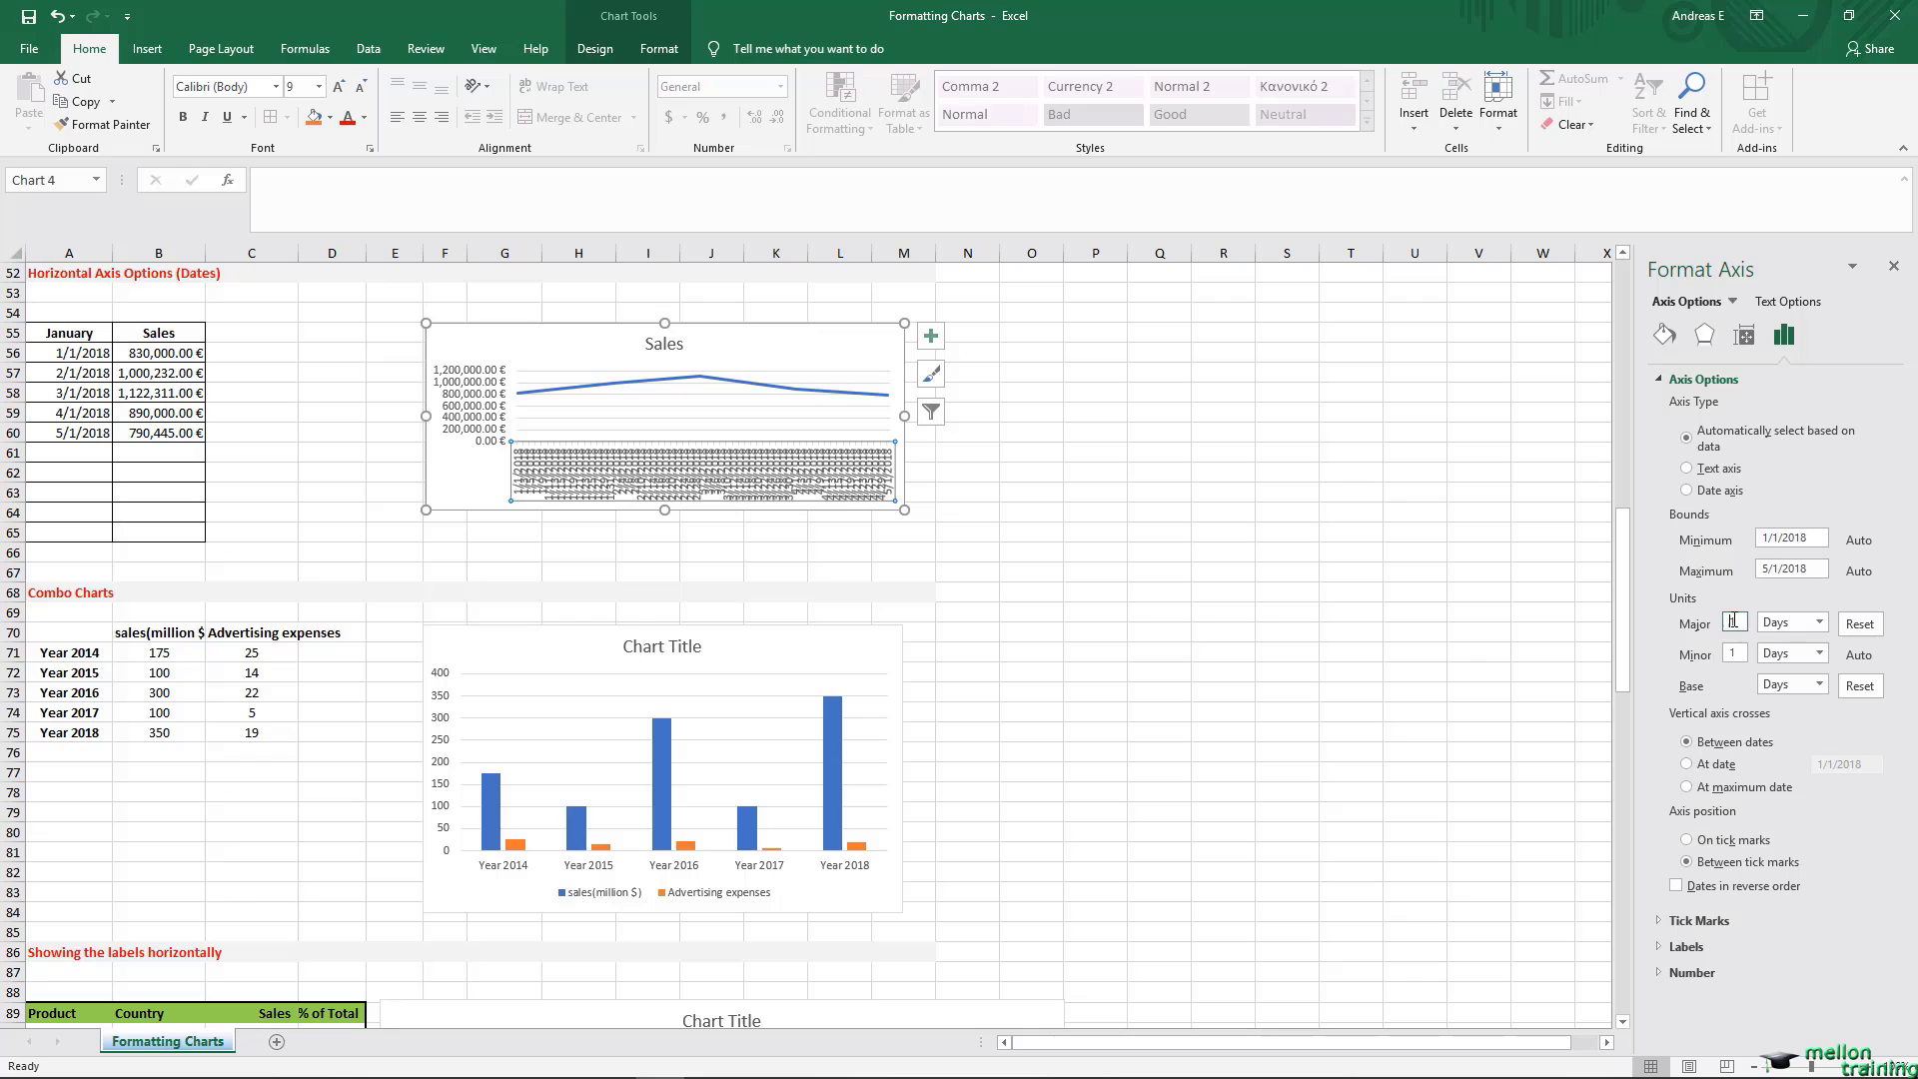
Step: Set the major unit of the Sales chart's date axis to 10 days and close the axis formatting options
drag(1733, 621, 1739, 636)
text(10)
click(1741, 652)
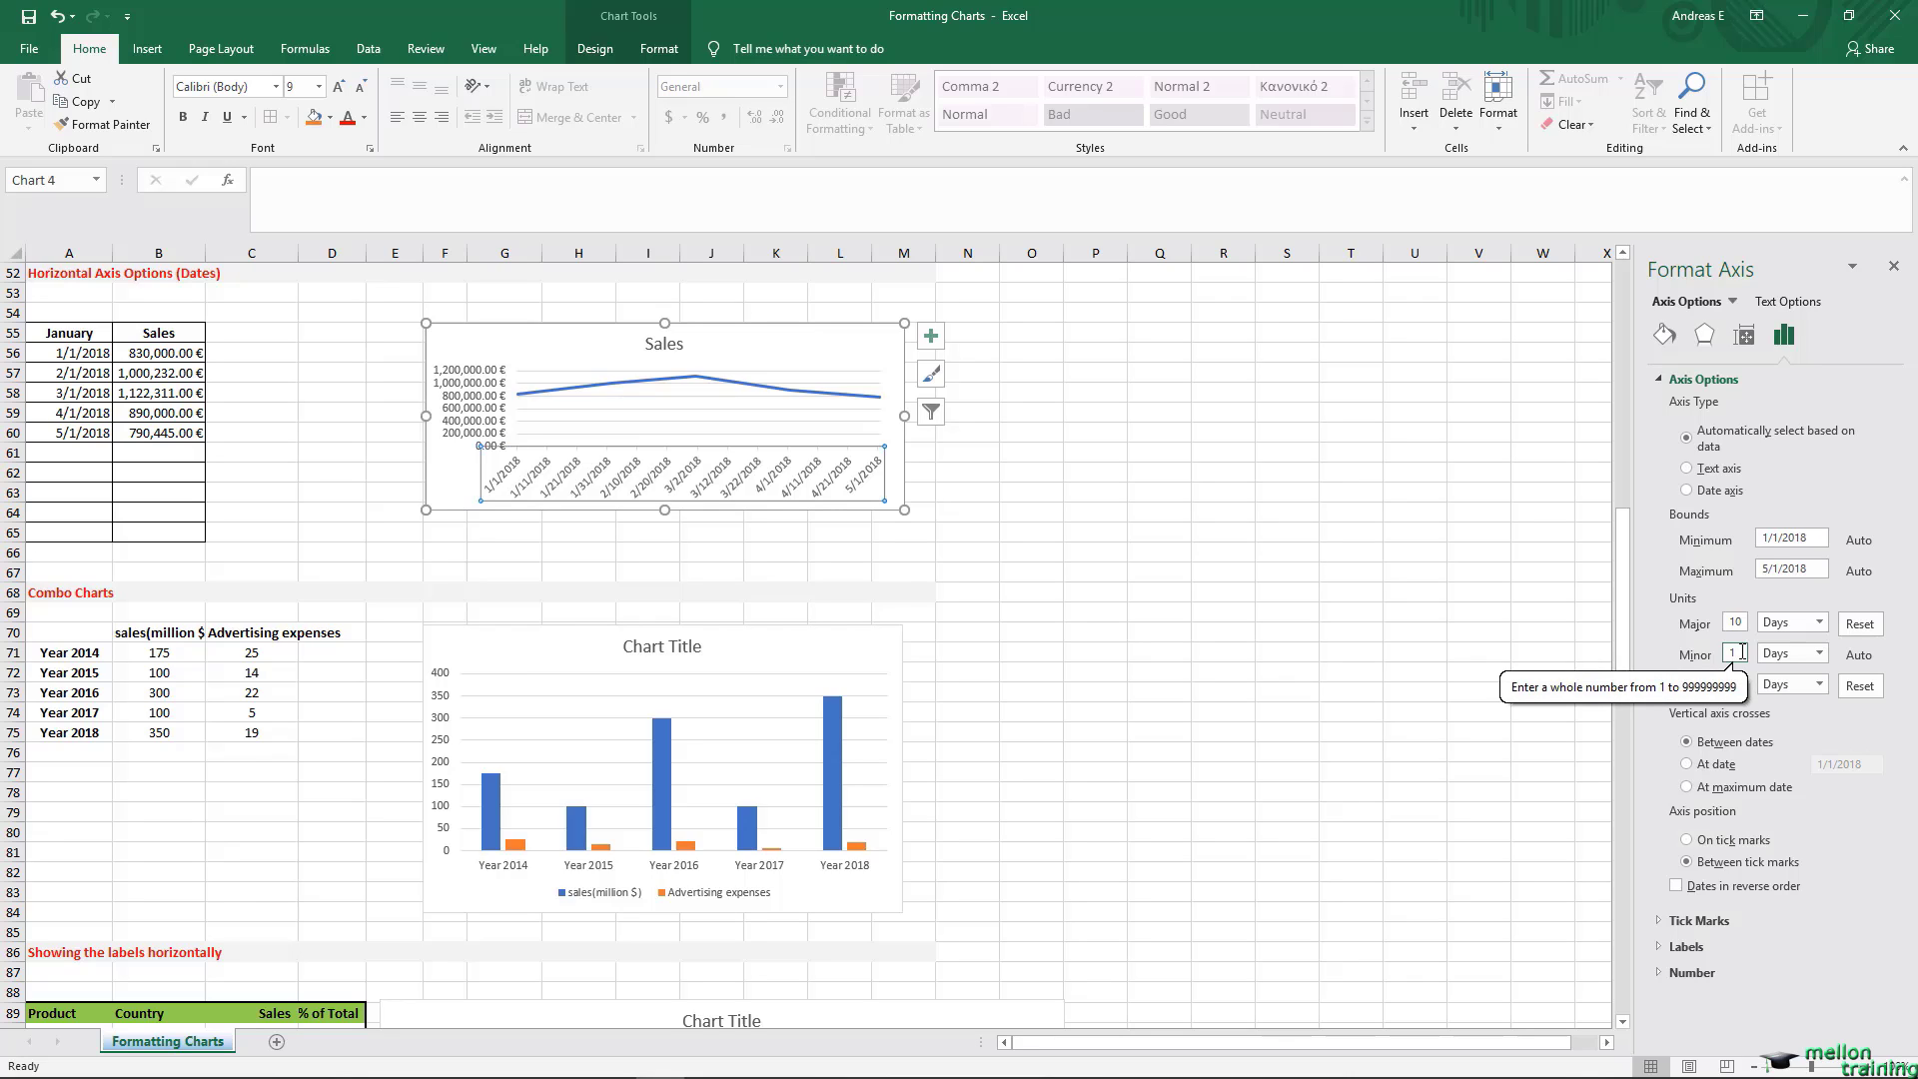
click(1894, 266)
click(291, 554)
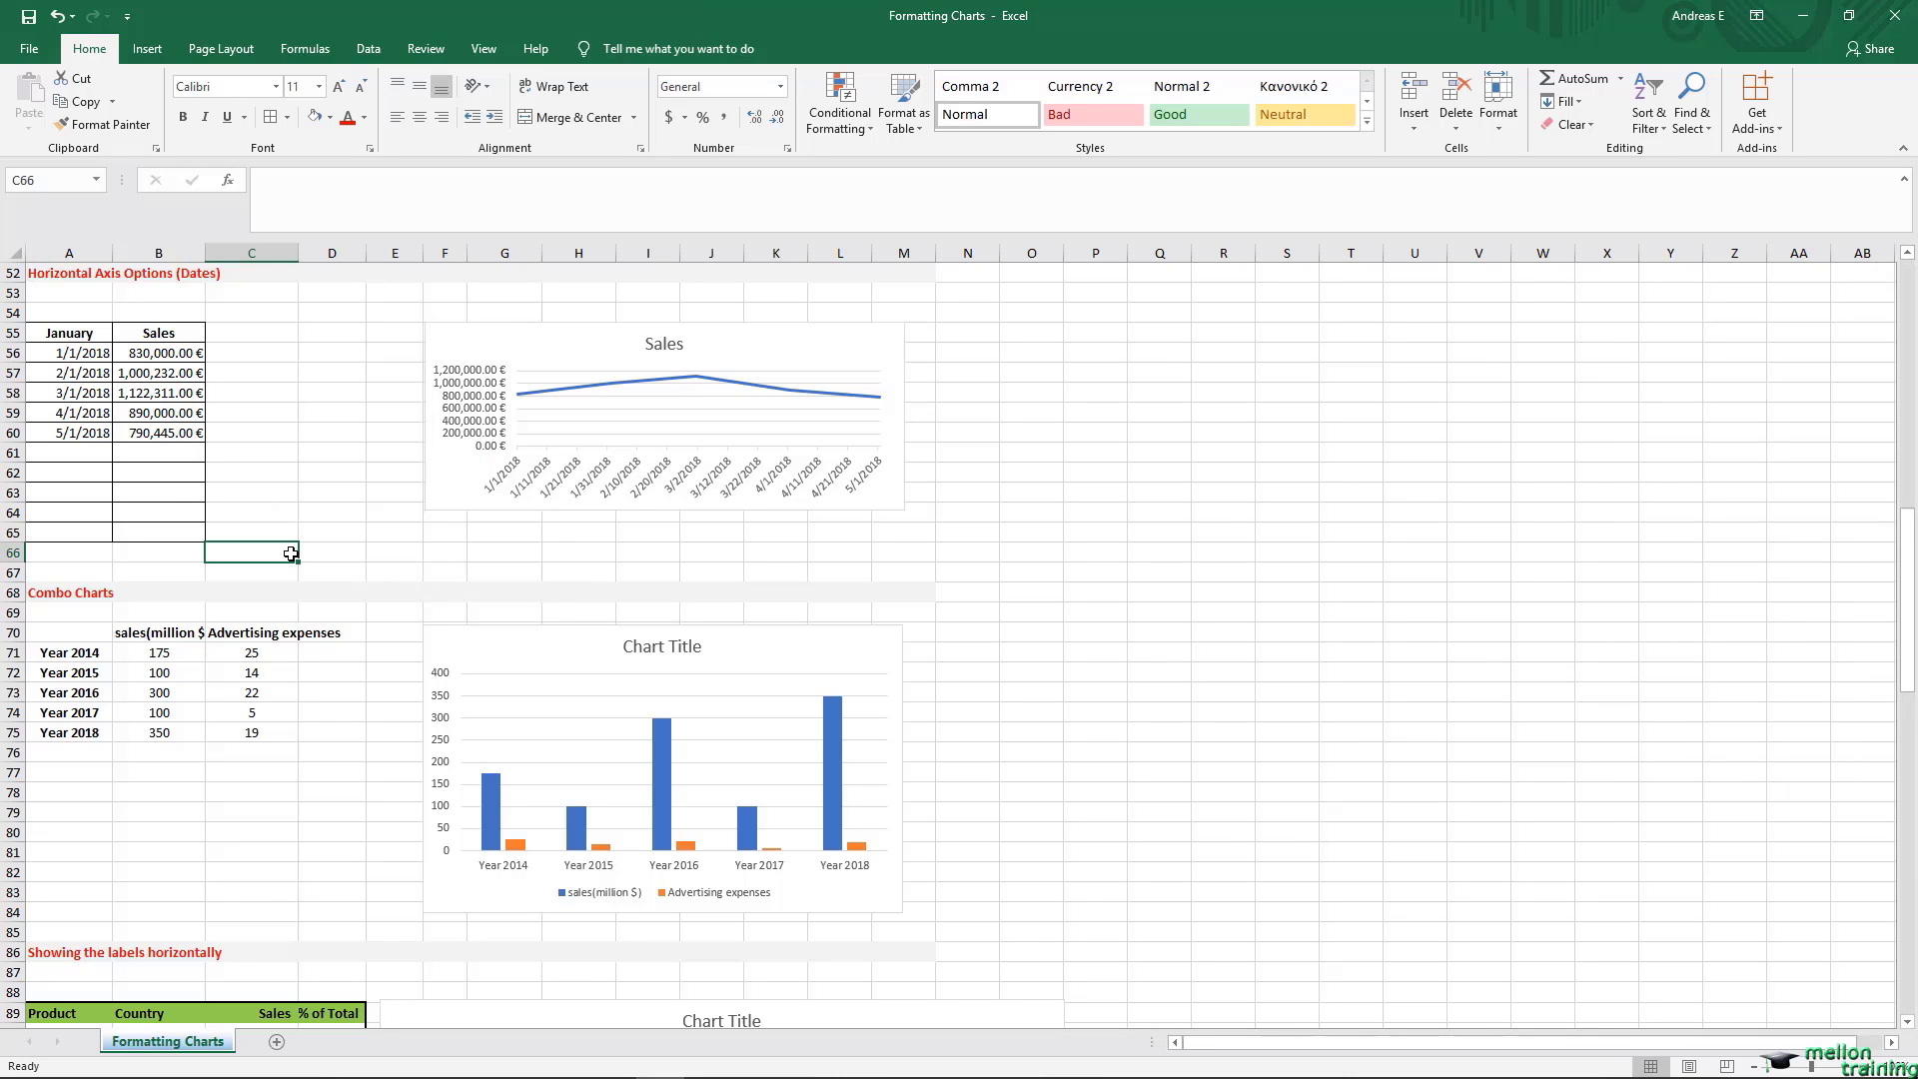
Step: Change the Advertising expenses series in the Combo Charts column chart to a Line, leaving it off the secondary axis
scroll(291, 554, down, 5)
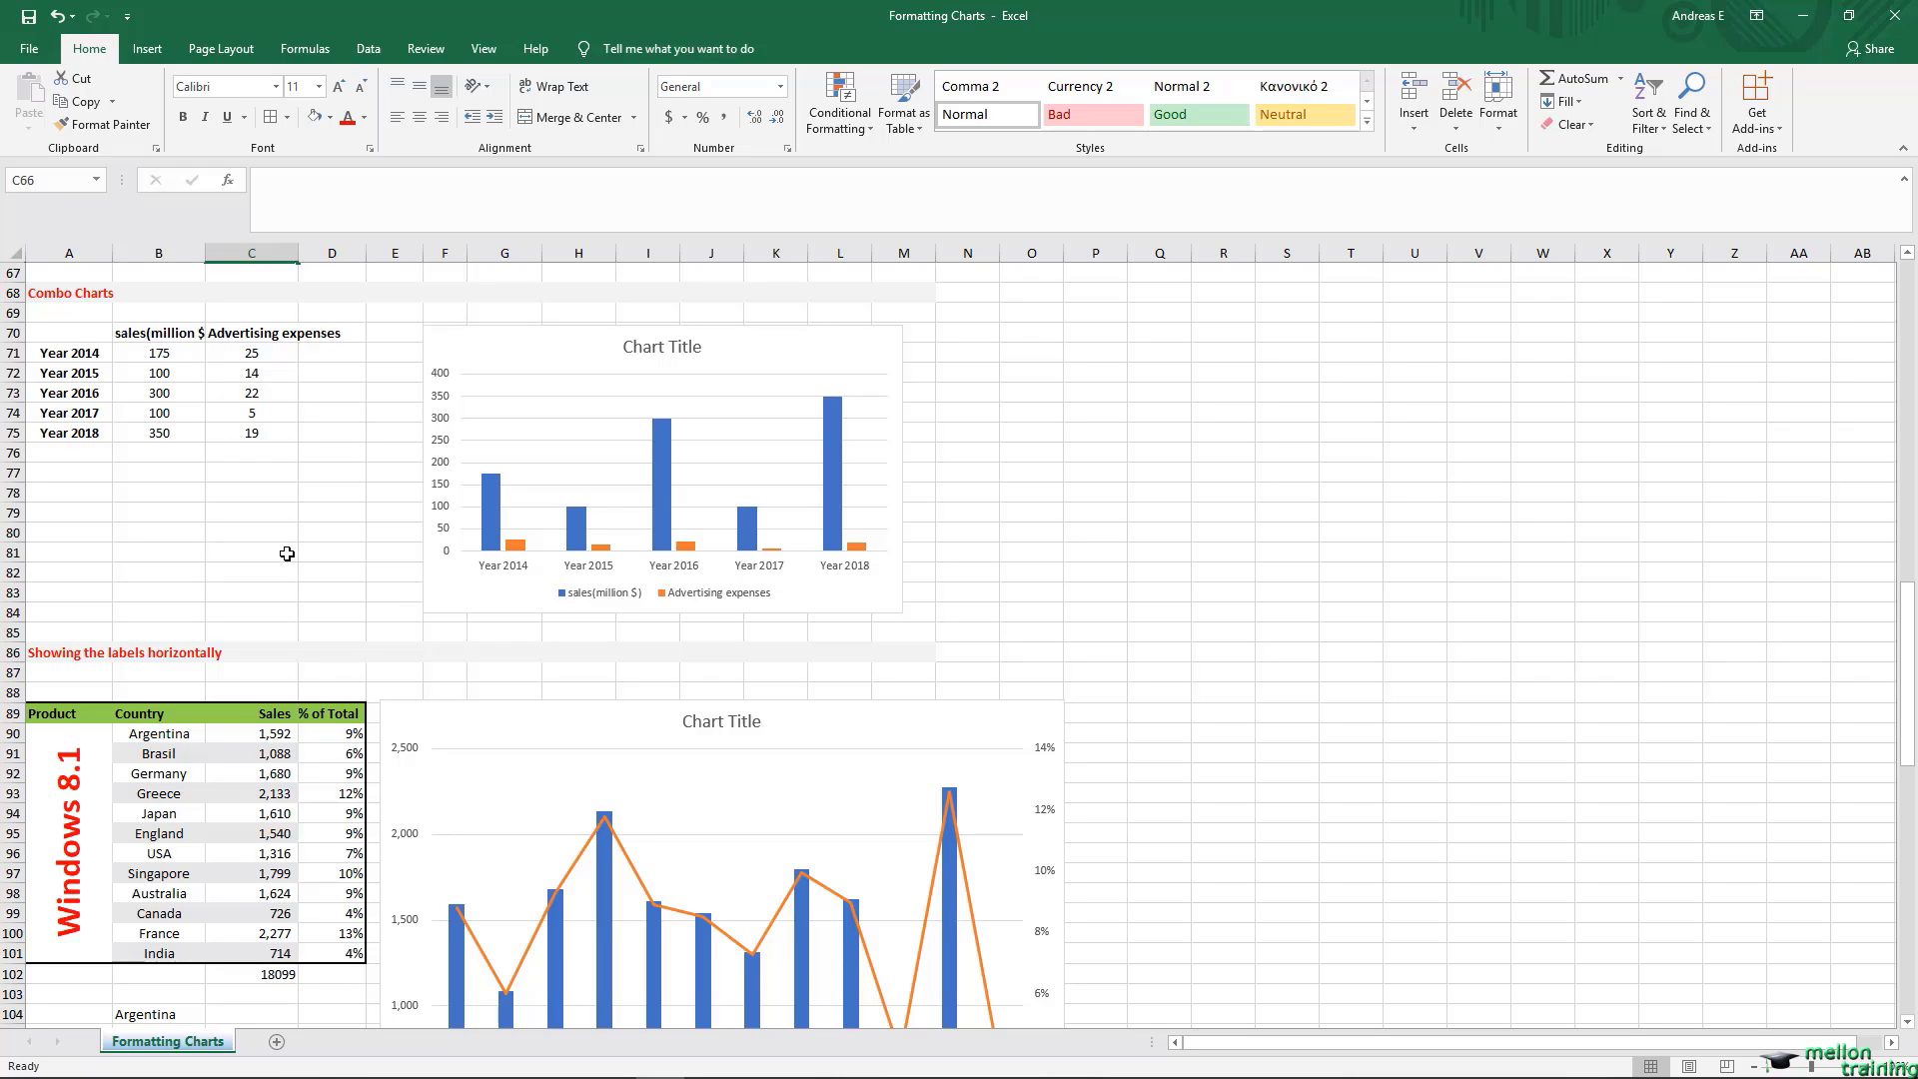
click(48, 294)
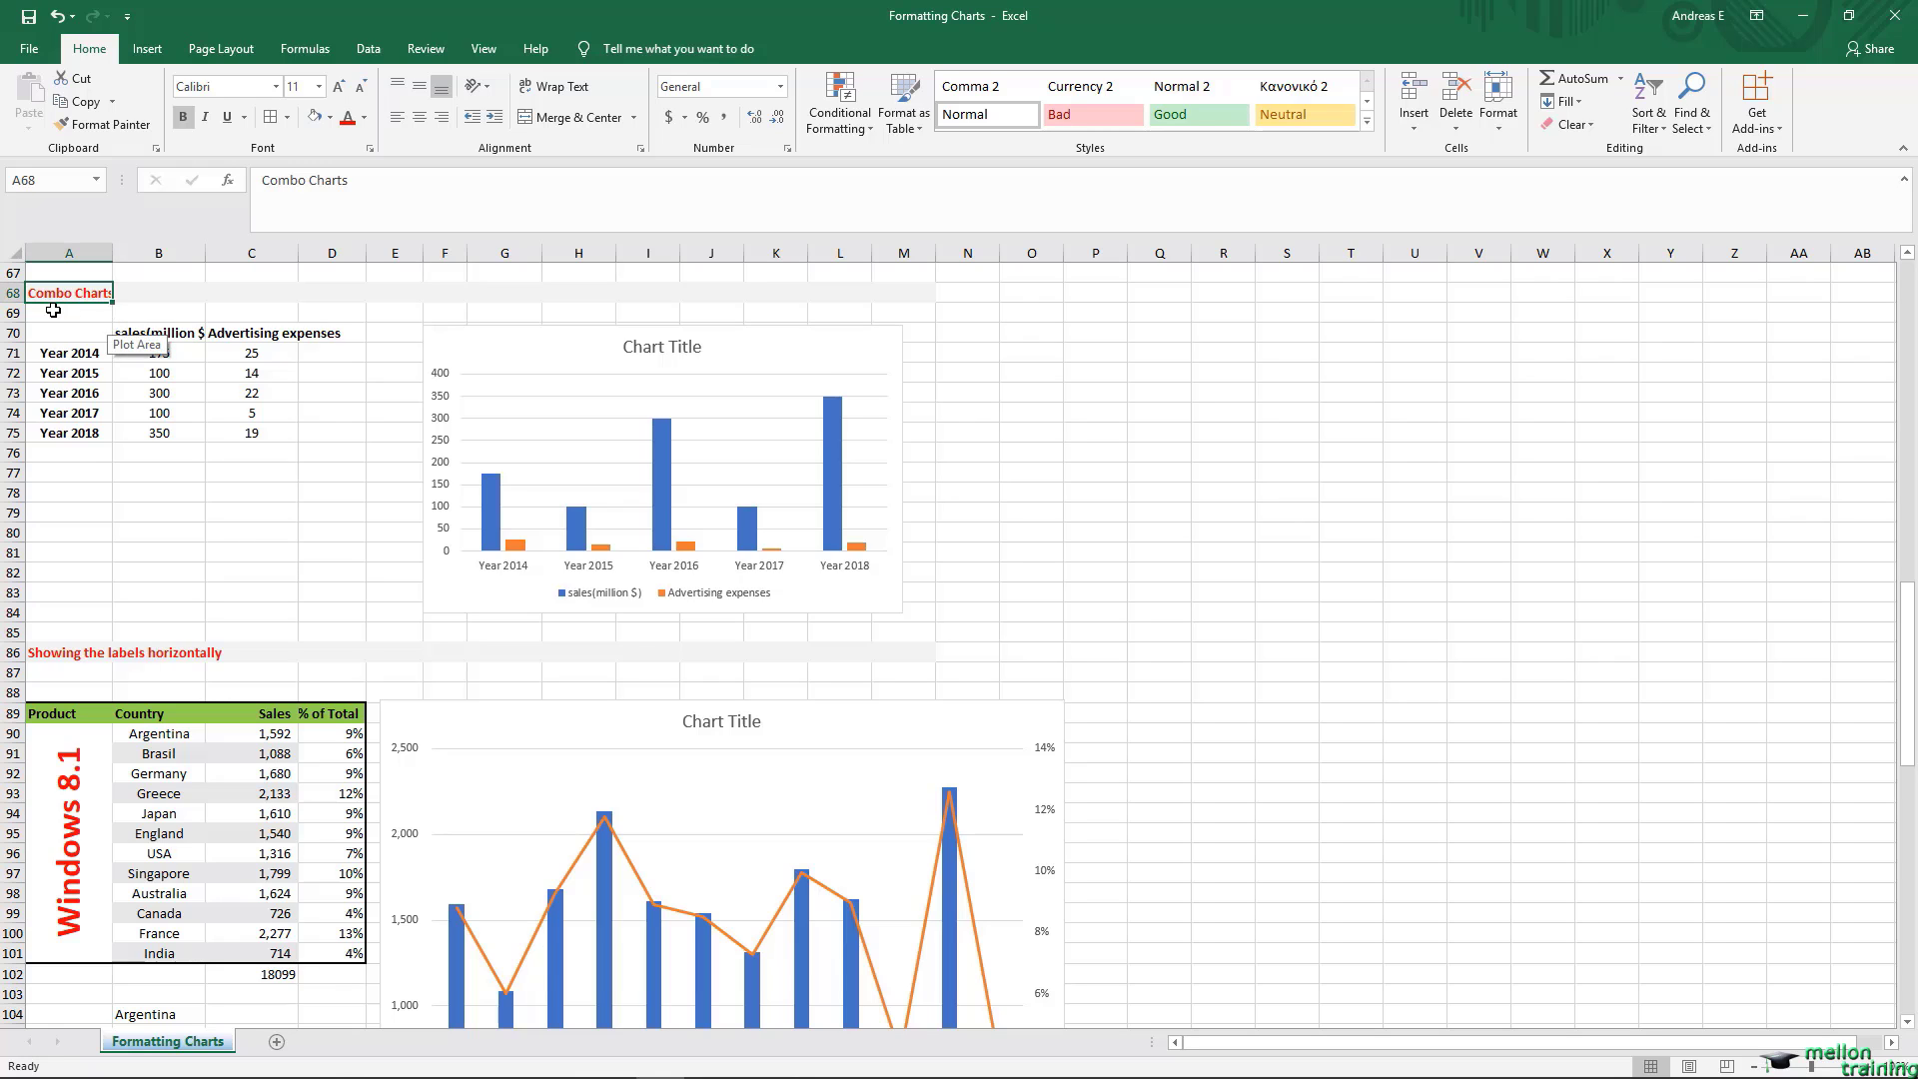
click(689, 550)
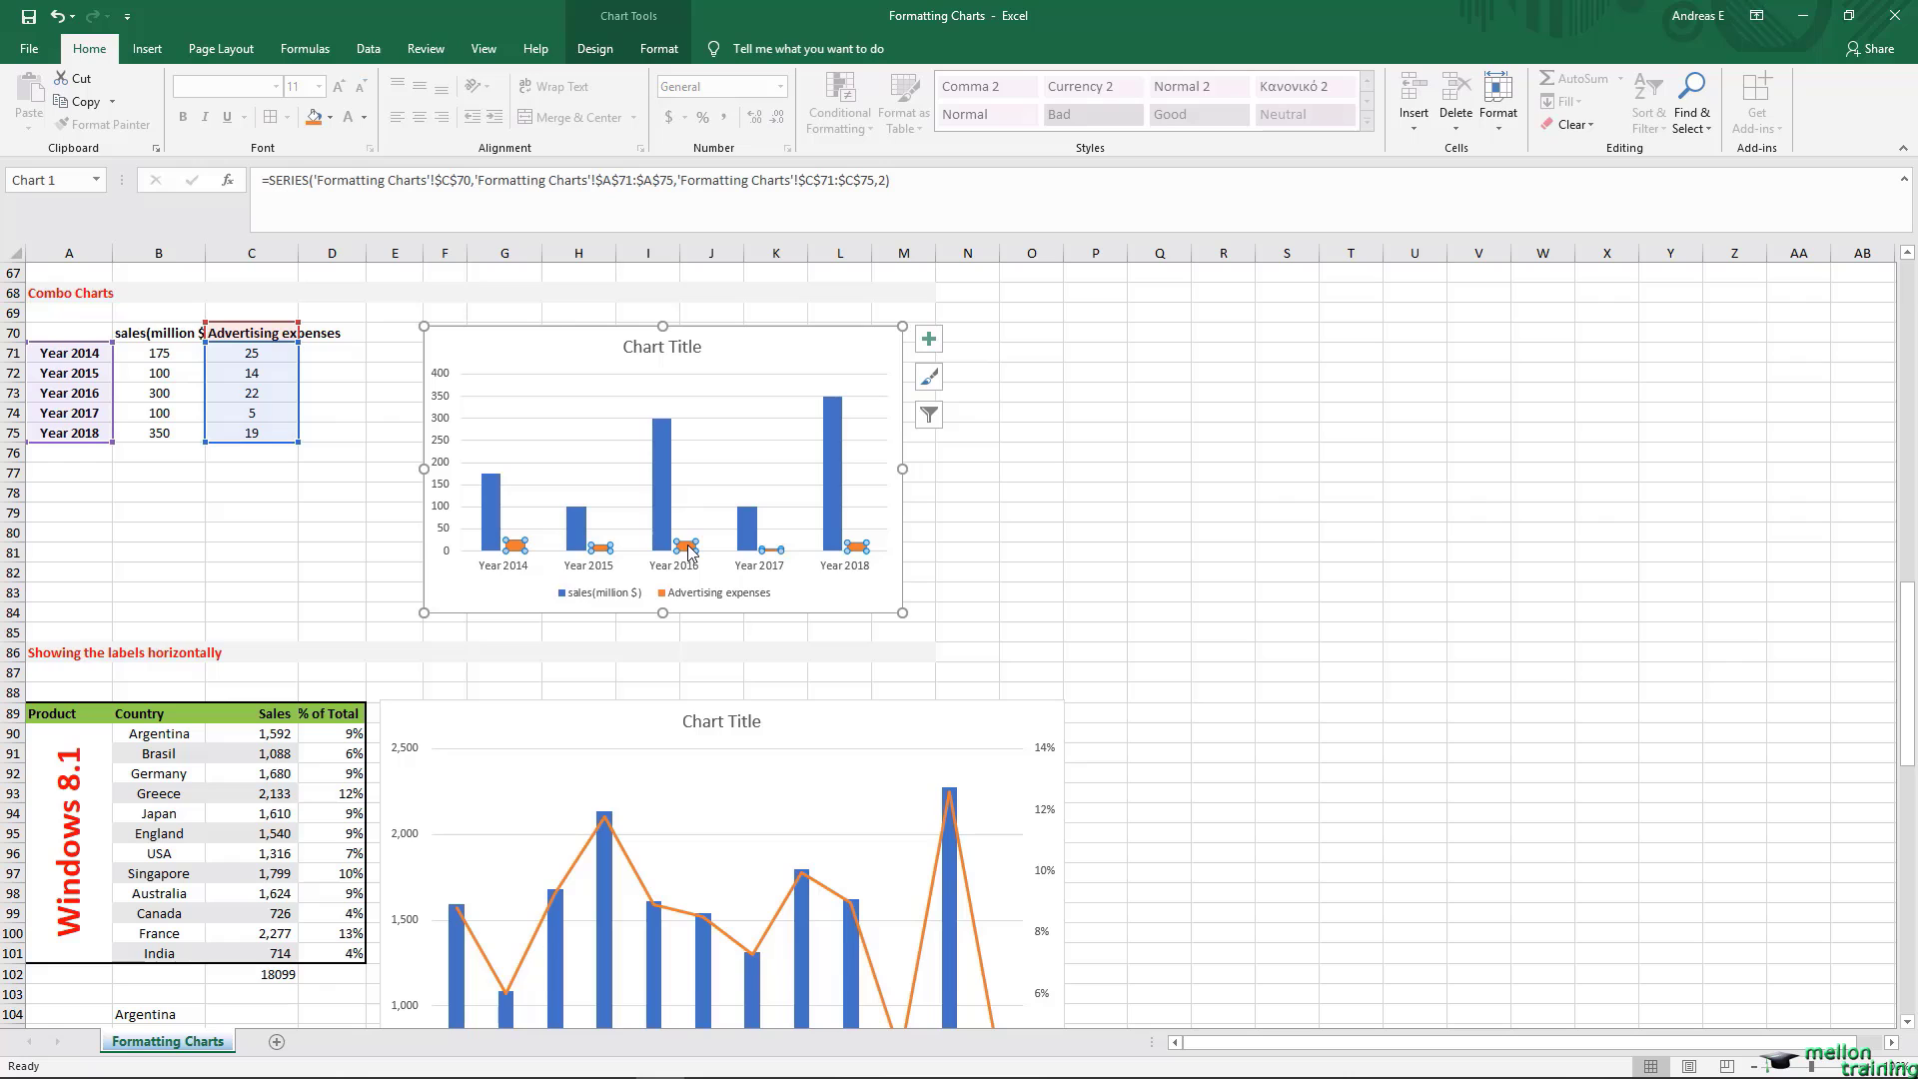
right_click(689, 550)
click(809, 609)
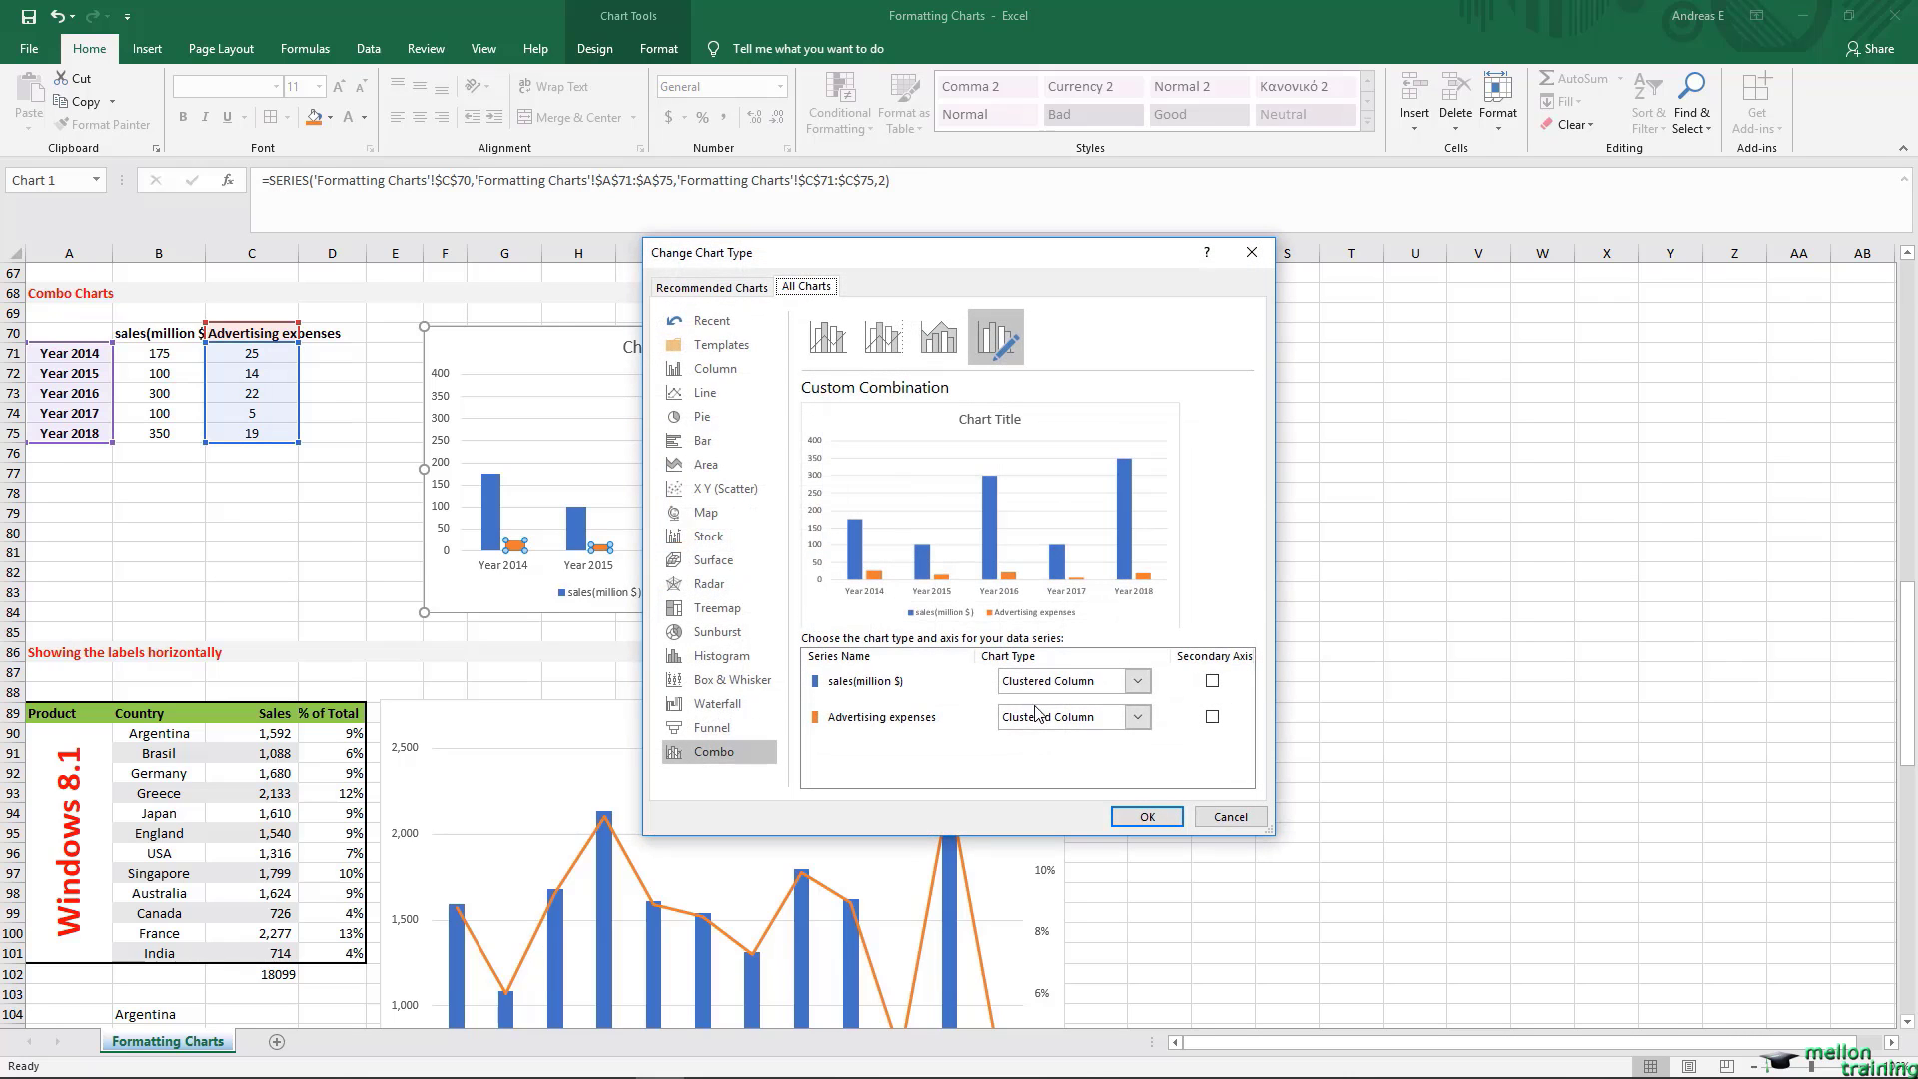
click(1139, 718)
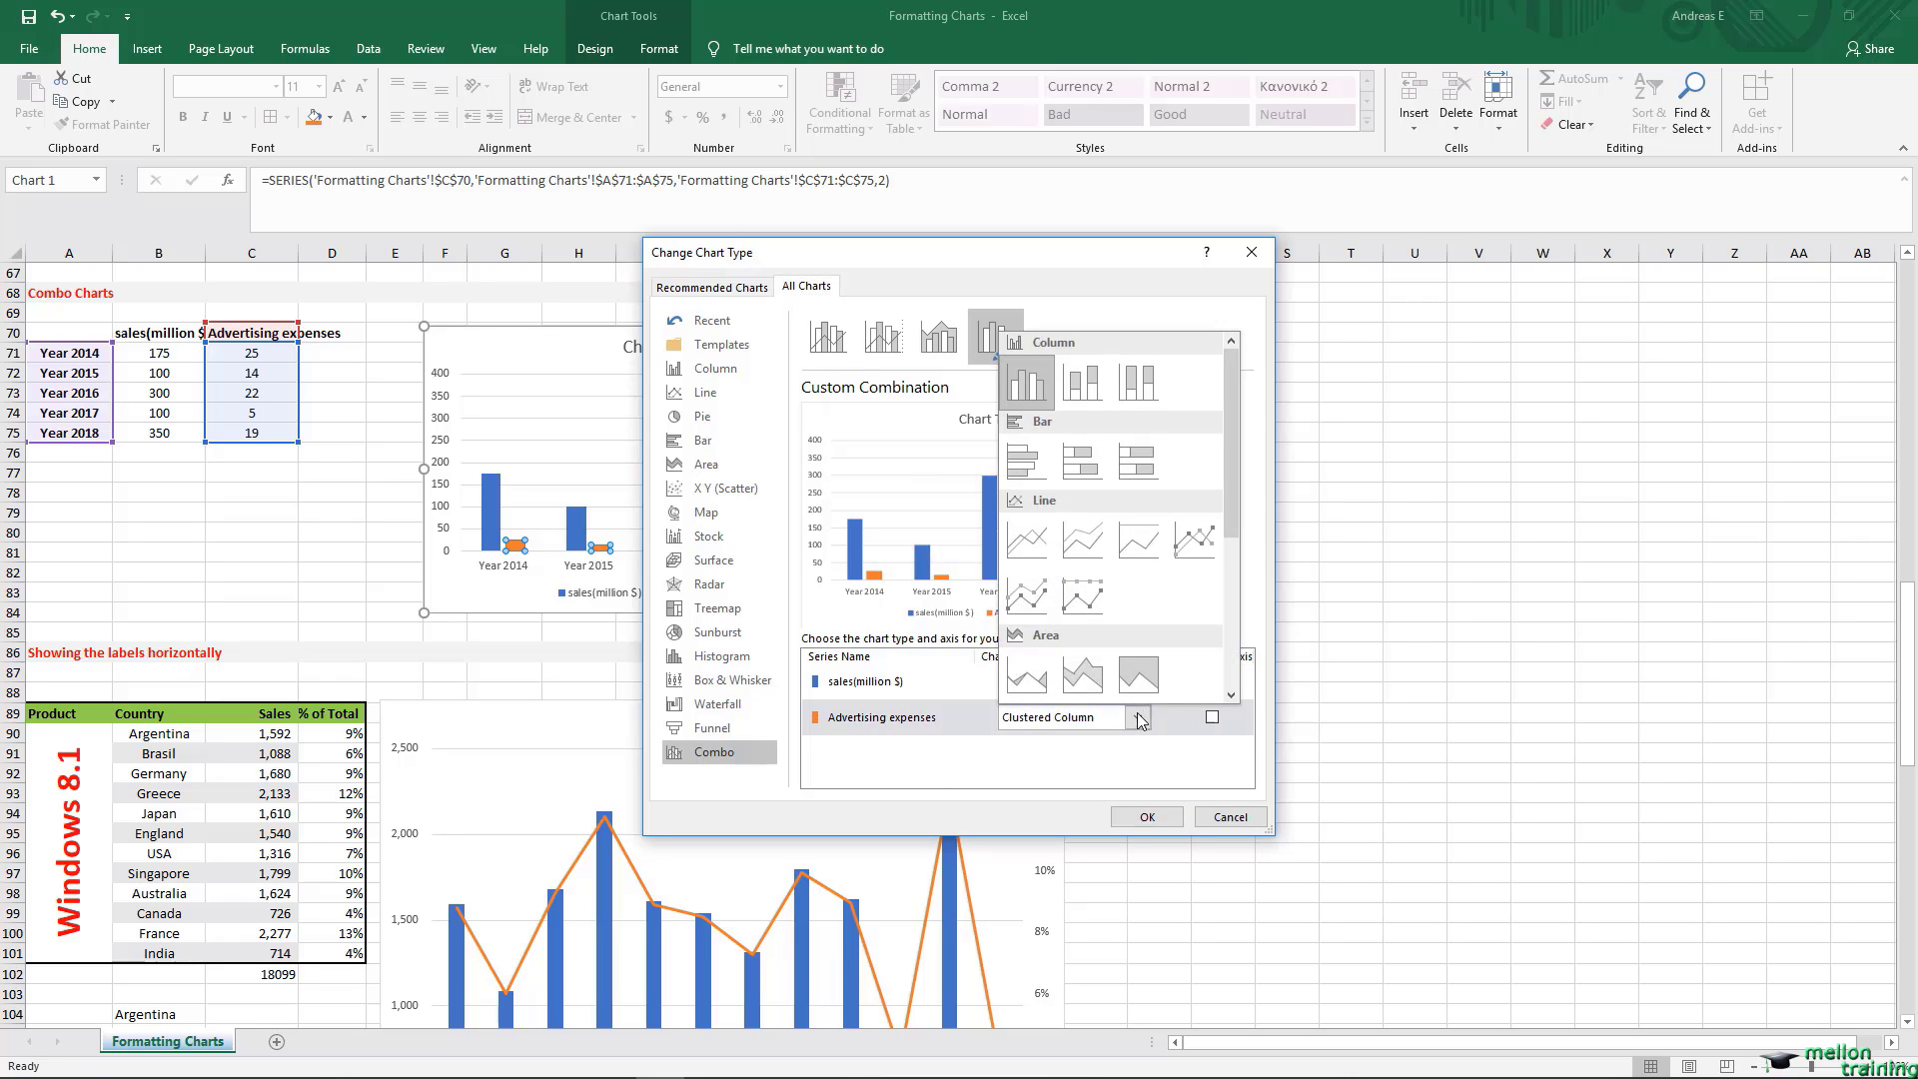
click(1039, 551)
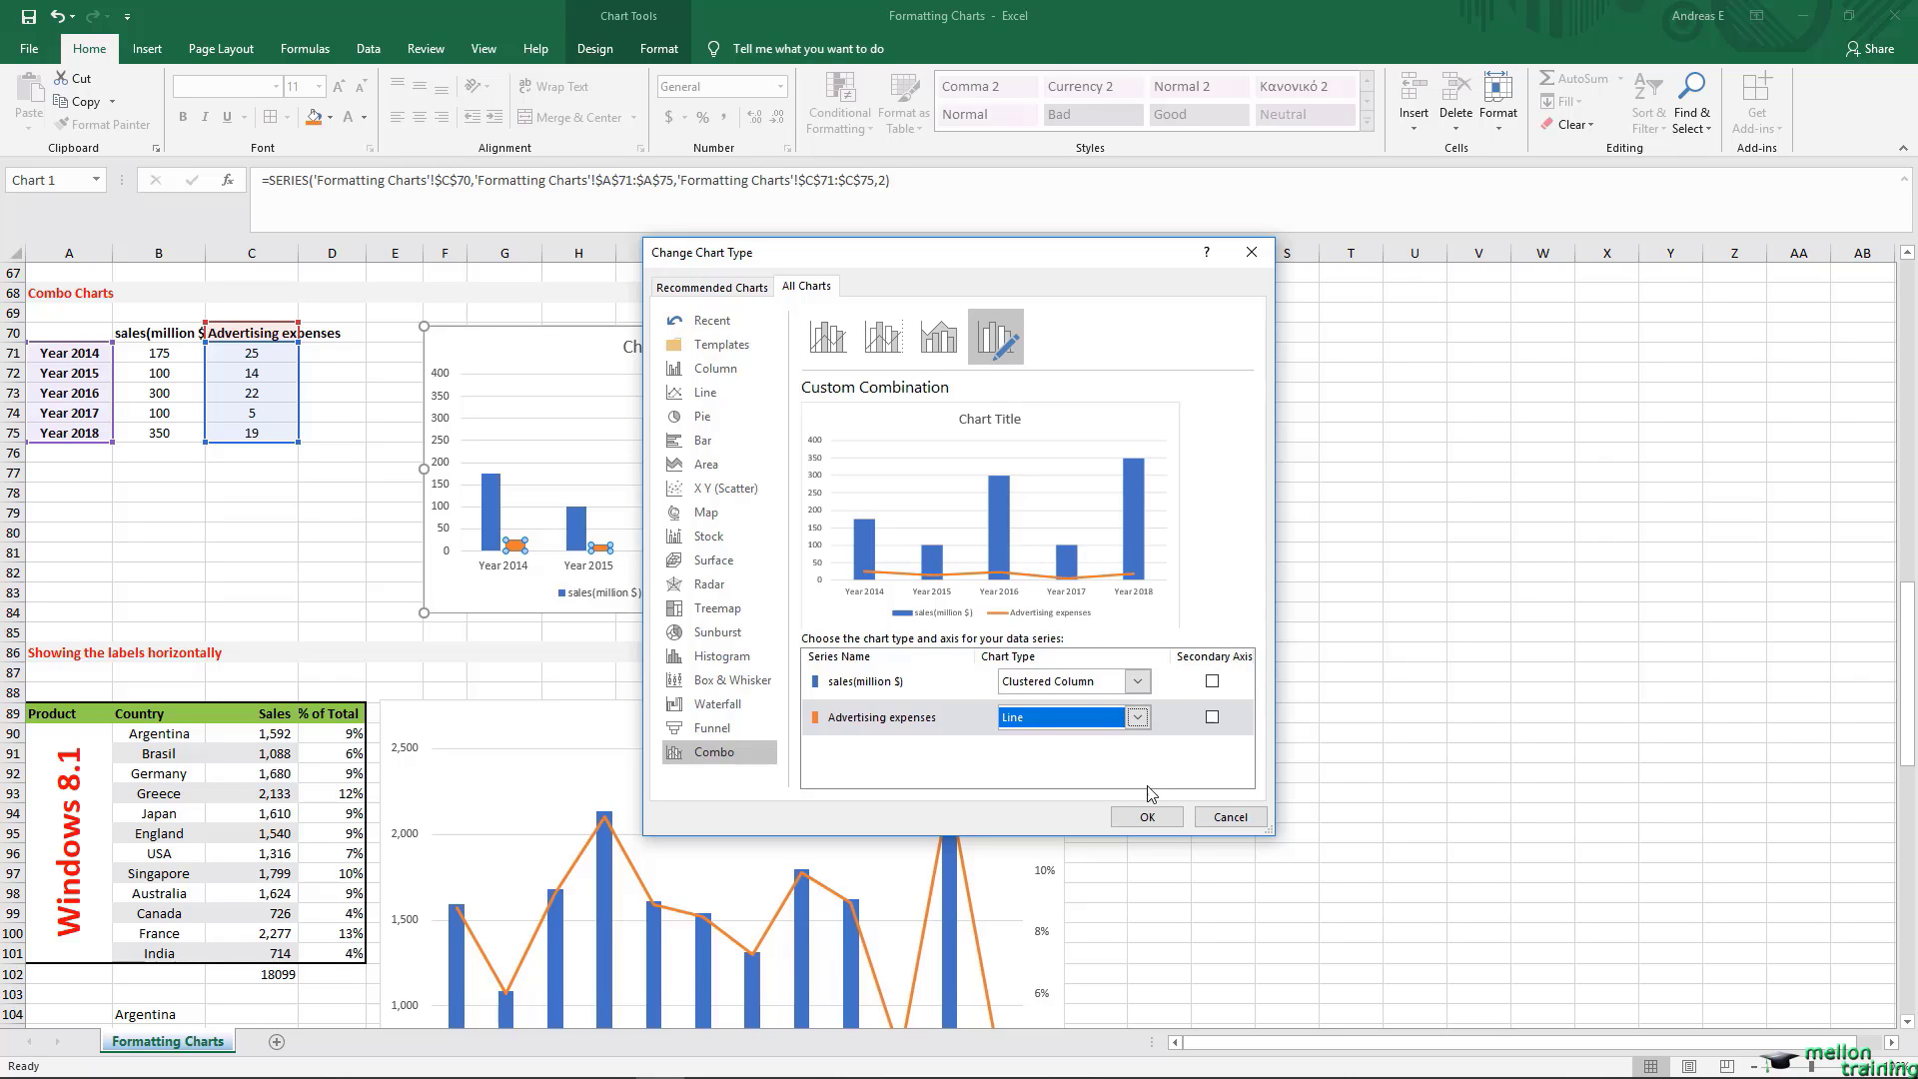
click(1212, 717)
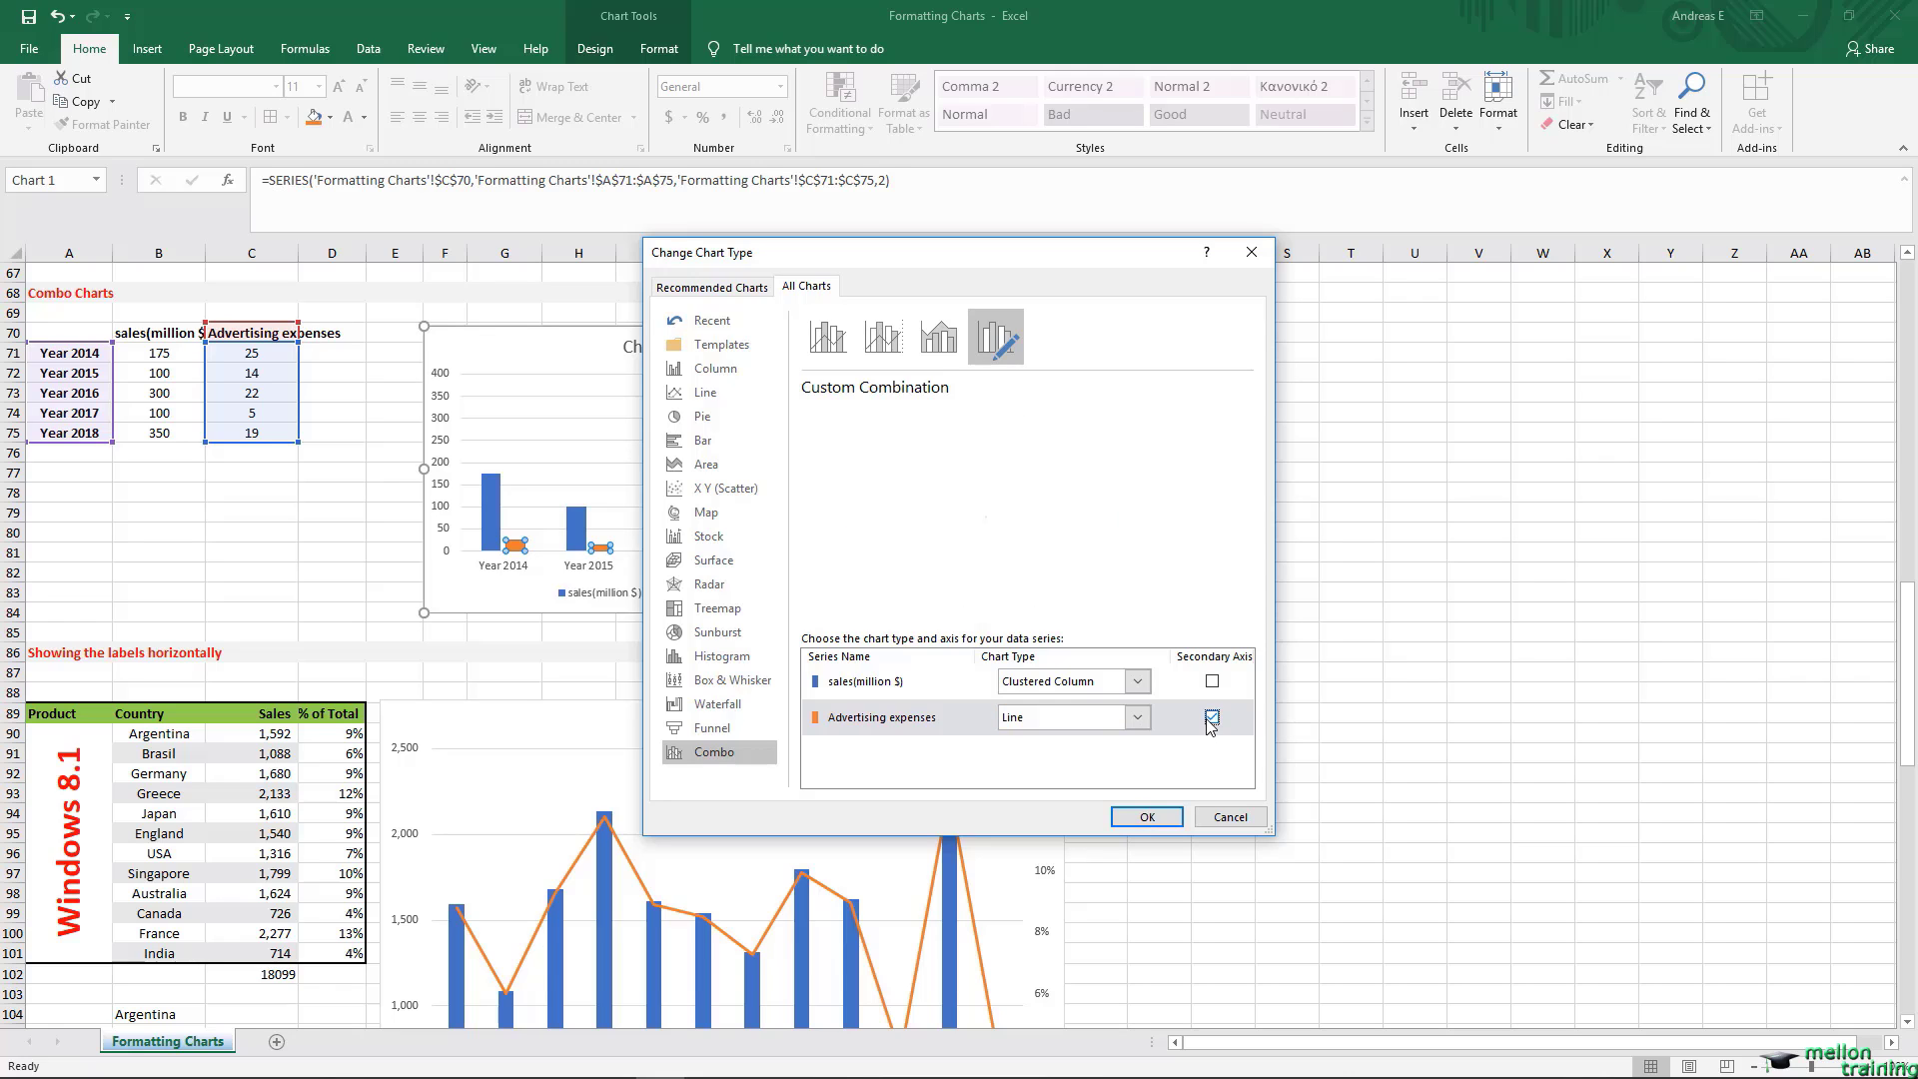
click(1212, 719)
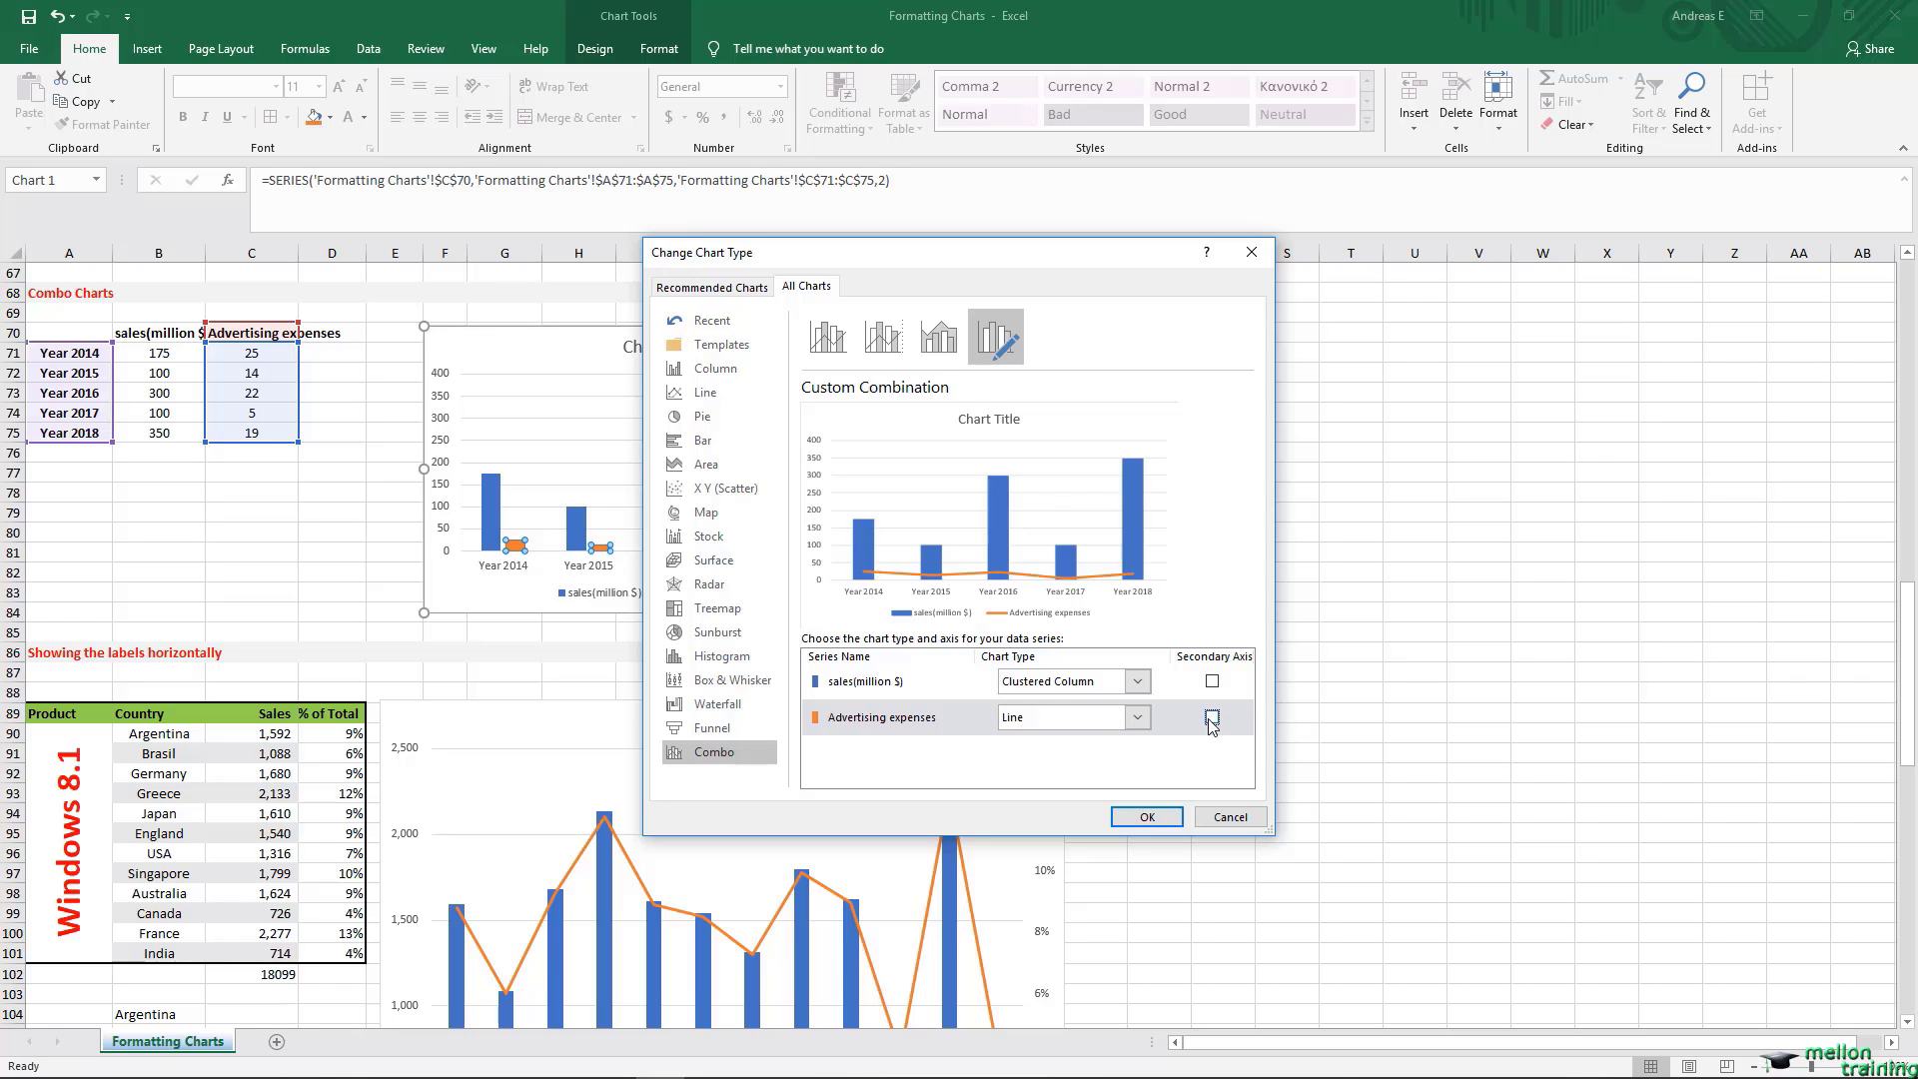
click(1147, 817)
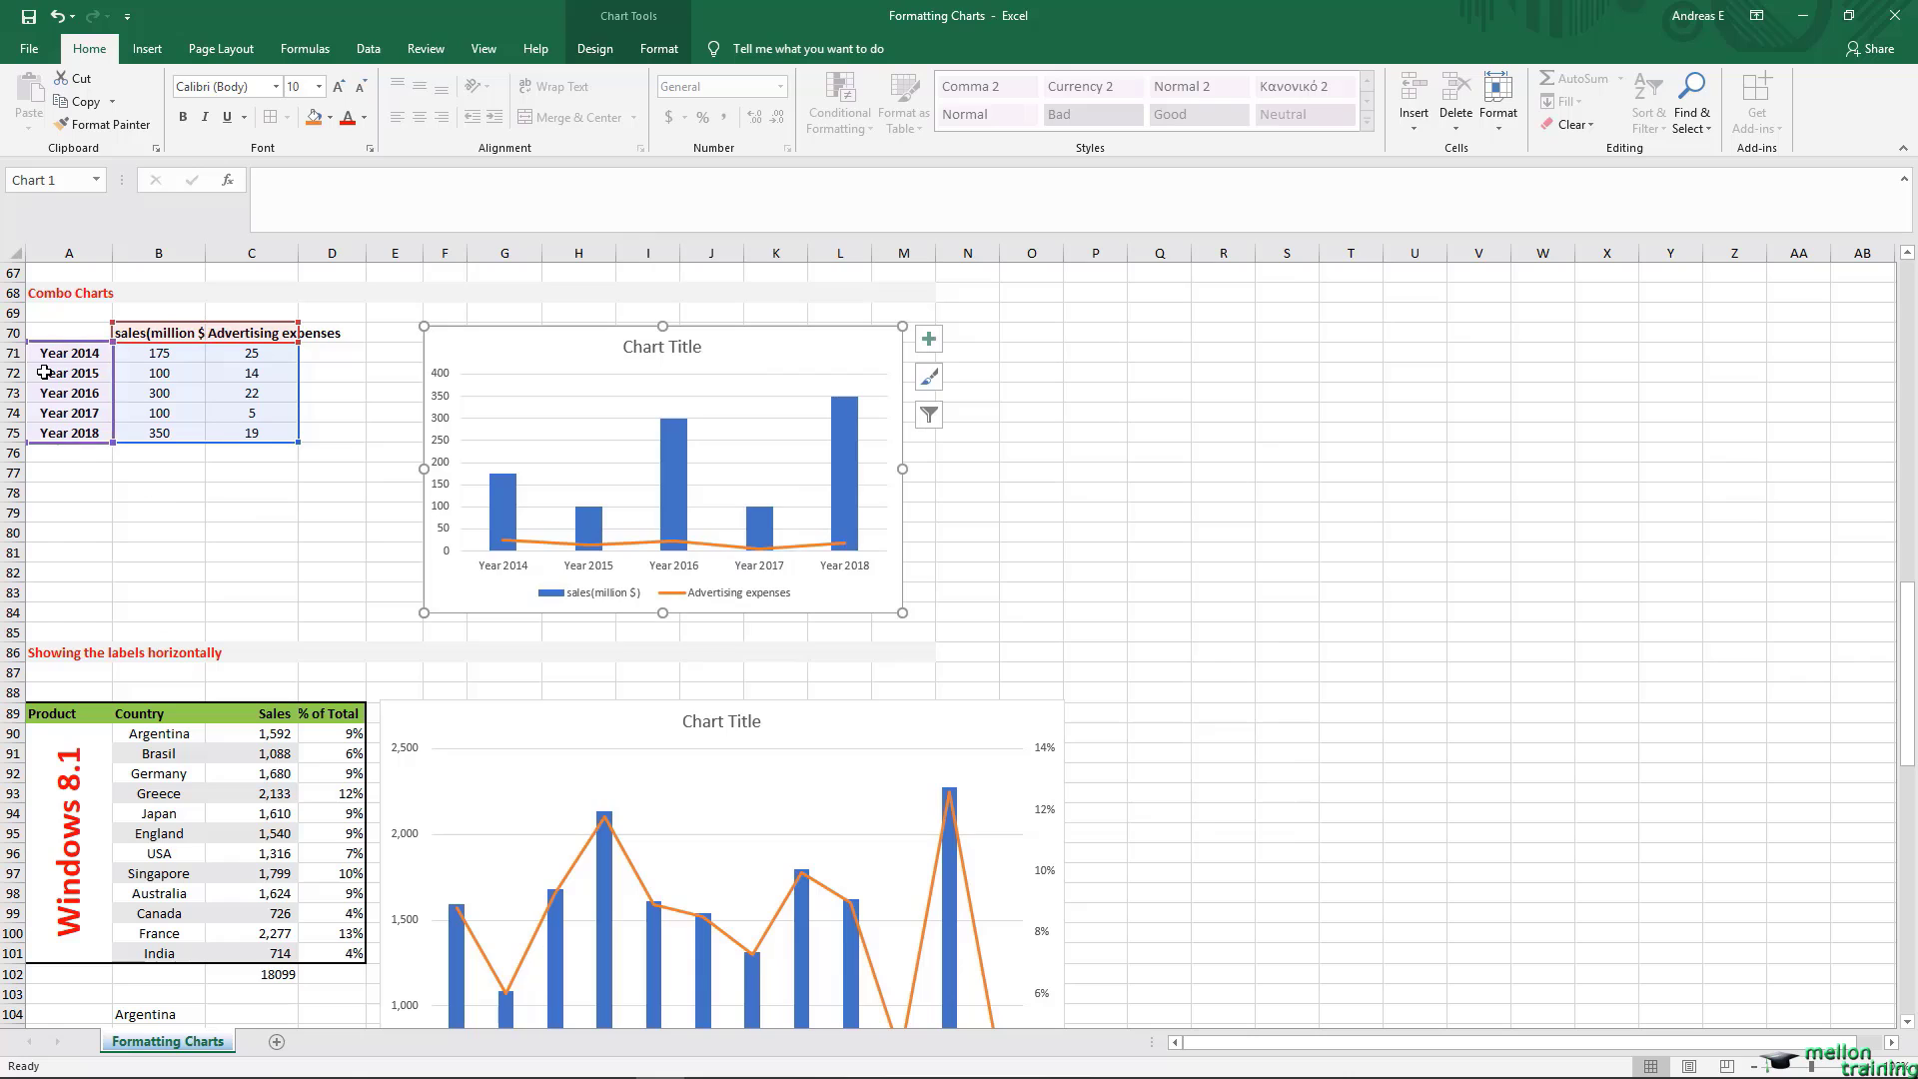
click(67, 315)
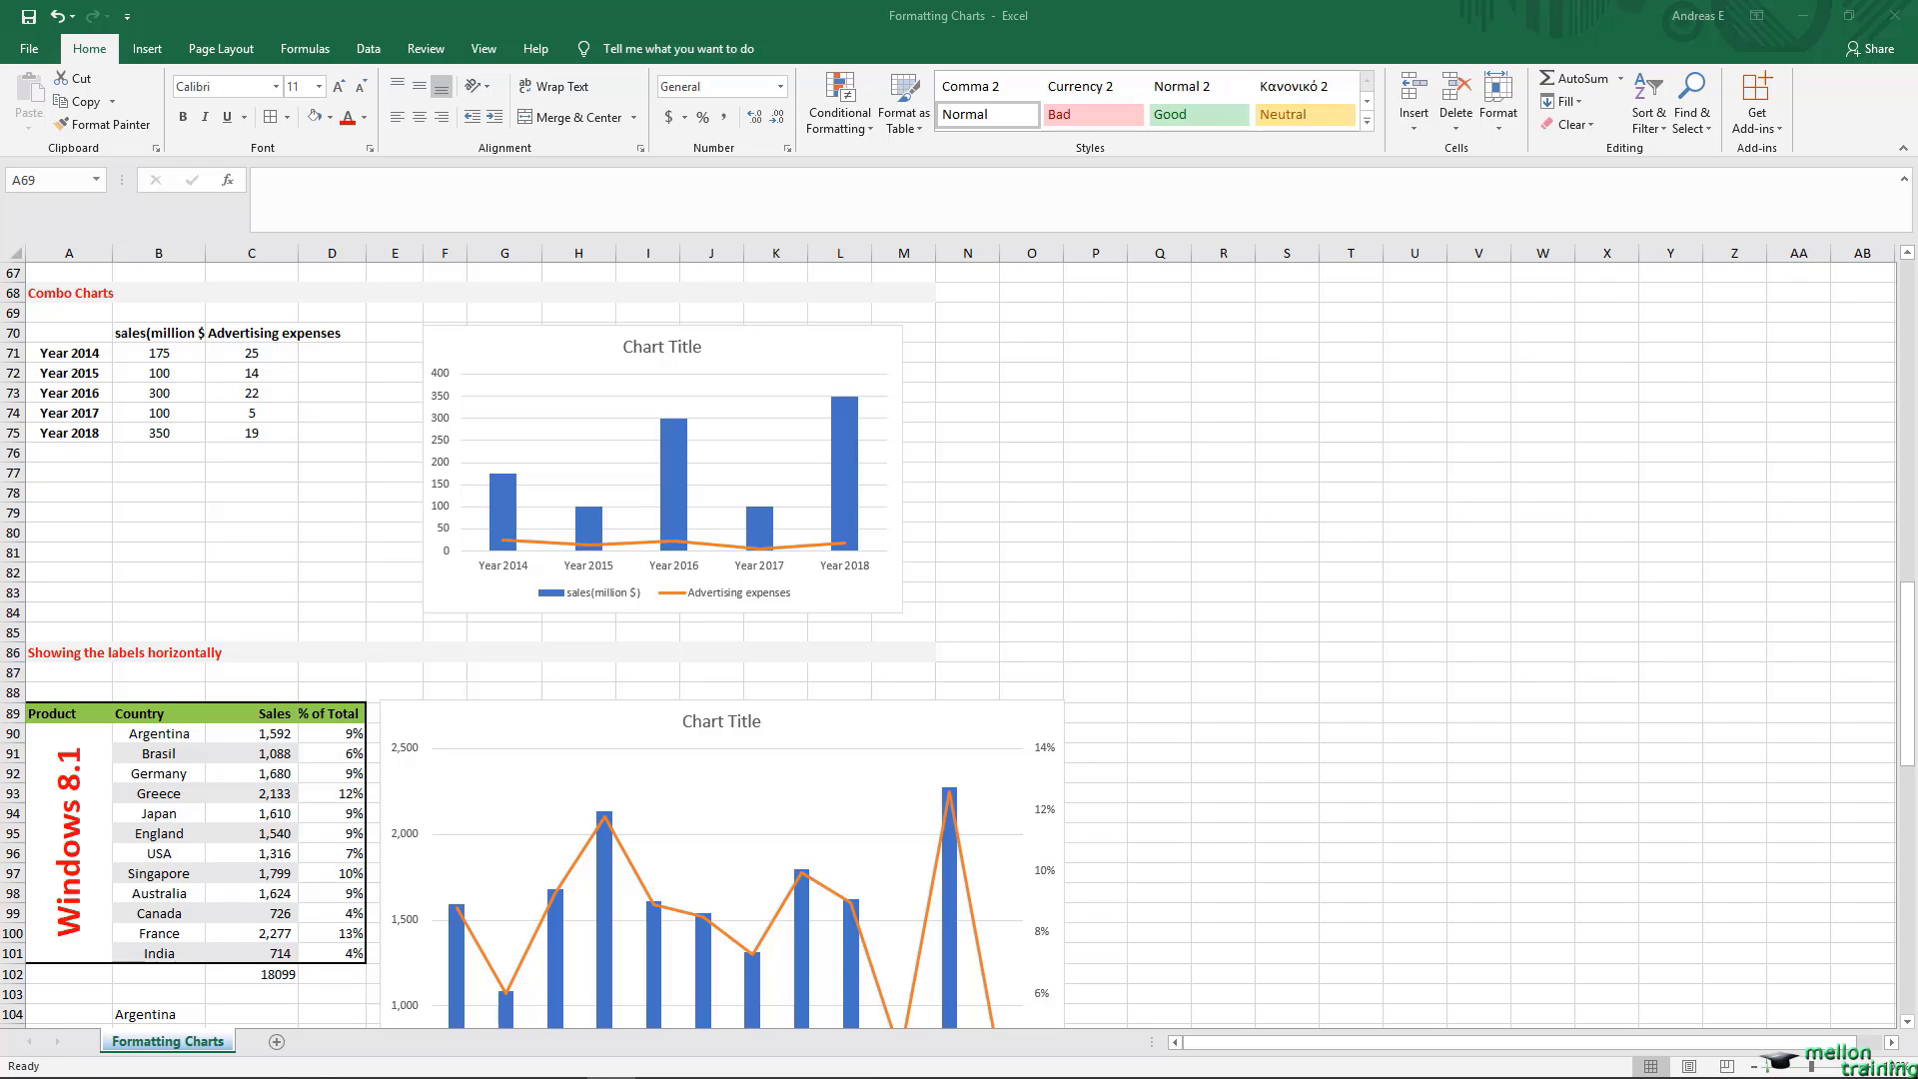
click(66, 313)
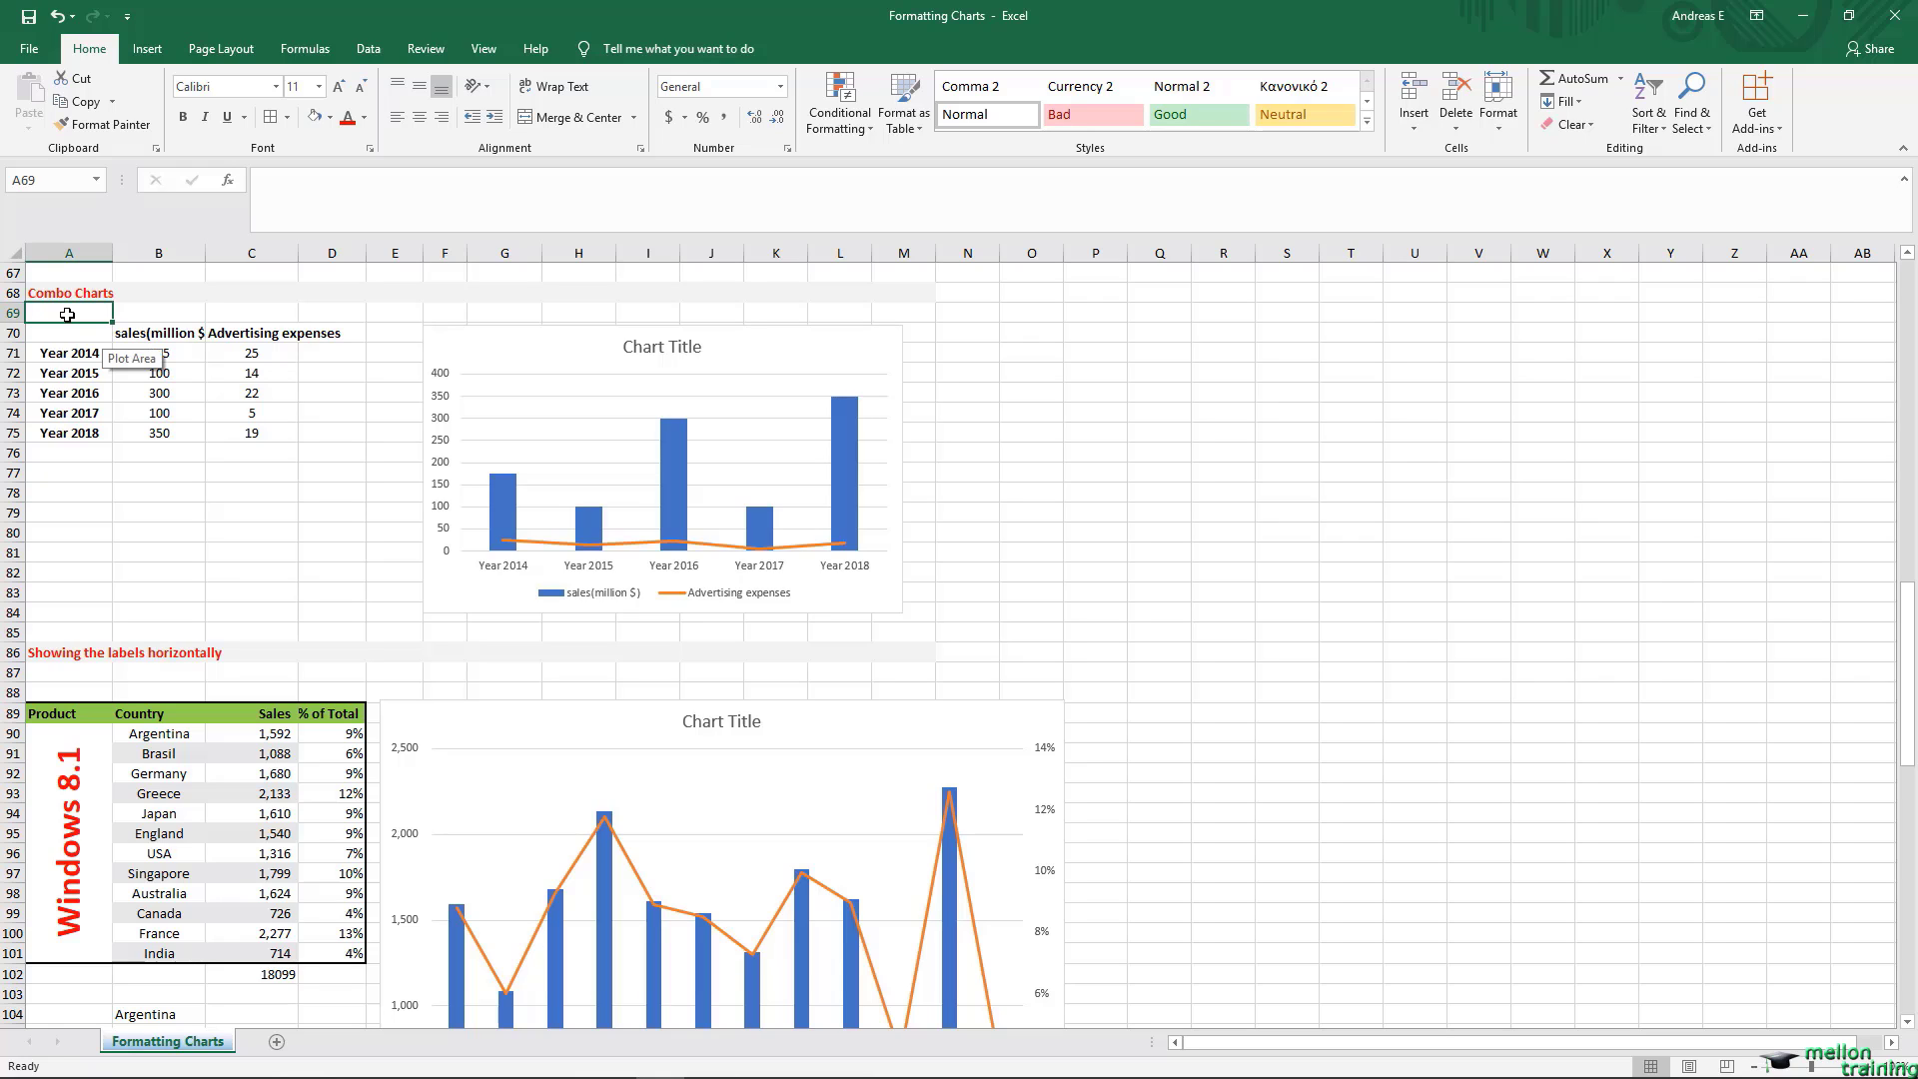
Step: Set the major unit to 100 on the vertical axis of the Combo Charts chart and close the axis formatting options
click(502, 403)
click(503, 404)
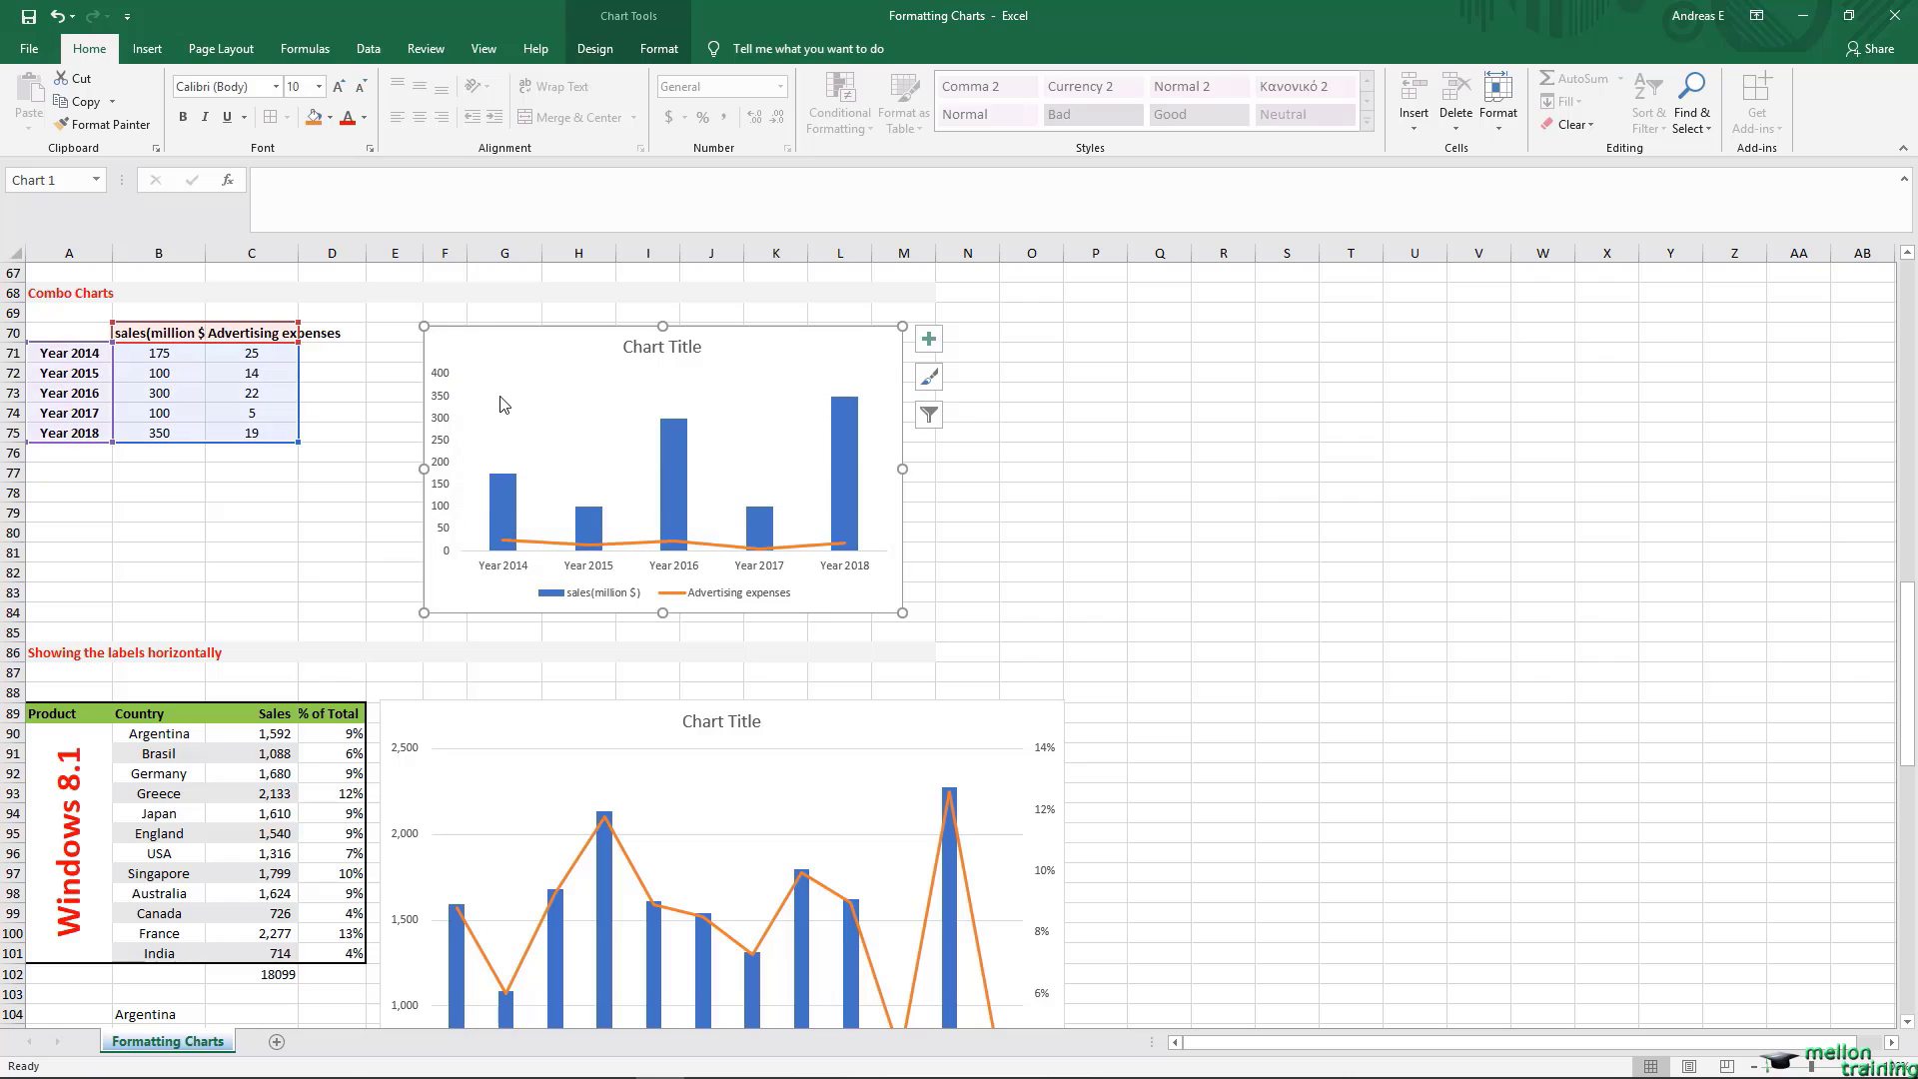
click(440, 450)
double_click(439, 449)
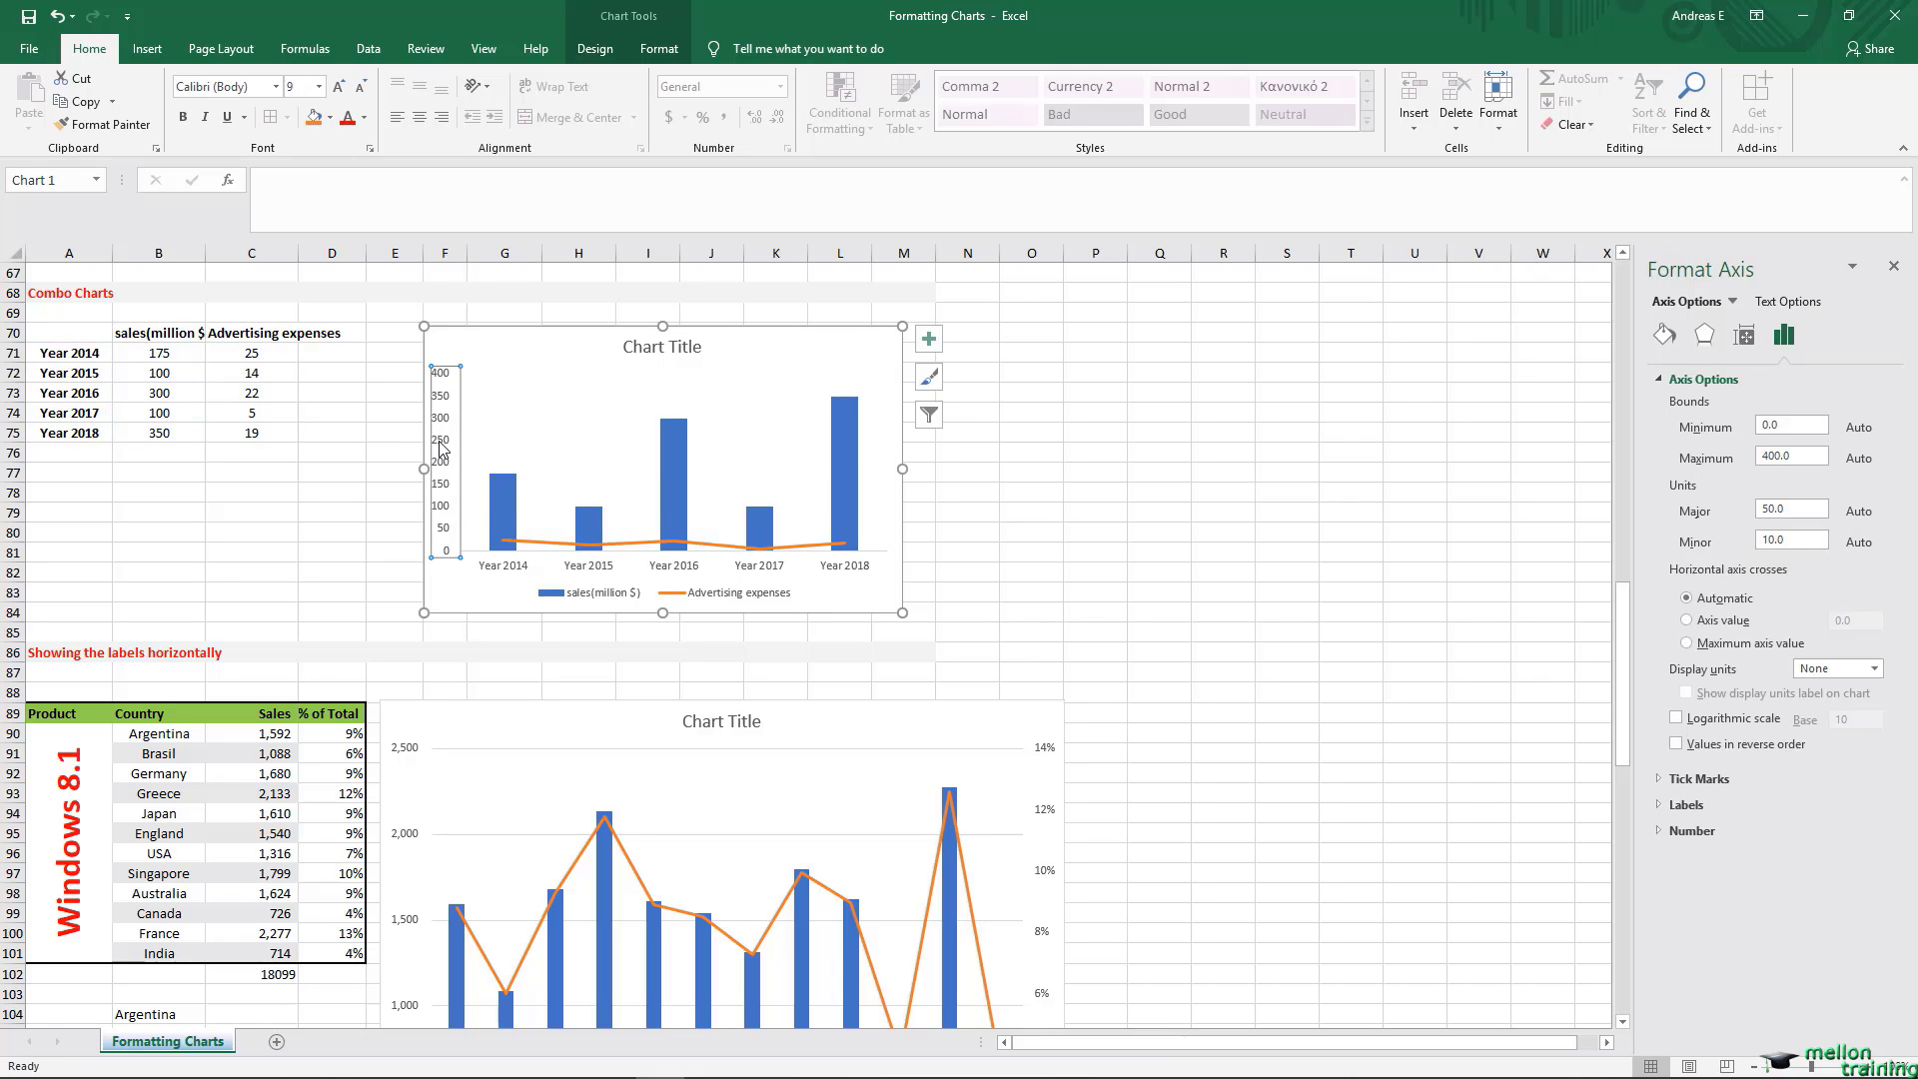
click(1800, 509)
drag(1800, 509, 1765, 510)
text(100)
key(Tab)
click(1894, 270)
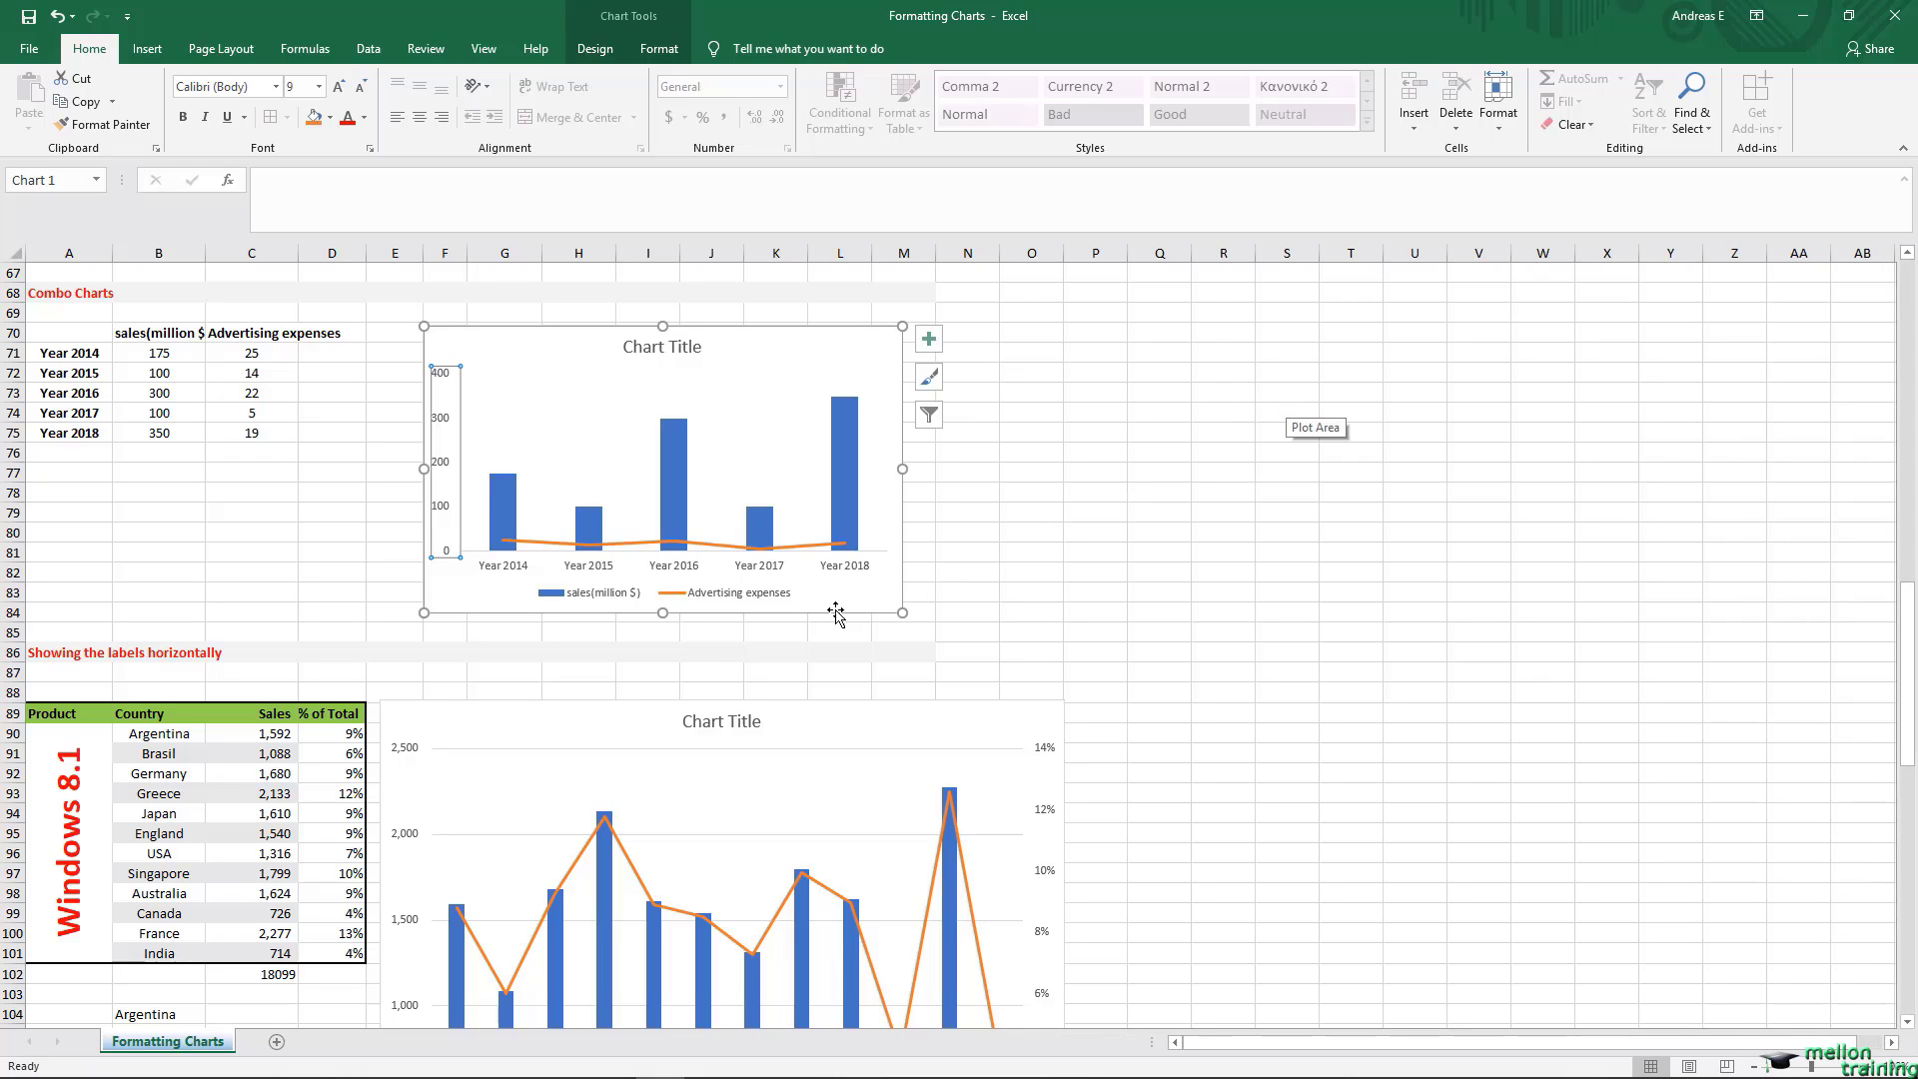
Step: Delete the legend from the Combo Charts chart
click(739, 597)
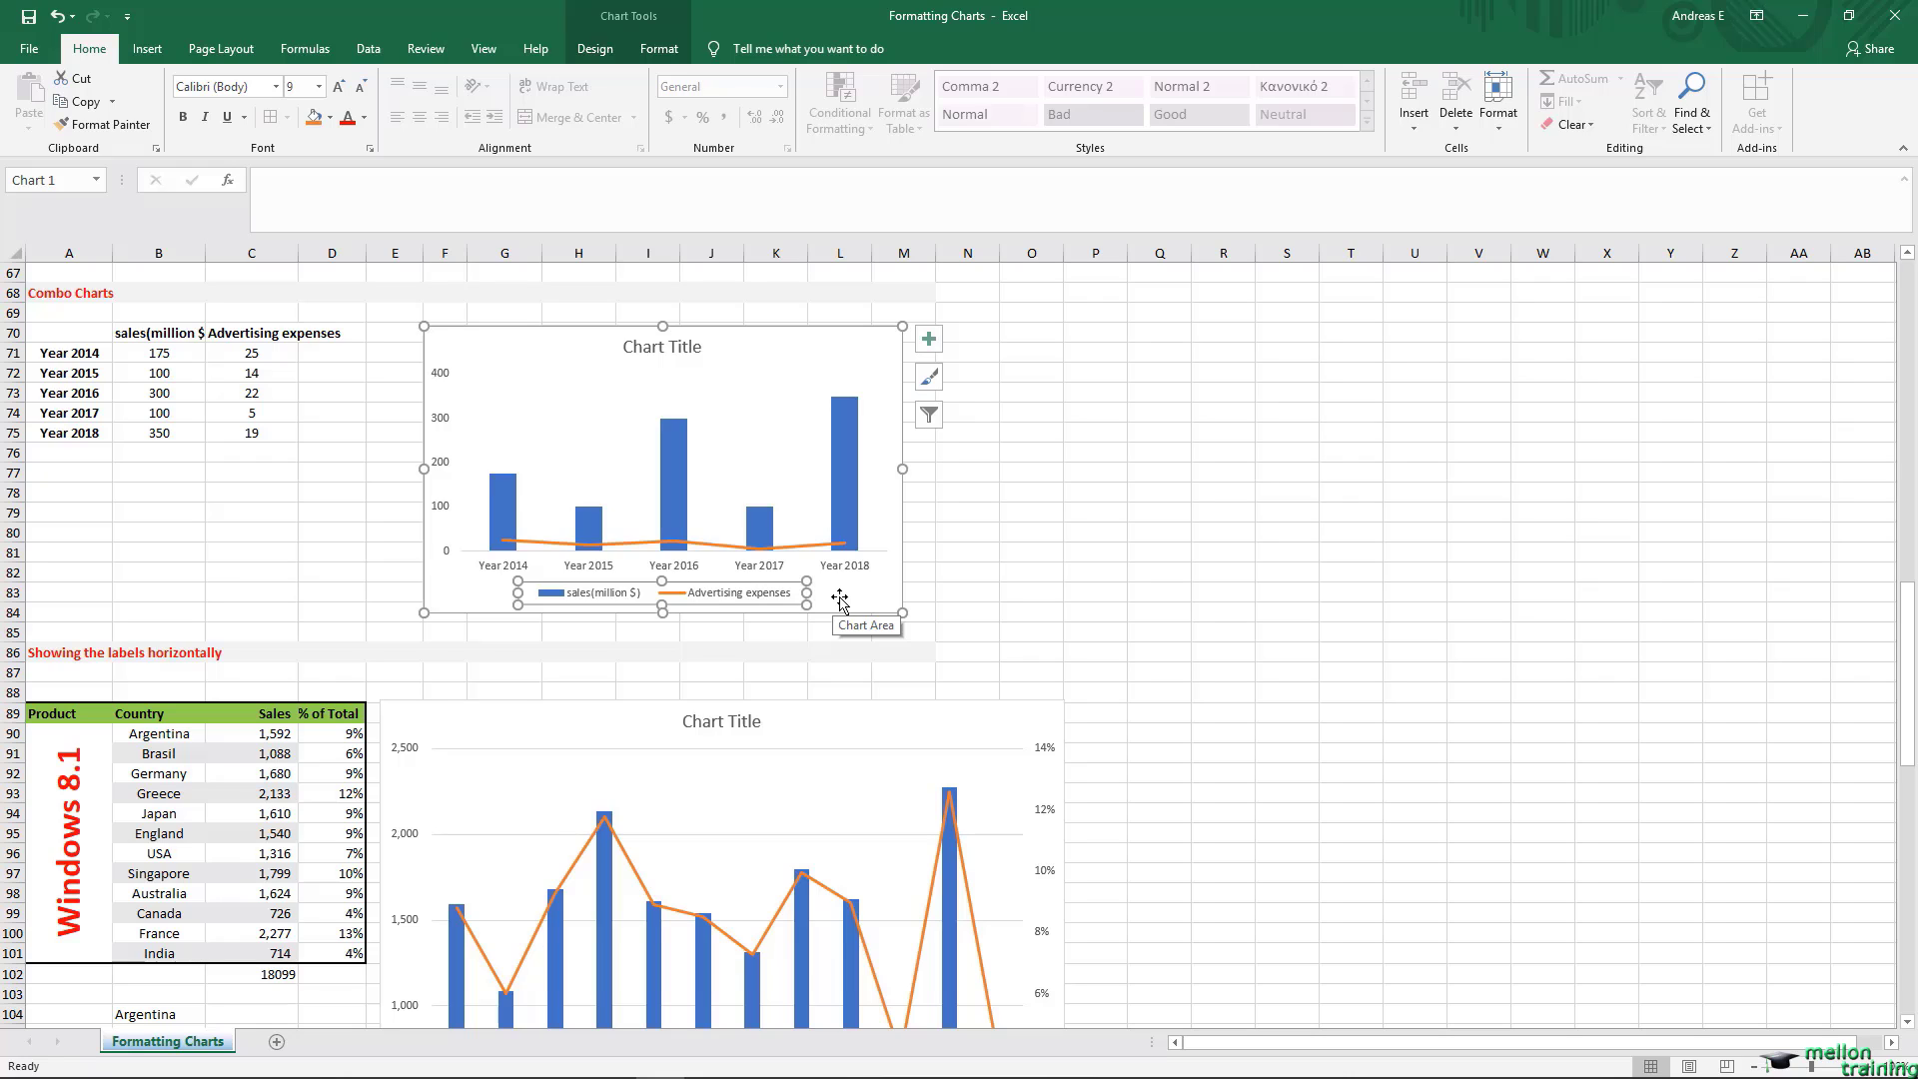
key(Delete)
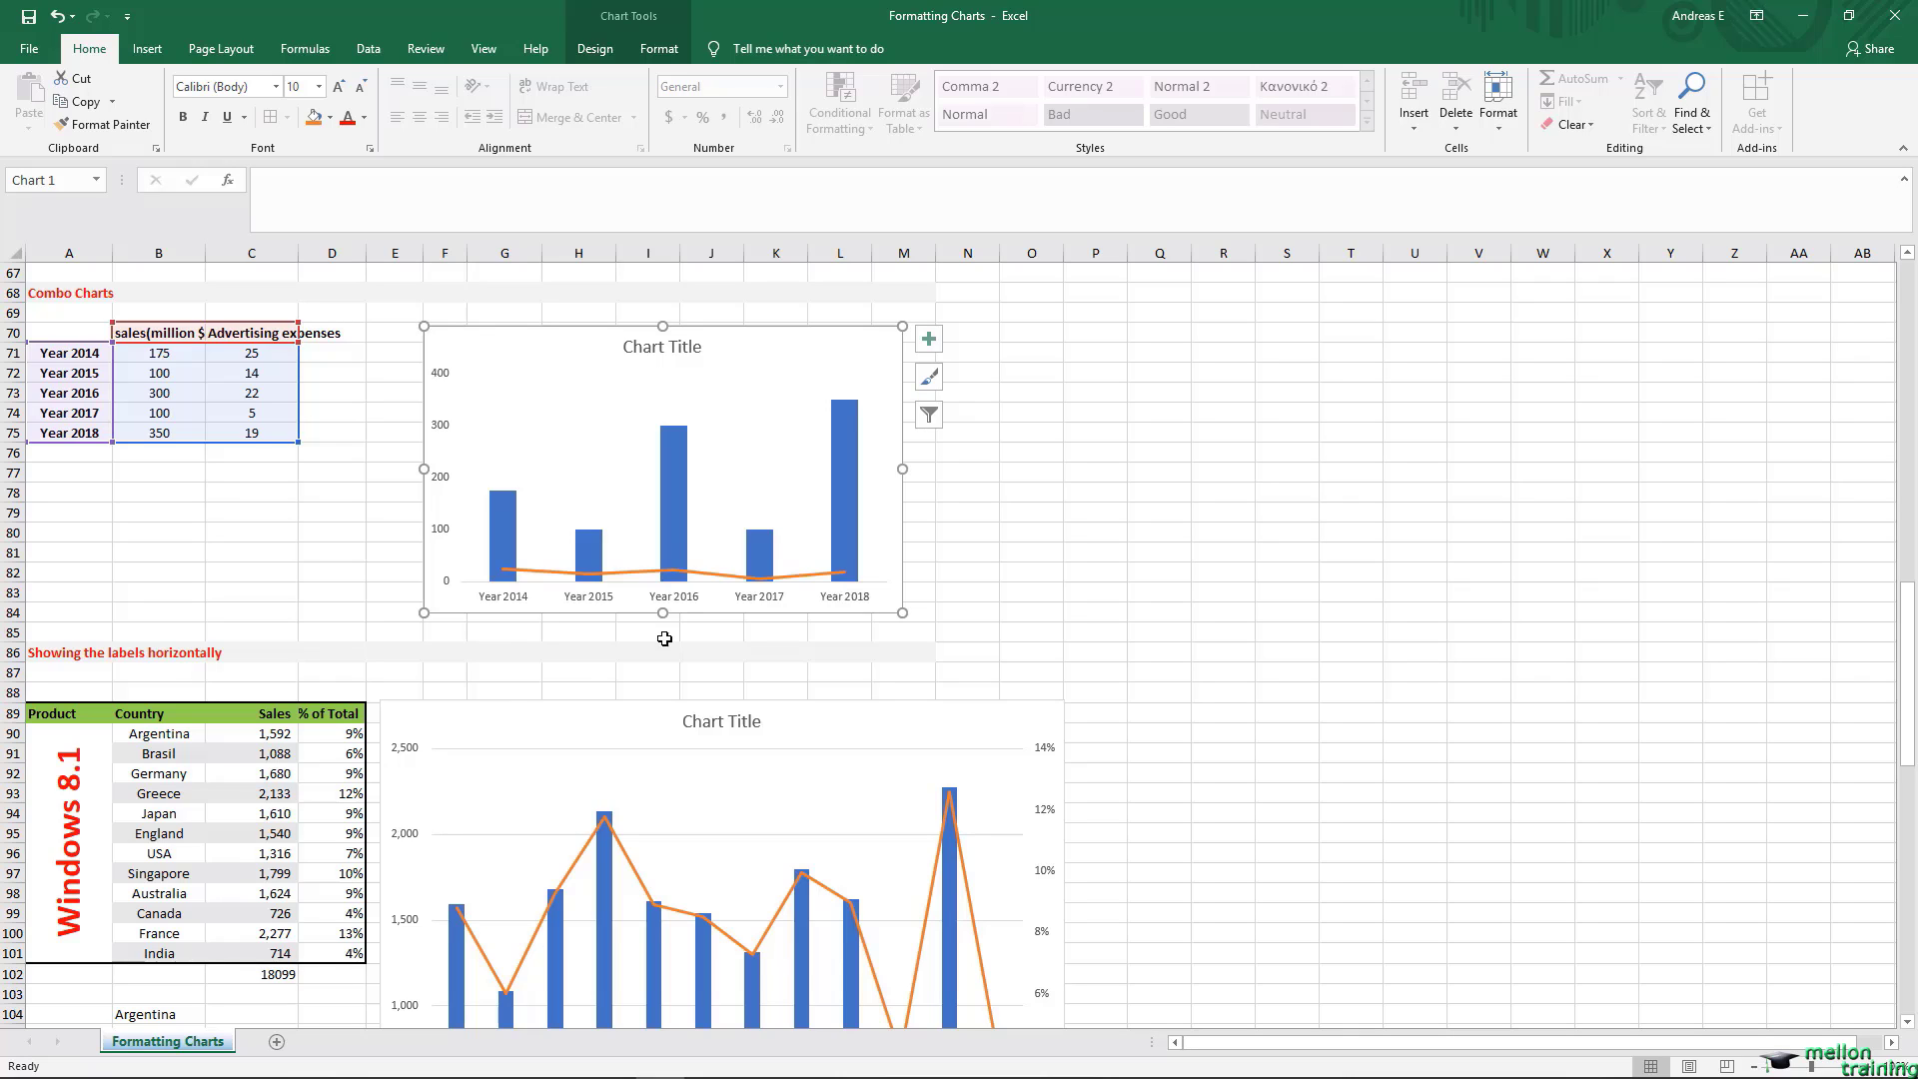
click(52, 312)
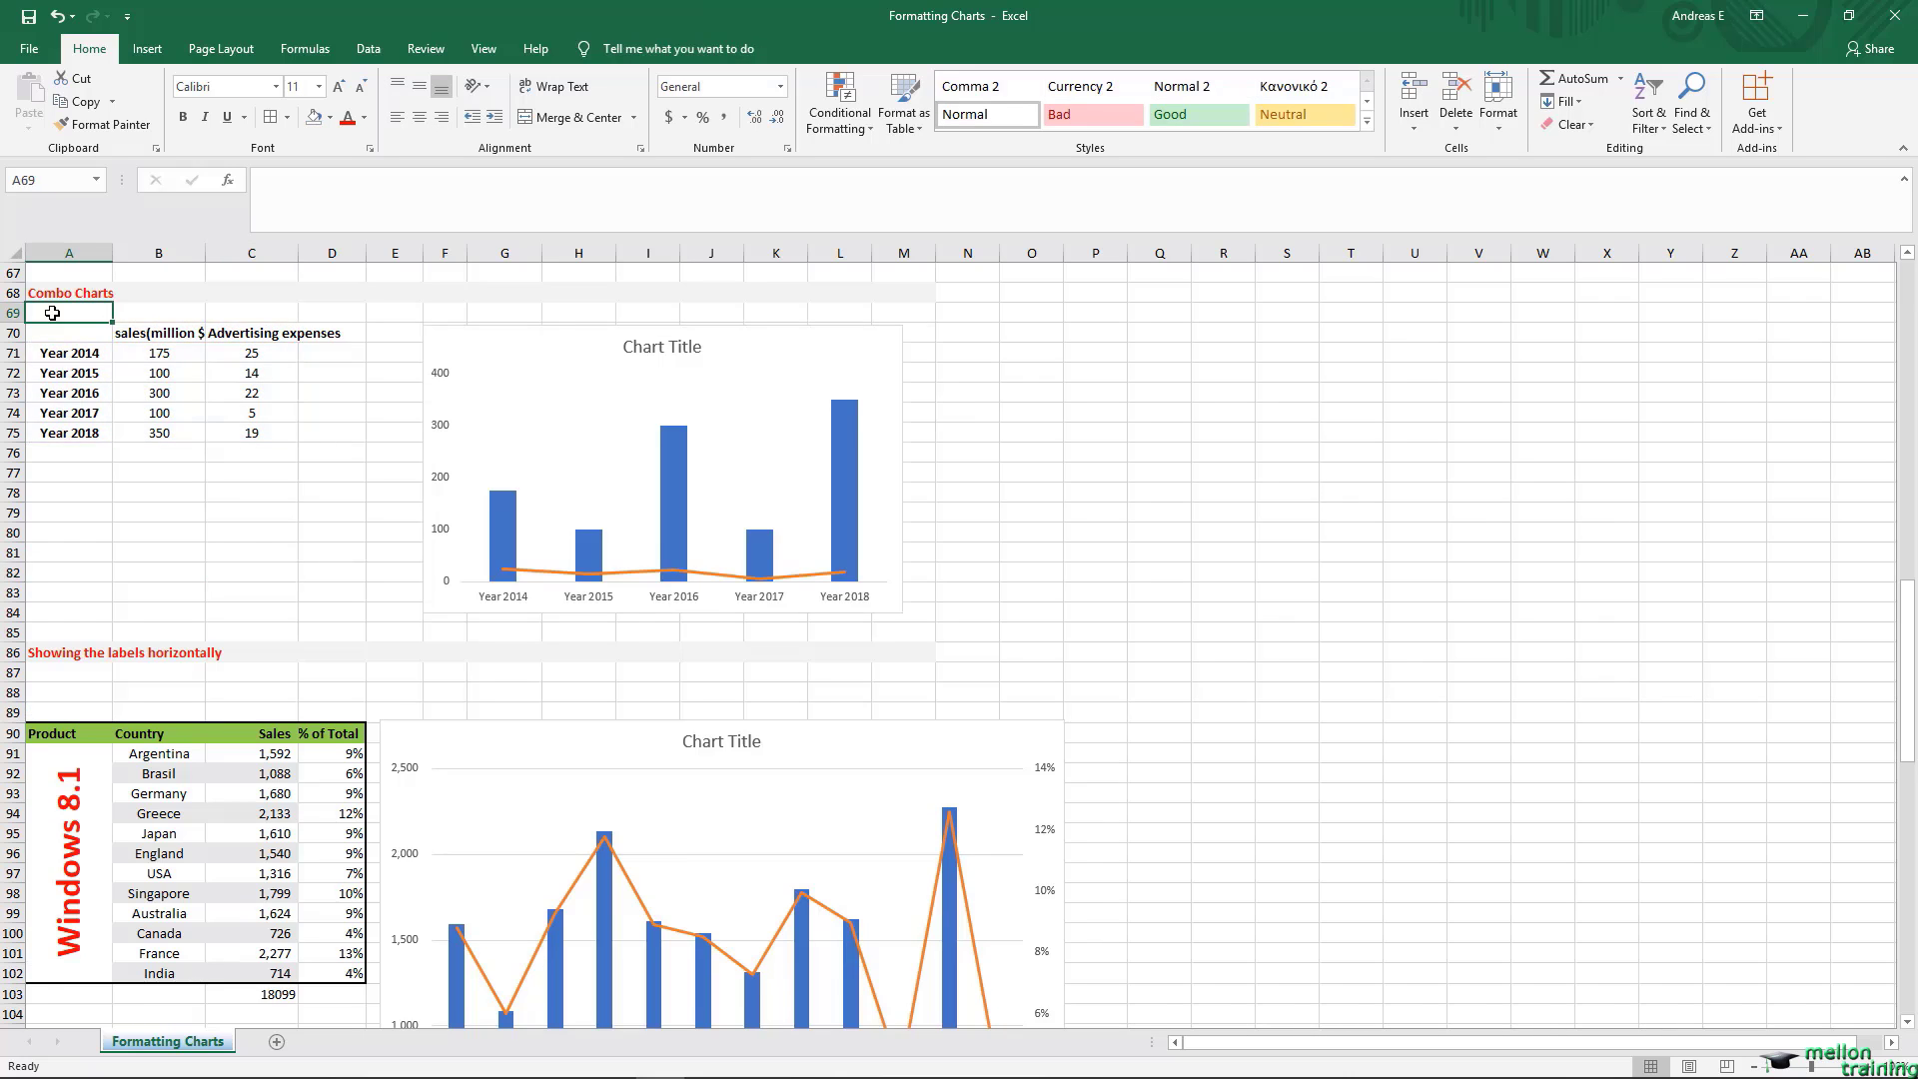
Step: Check the label formulas in B105:B107, and fill the B105:B106 pair (=B91 and =CHAR(10)&B92) down through B116
scroll(52, 312, down, 6)
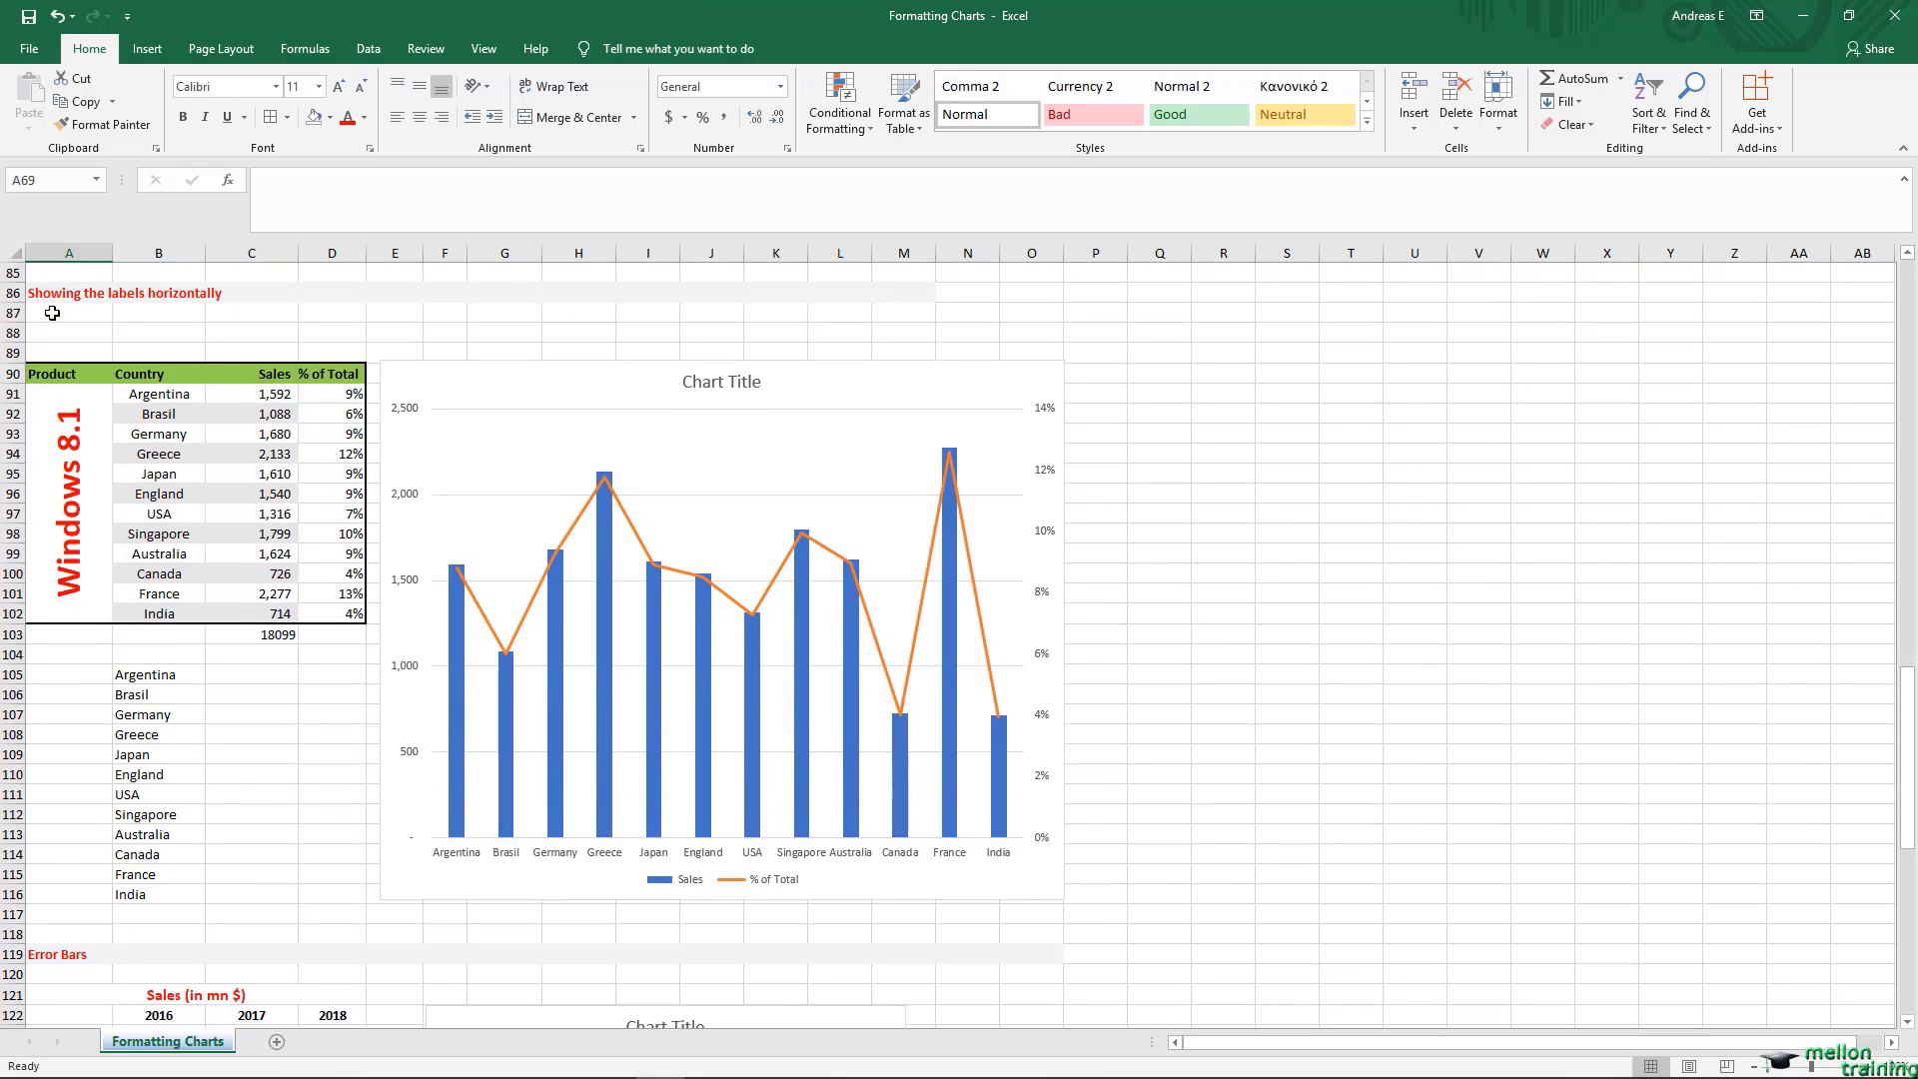
click(158, 675)
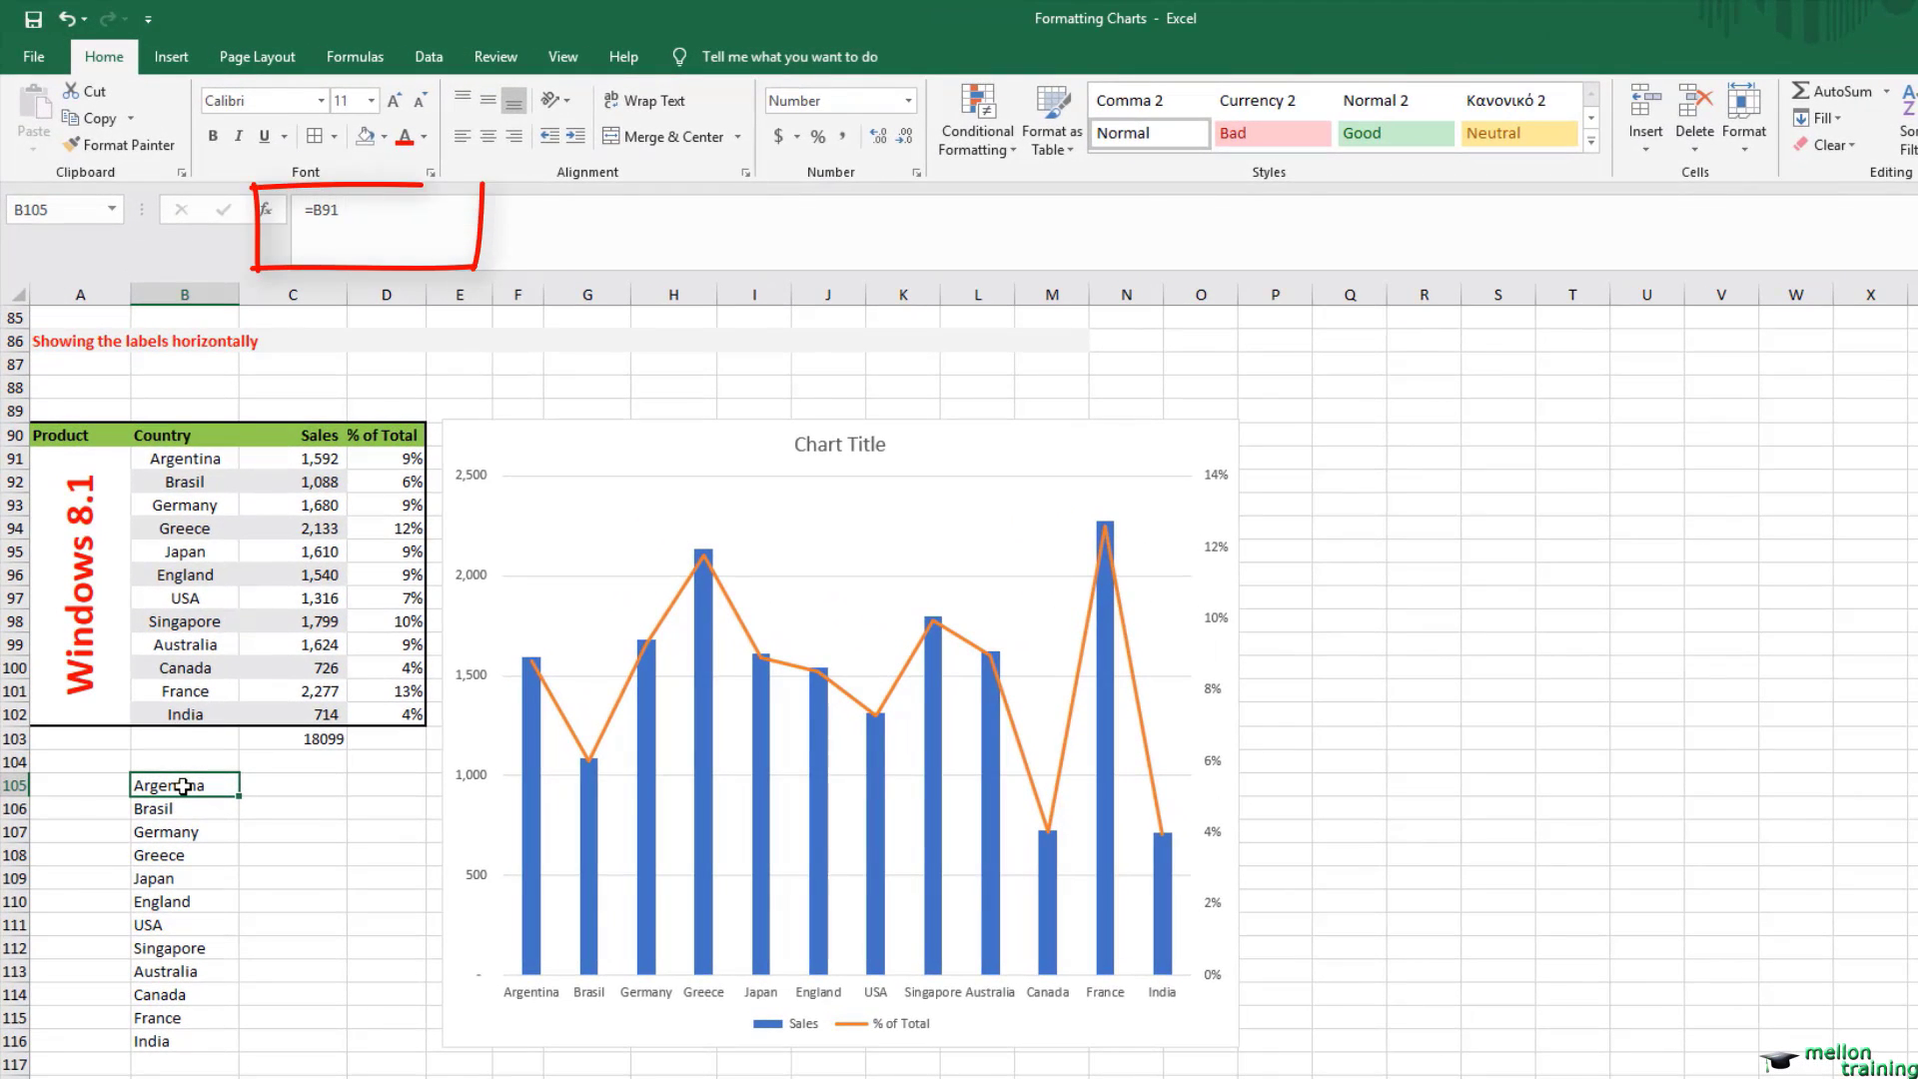
click(184, 815)
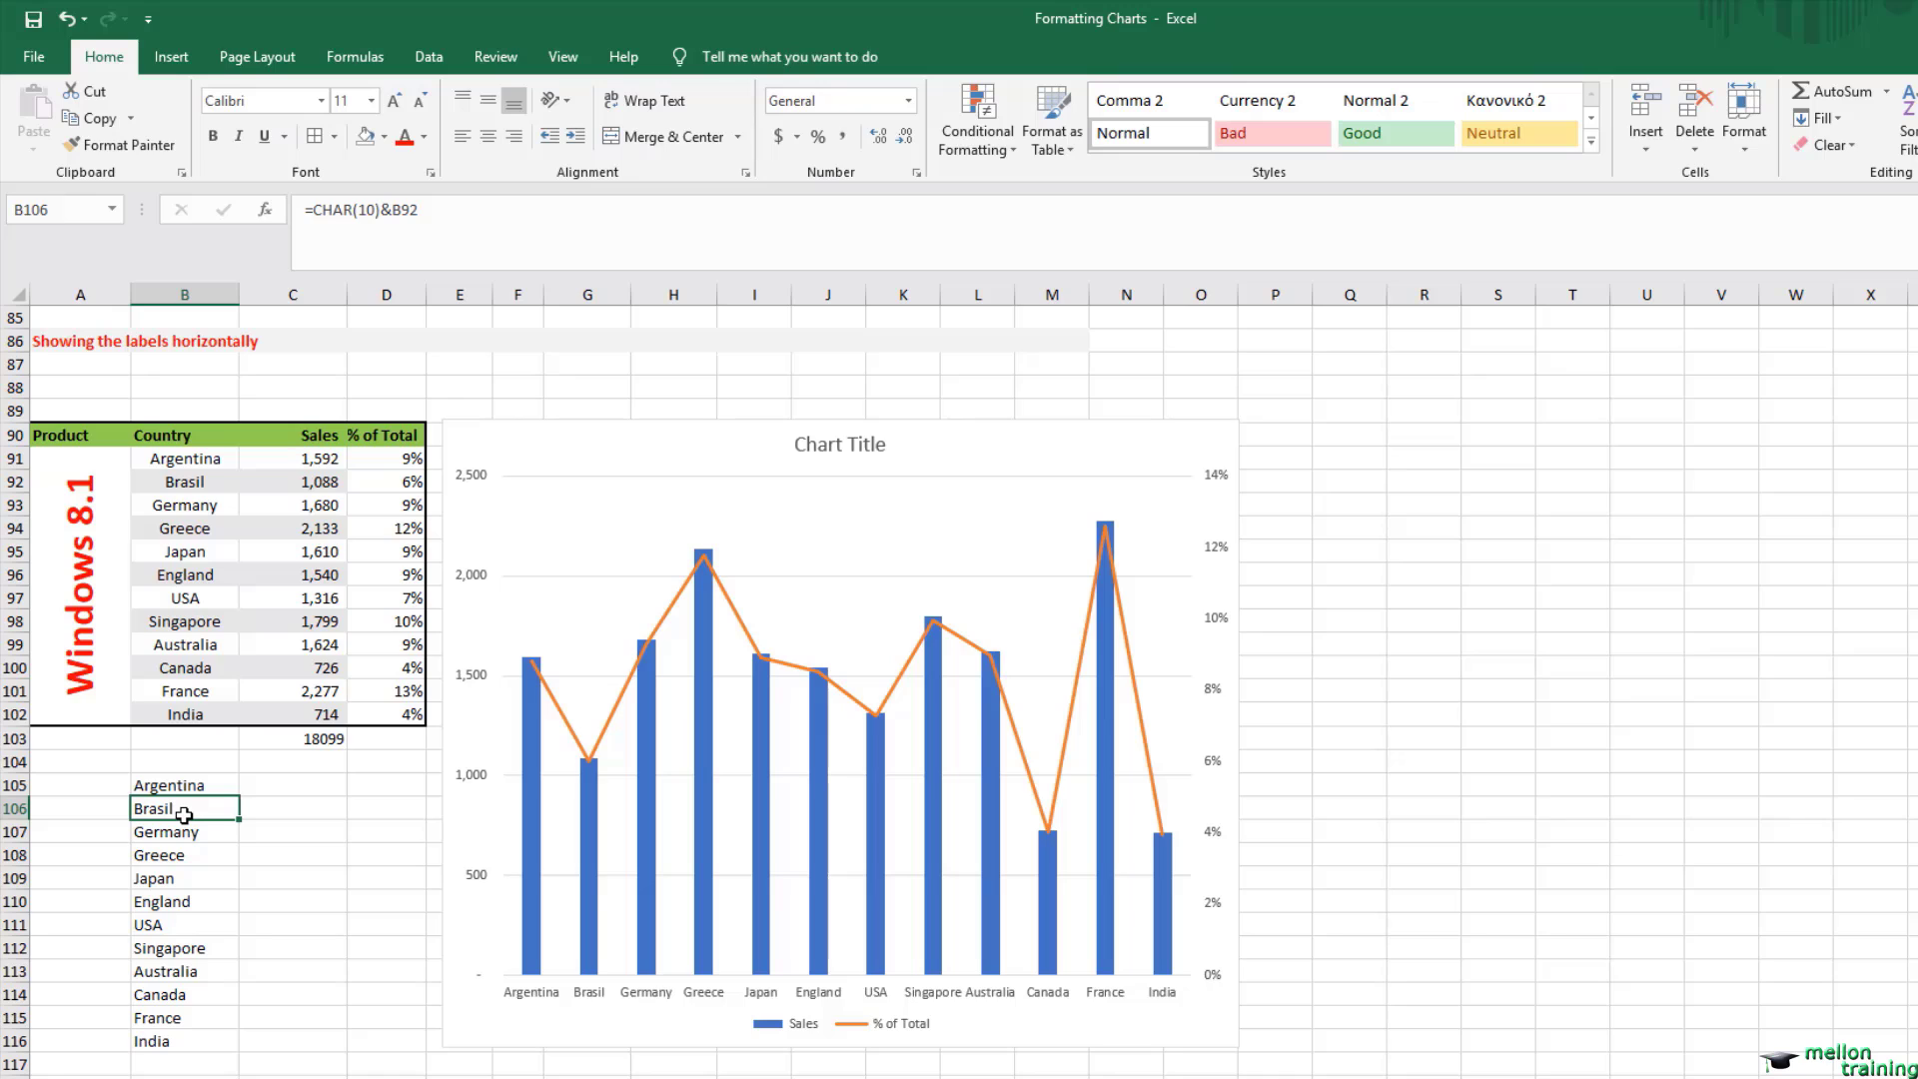
click(177, 837)
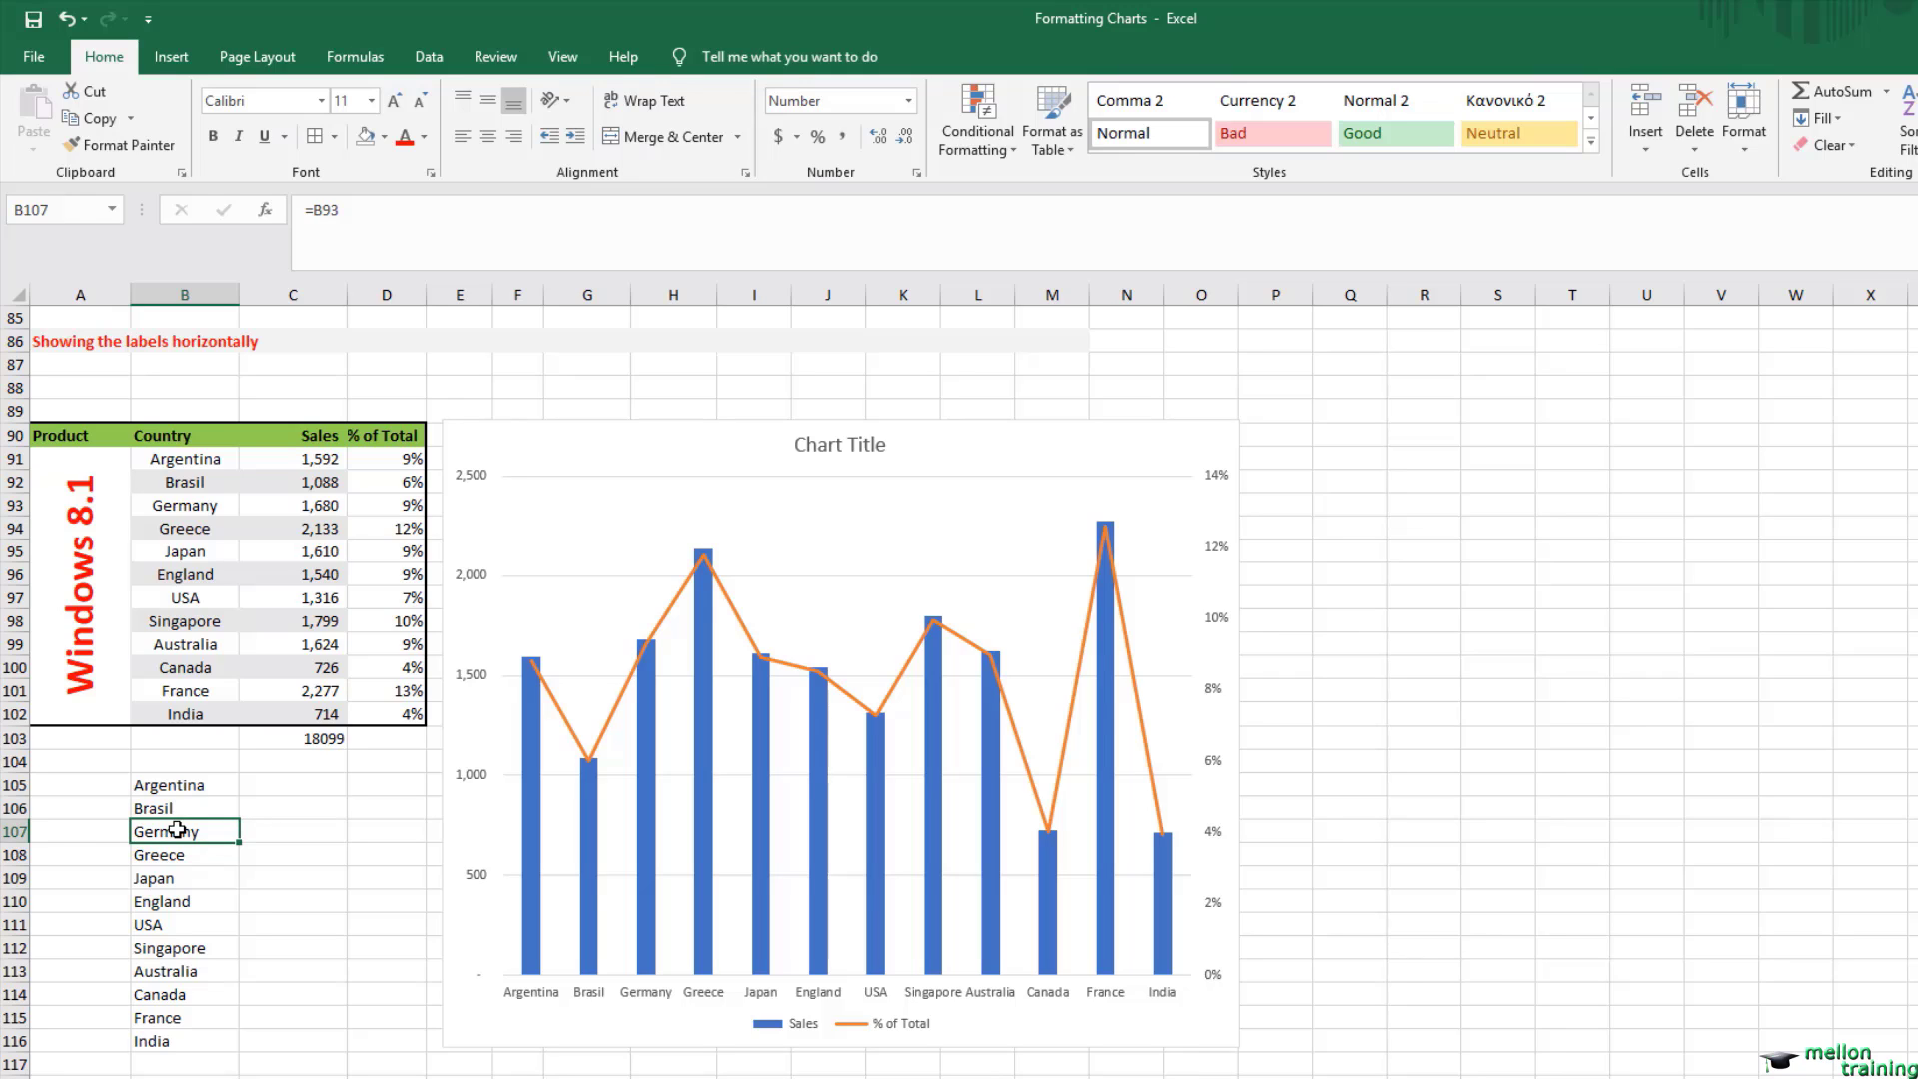
drag(180, 785, 236, 1054)
Step: Examine the alternating formulas in the filled country labels in B105:B116
click(201, 1017)
click(198, 992)
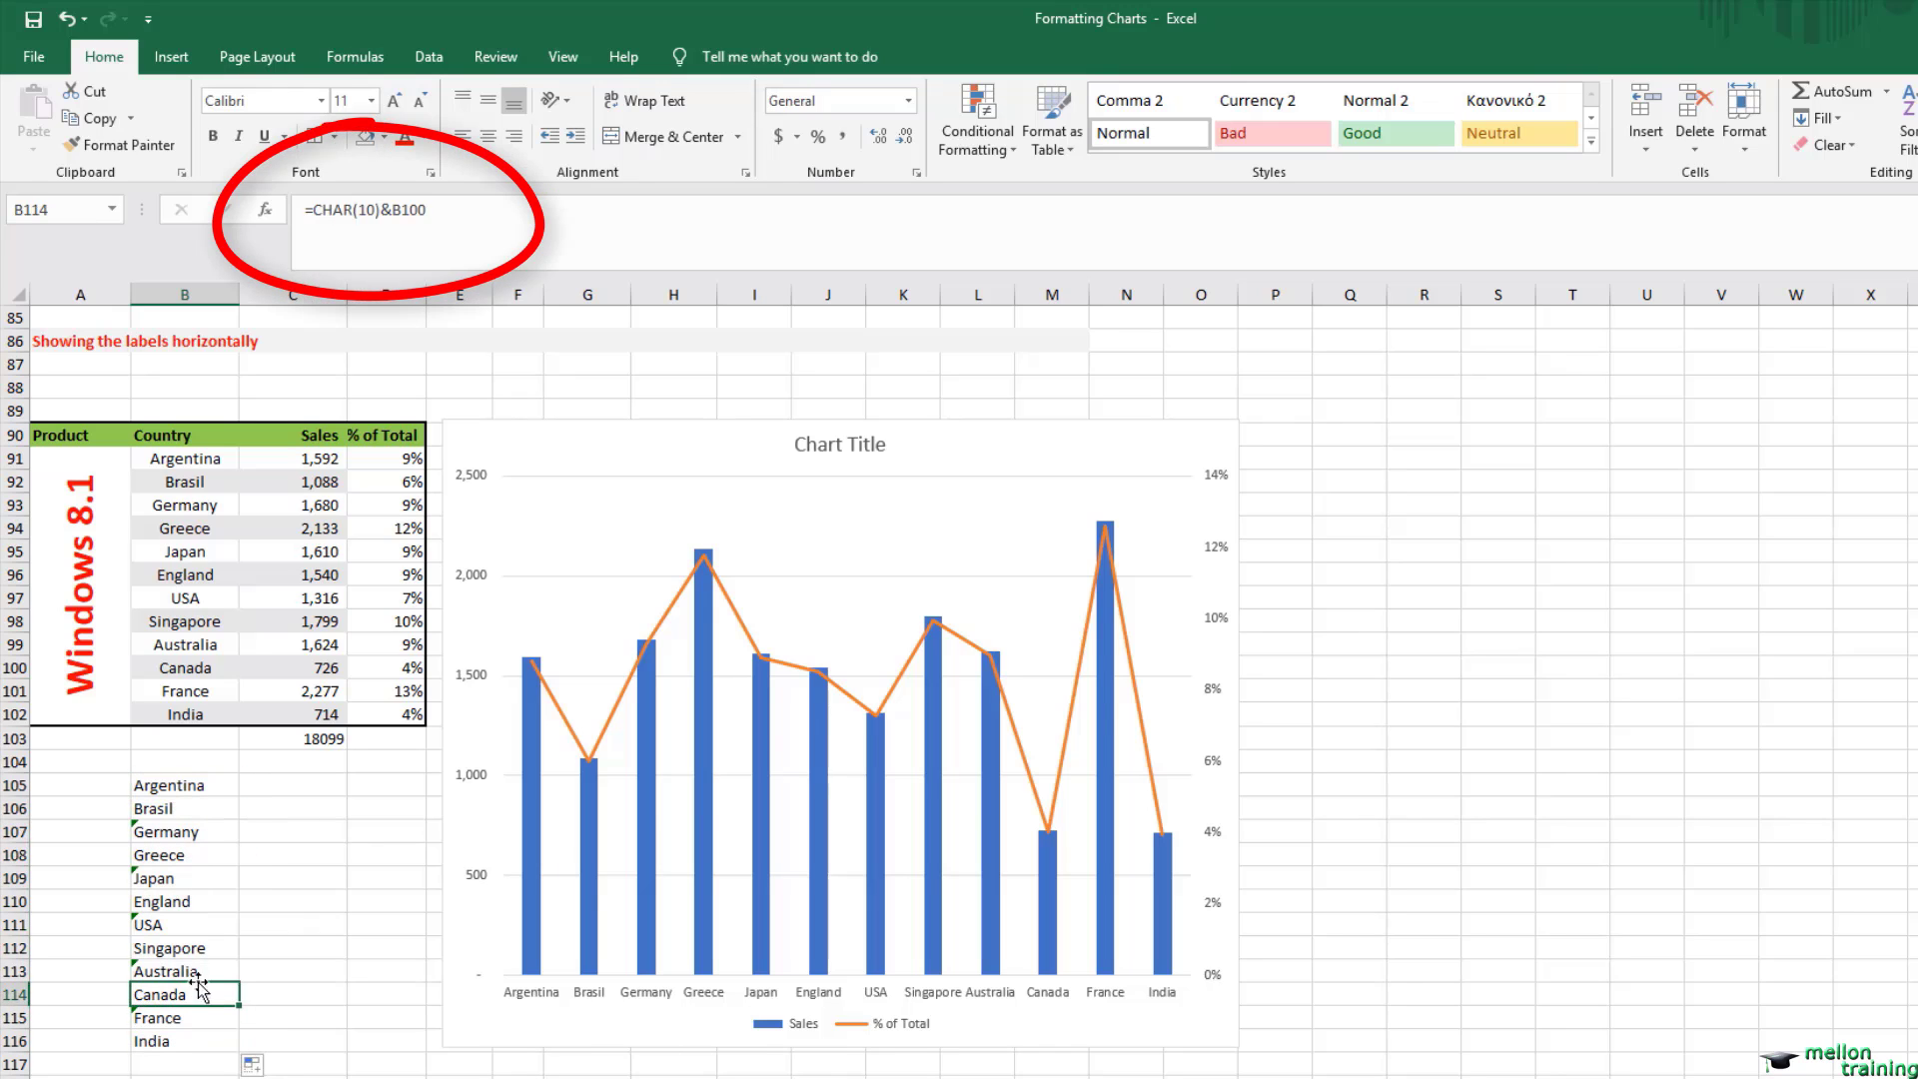
click(198, 944)
click(194, 921)
click(193, 899)
click(192, 854)
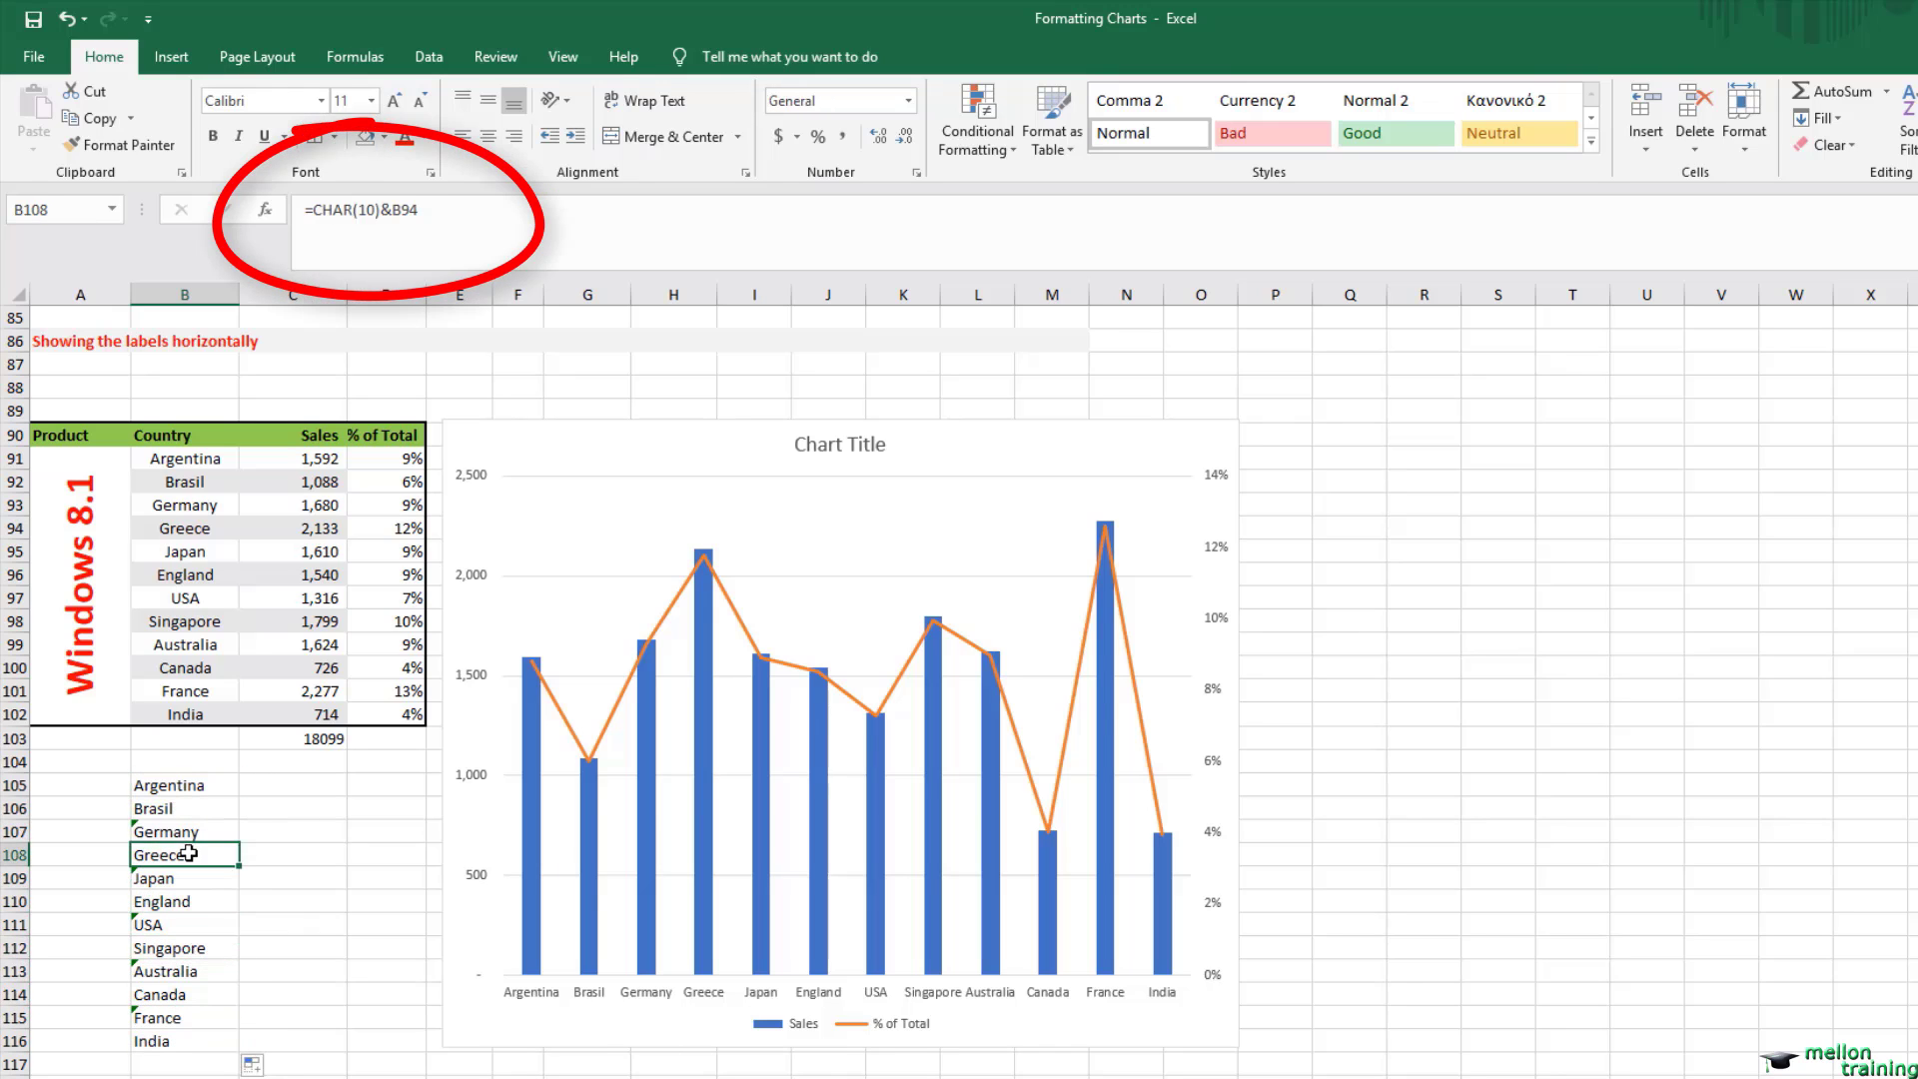
click(191, 817)
click(197, 786)
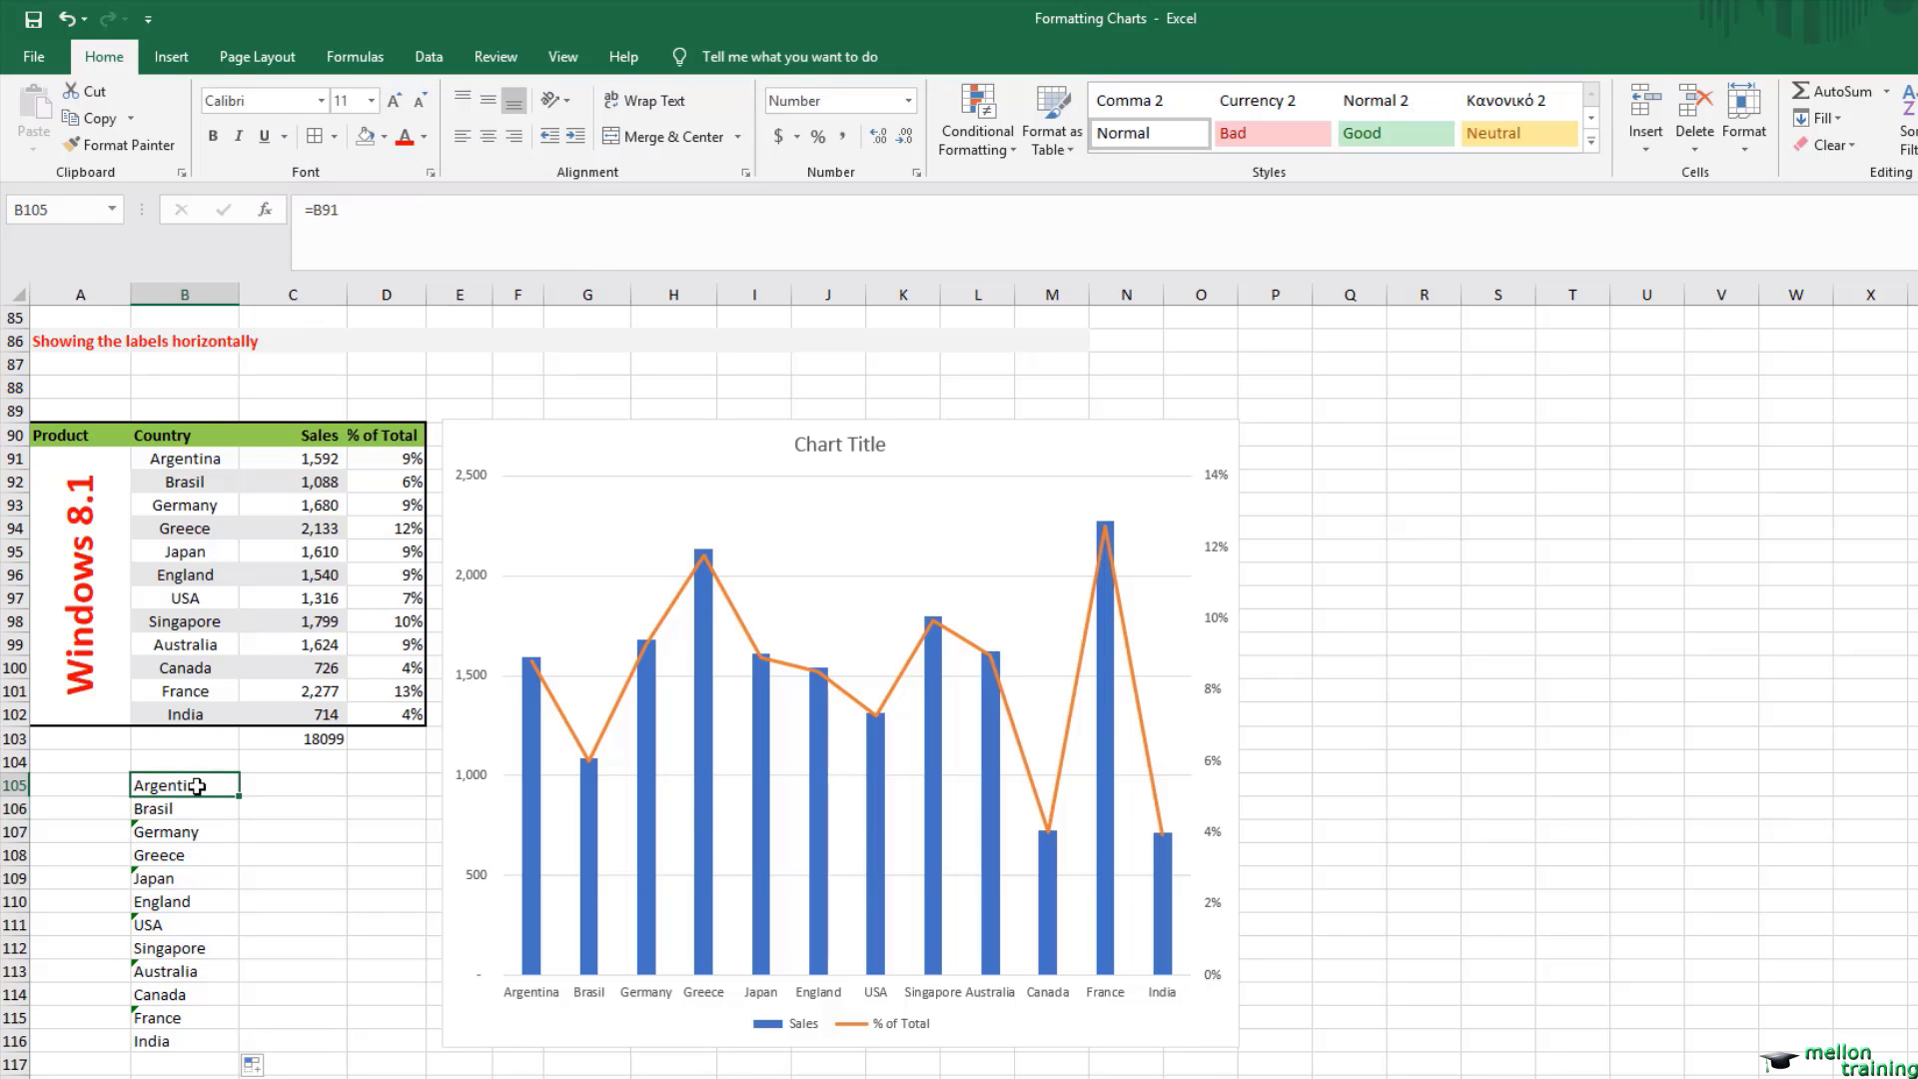
Step: Change the chart's horizontal category axis labels to the formula-based country range B105:B116
click(812, 995)
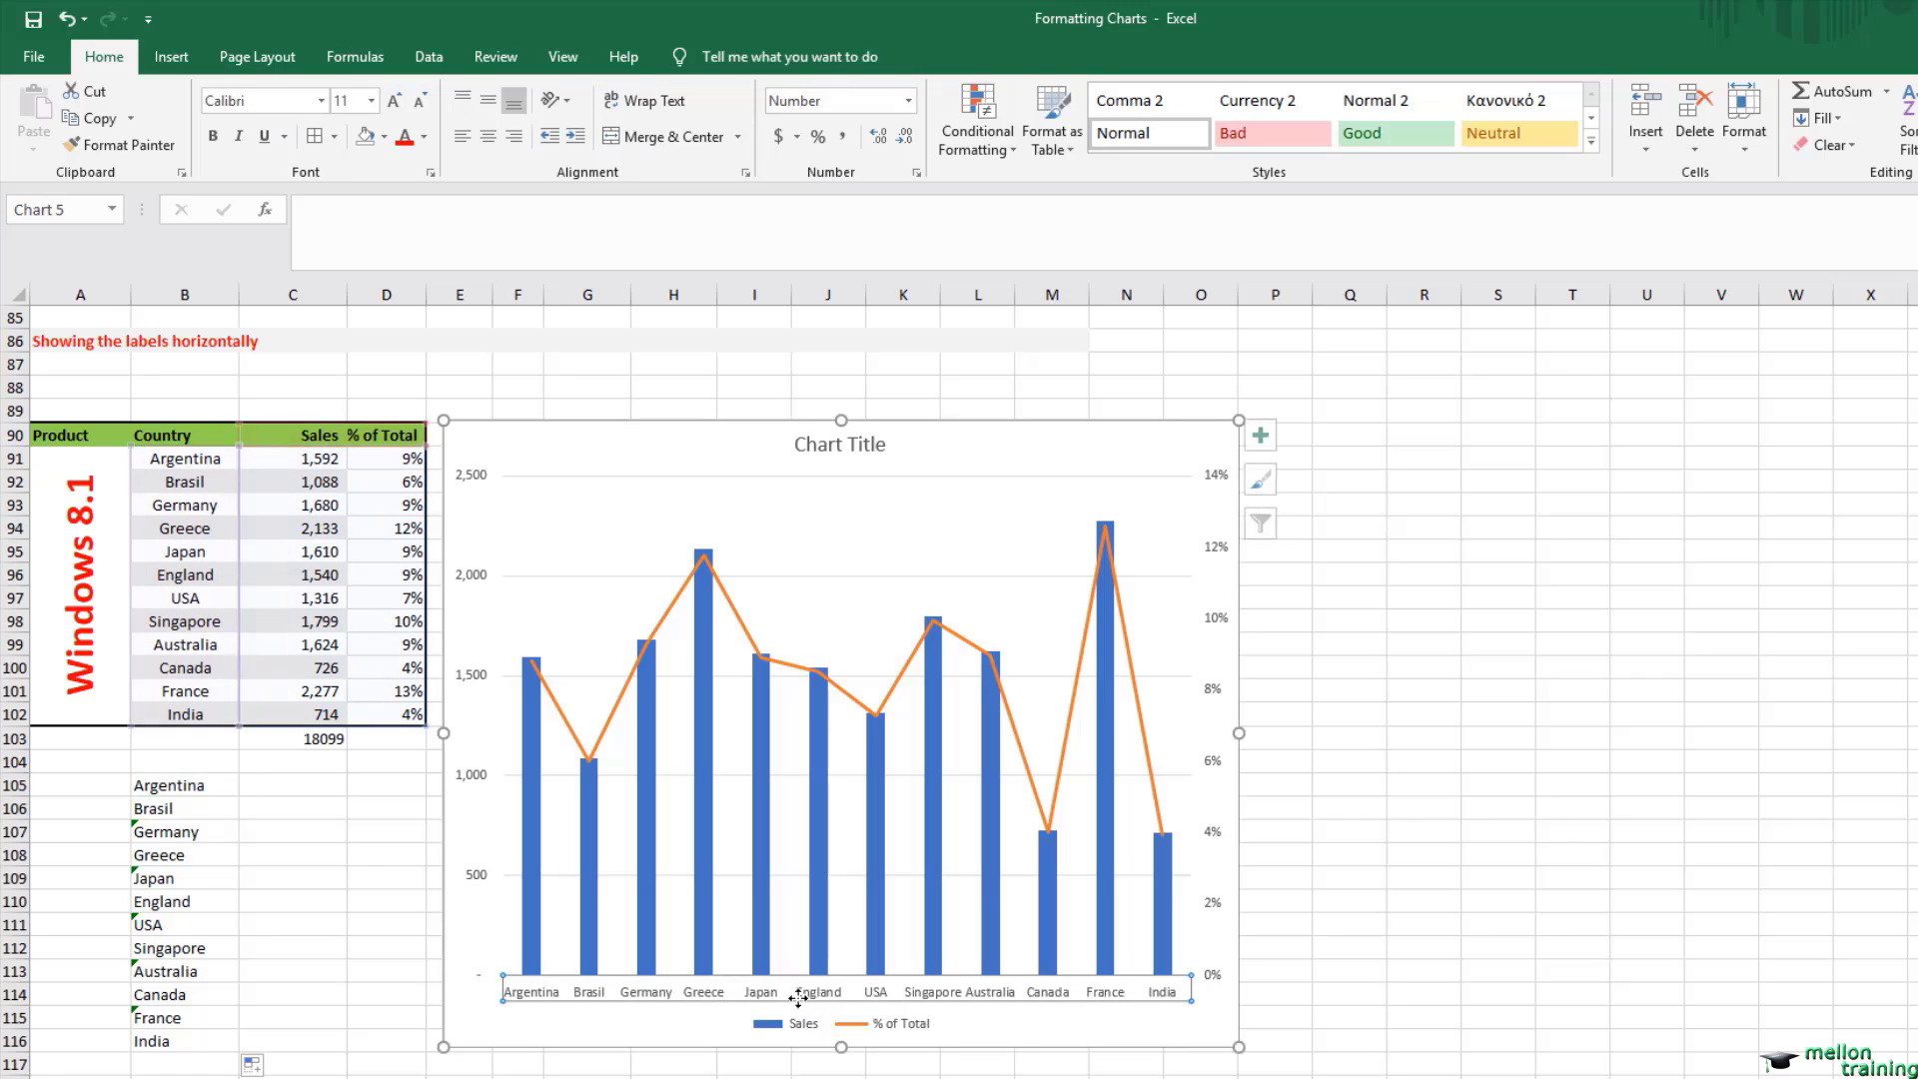
right_click(812, 1000)
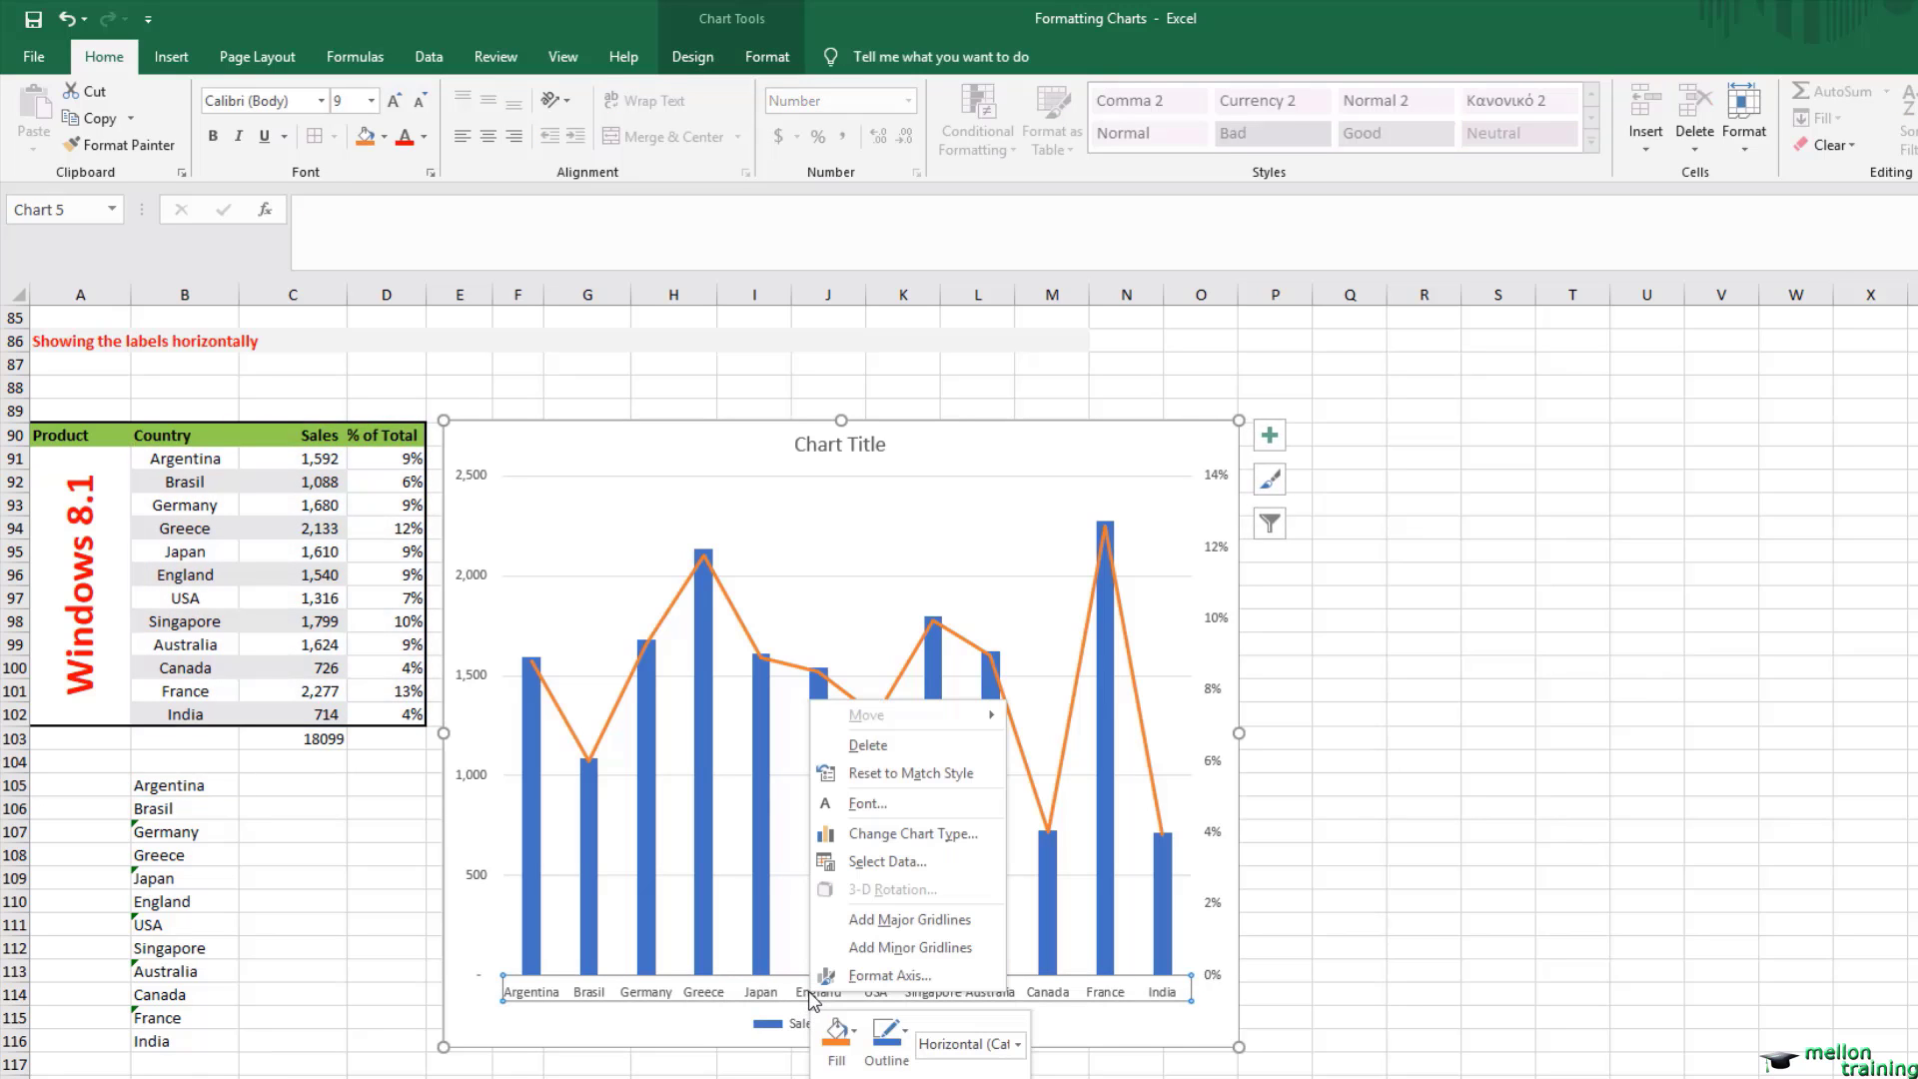
click(891, 861)
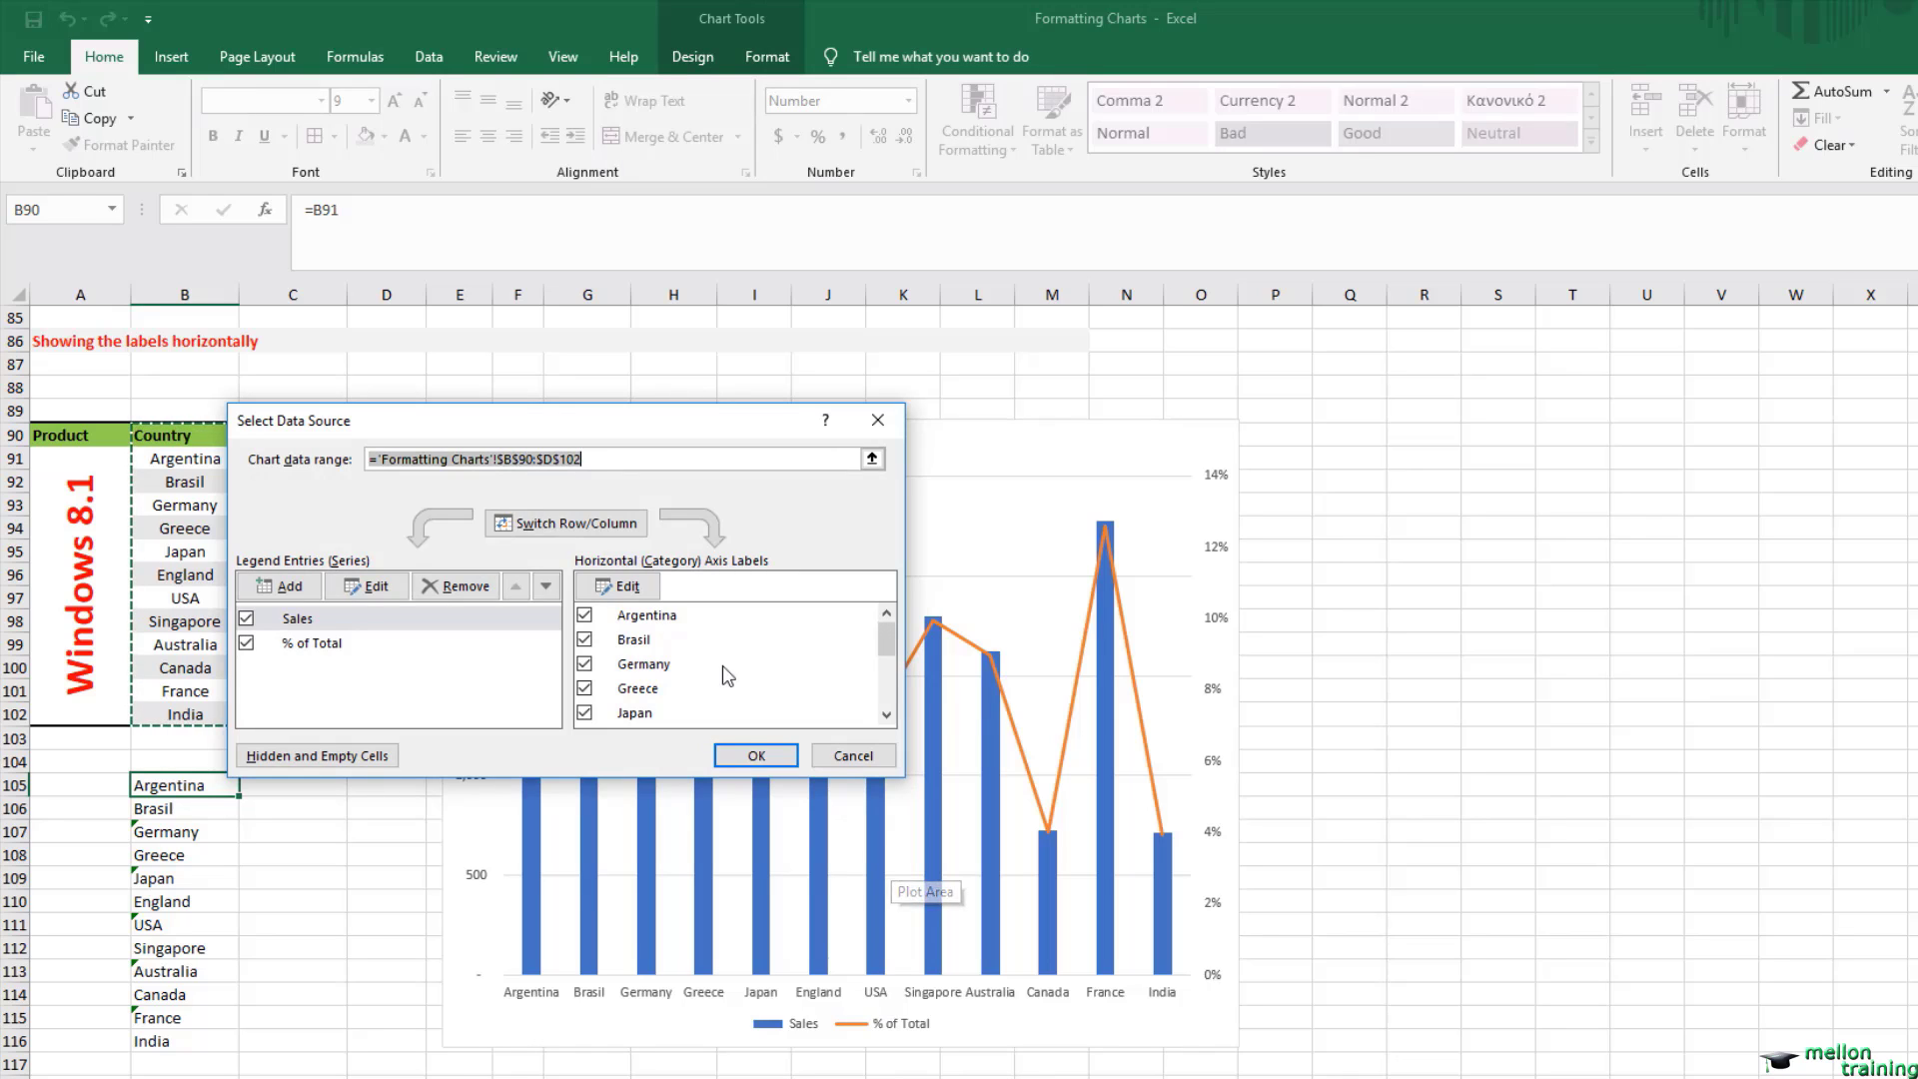
click(628, 586)
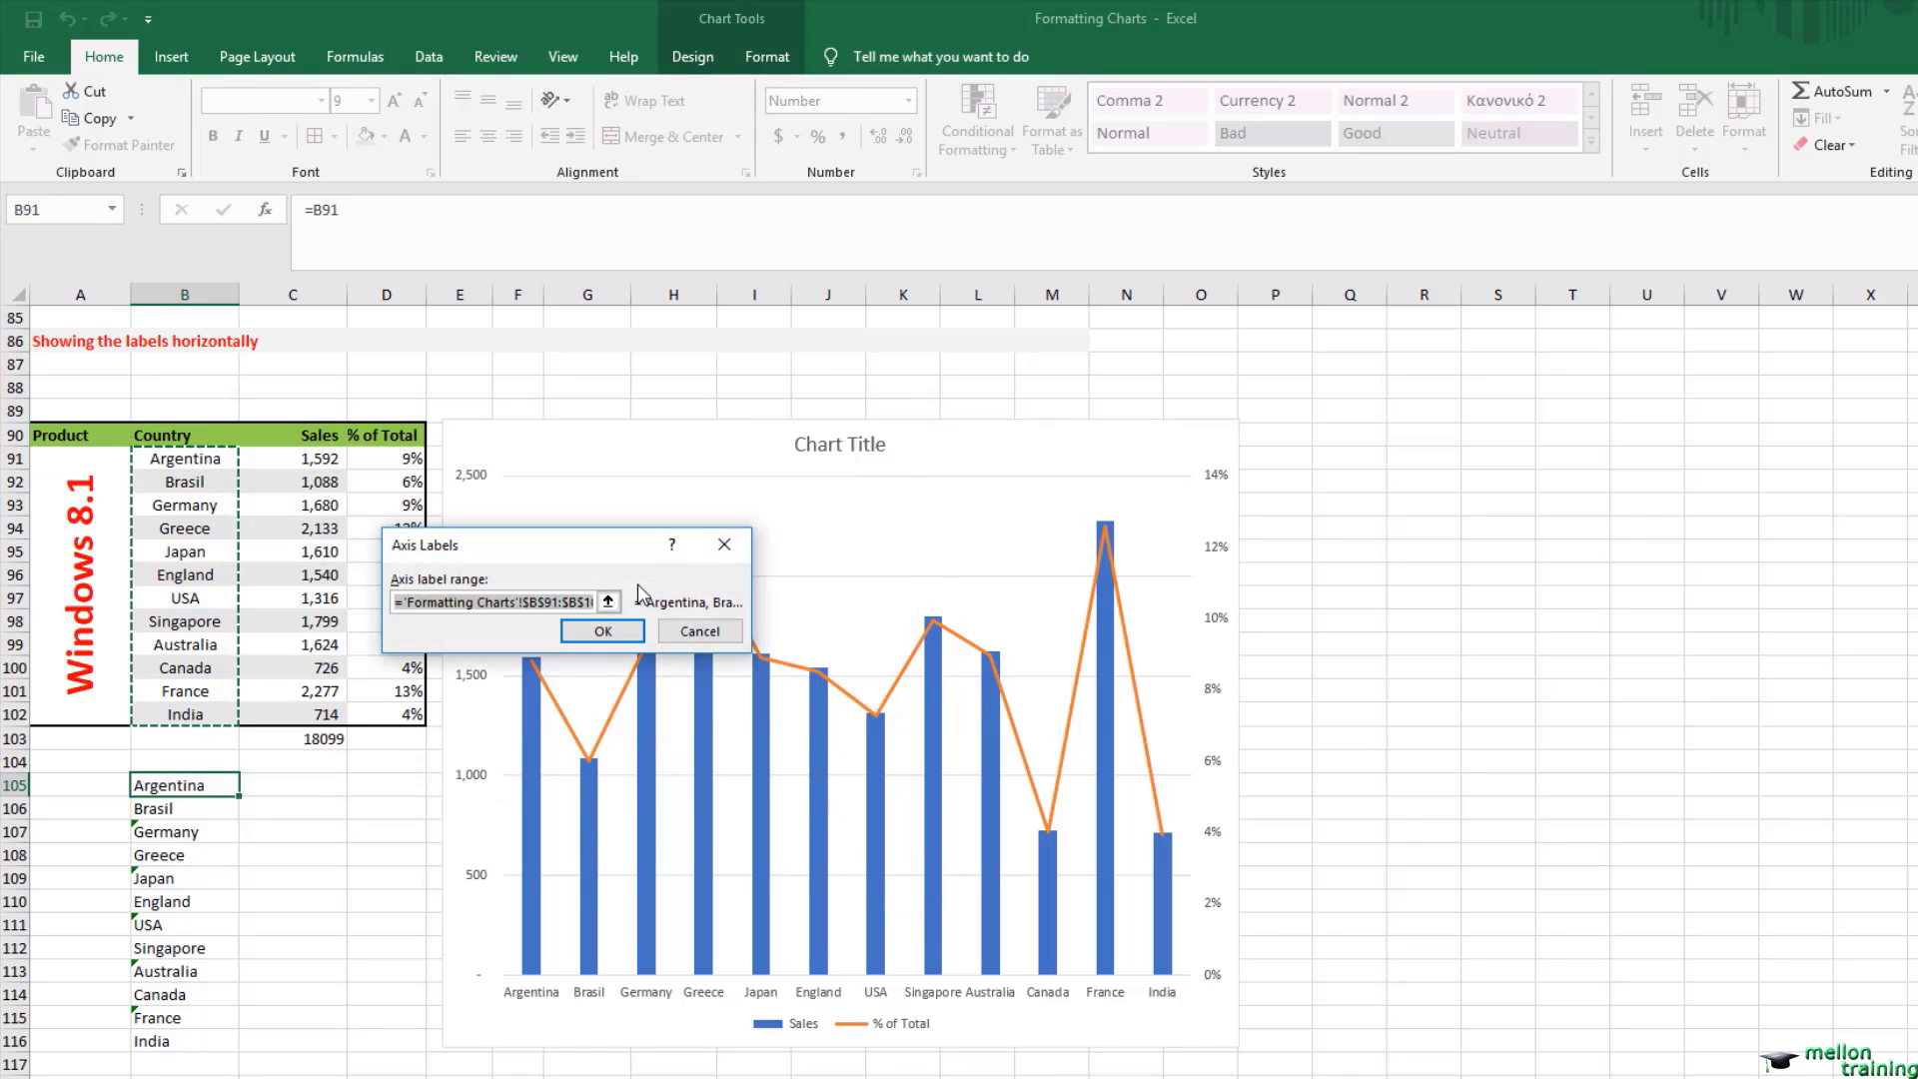
drag(165, 794, 158, 1041)
click(611, 632)
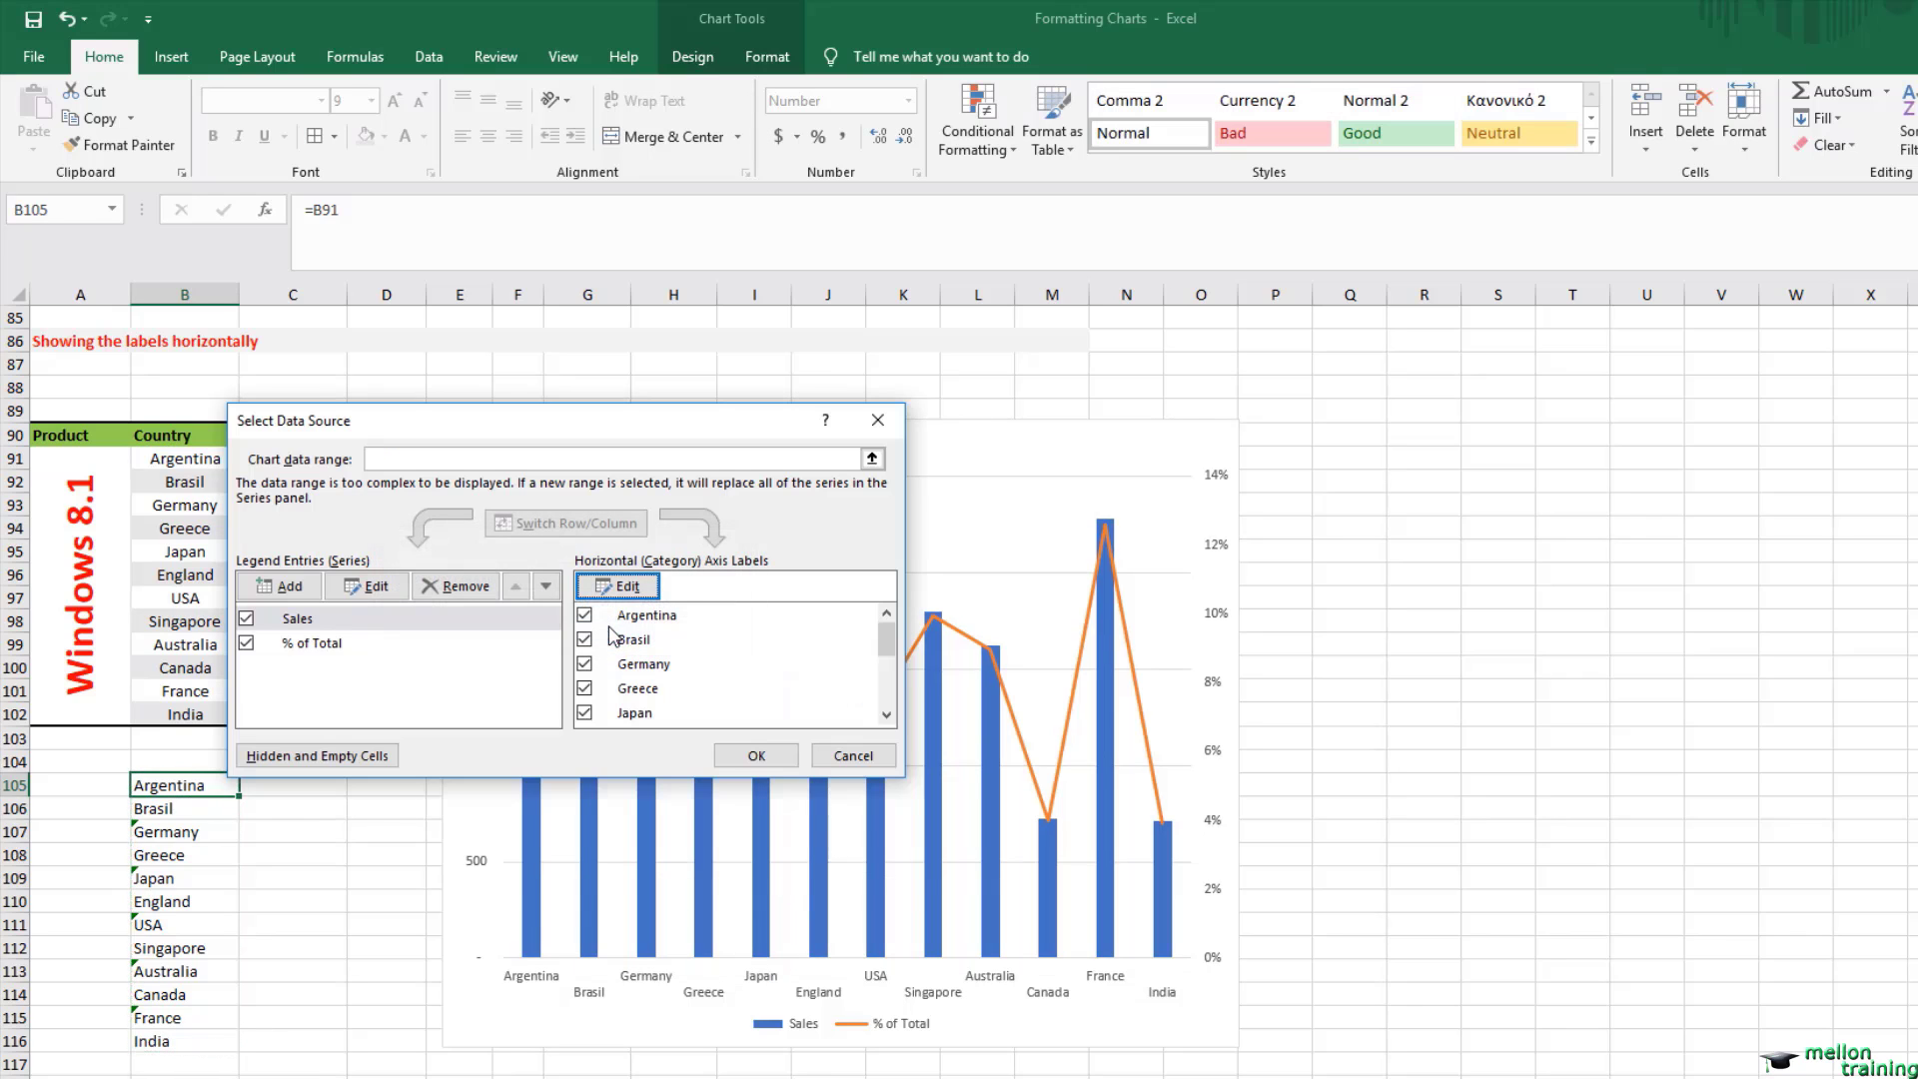
click(778, 768)
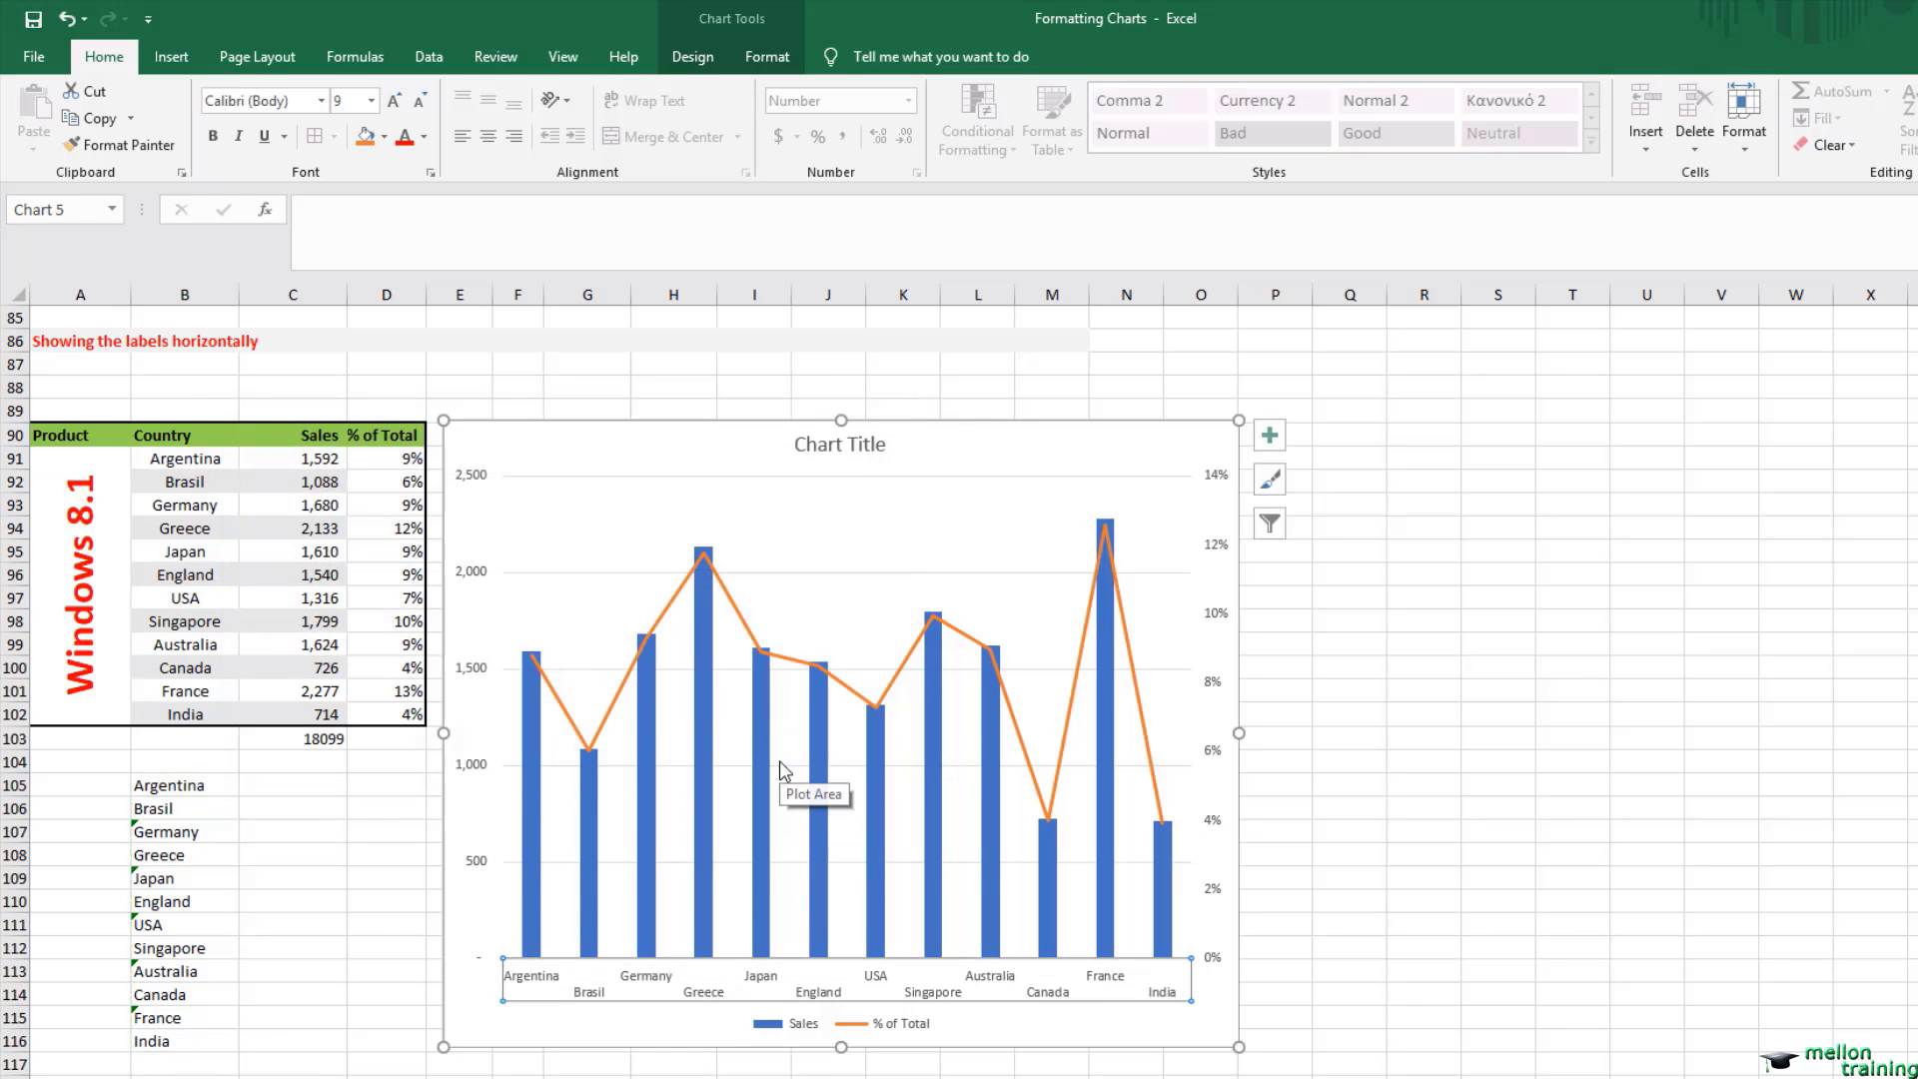
click(1283, 712)
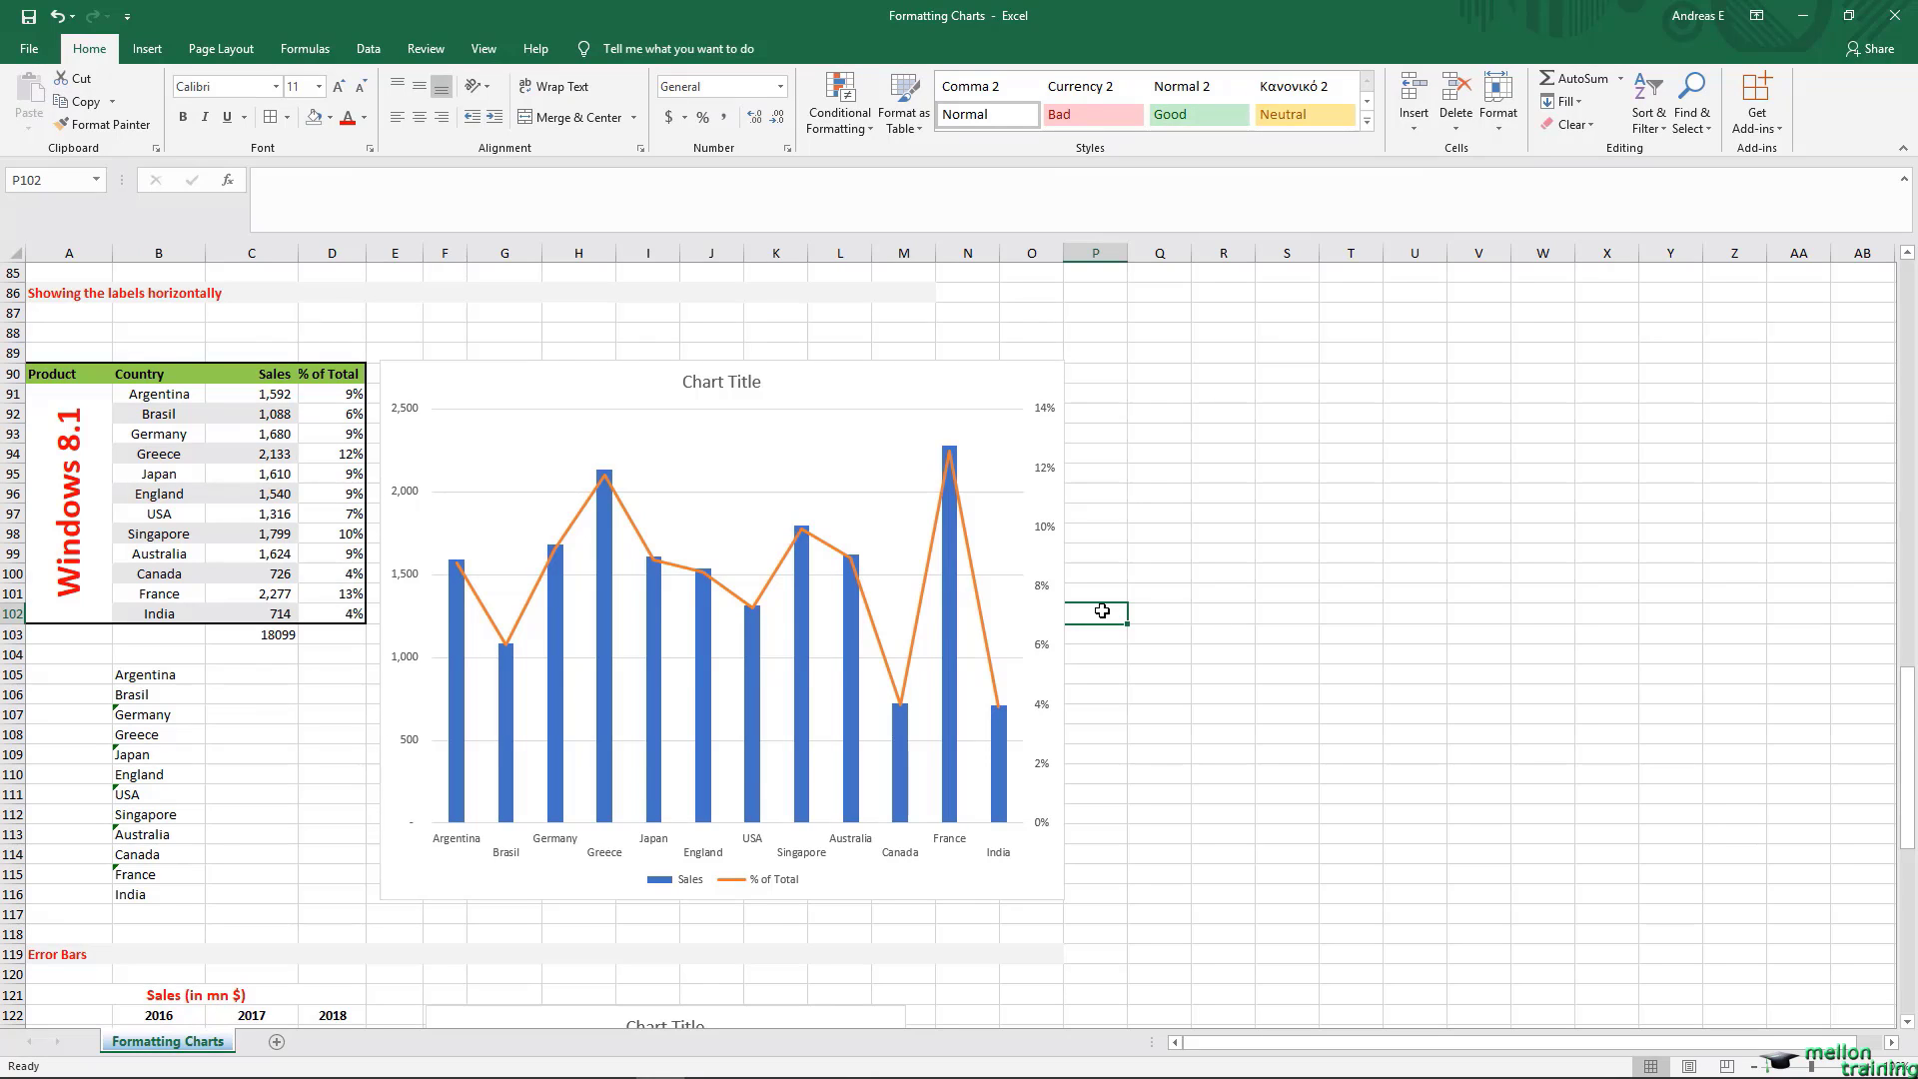
Step: Add error bars to the line chart in the Error Bars section, using the Percentage option
click(59, 974)
scroll(59, 974, down, 11)
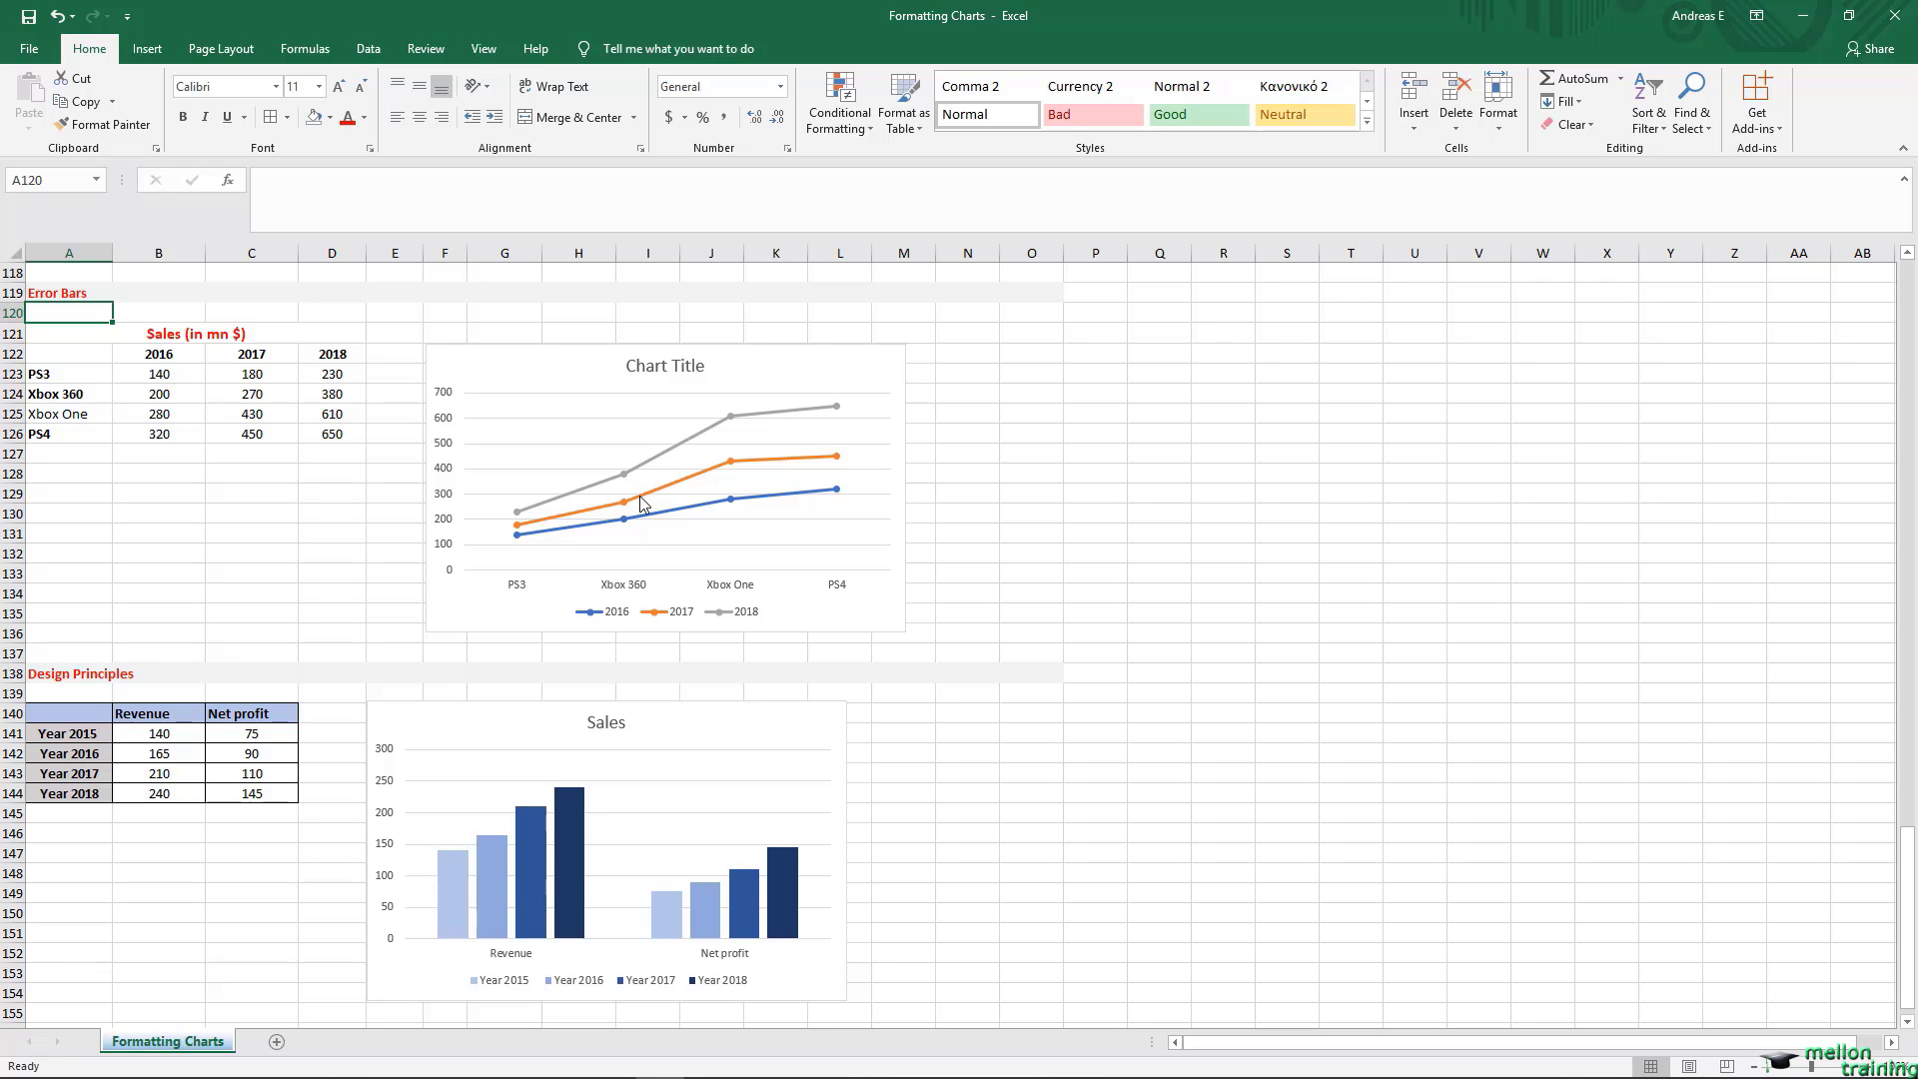
click(845, 368)
click(931, 361)
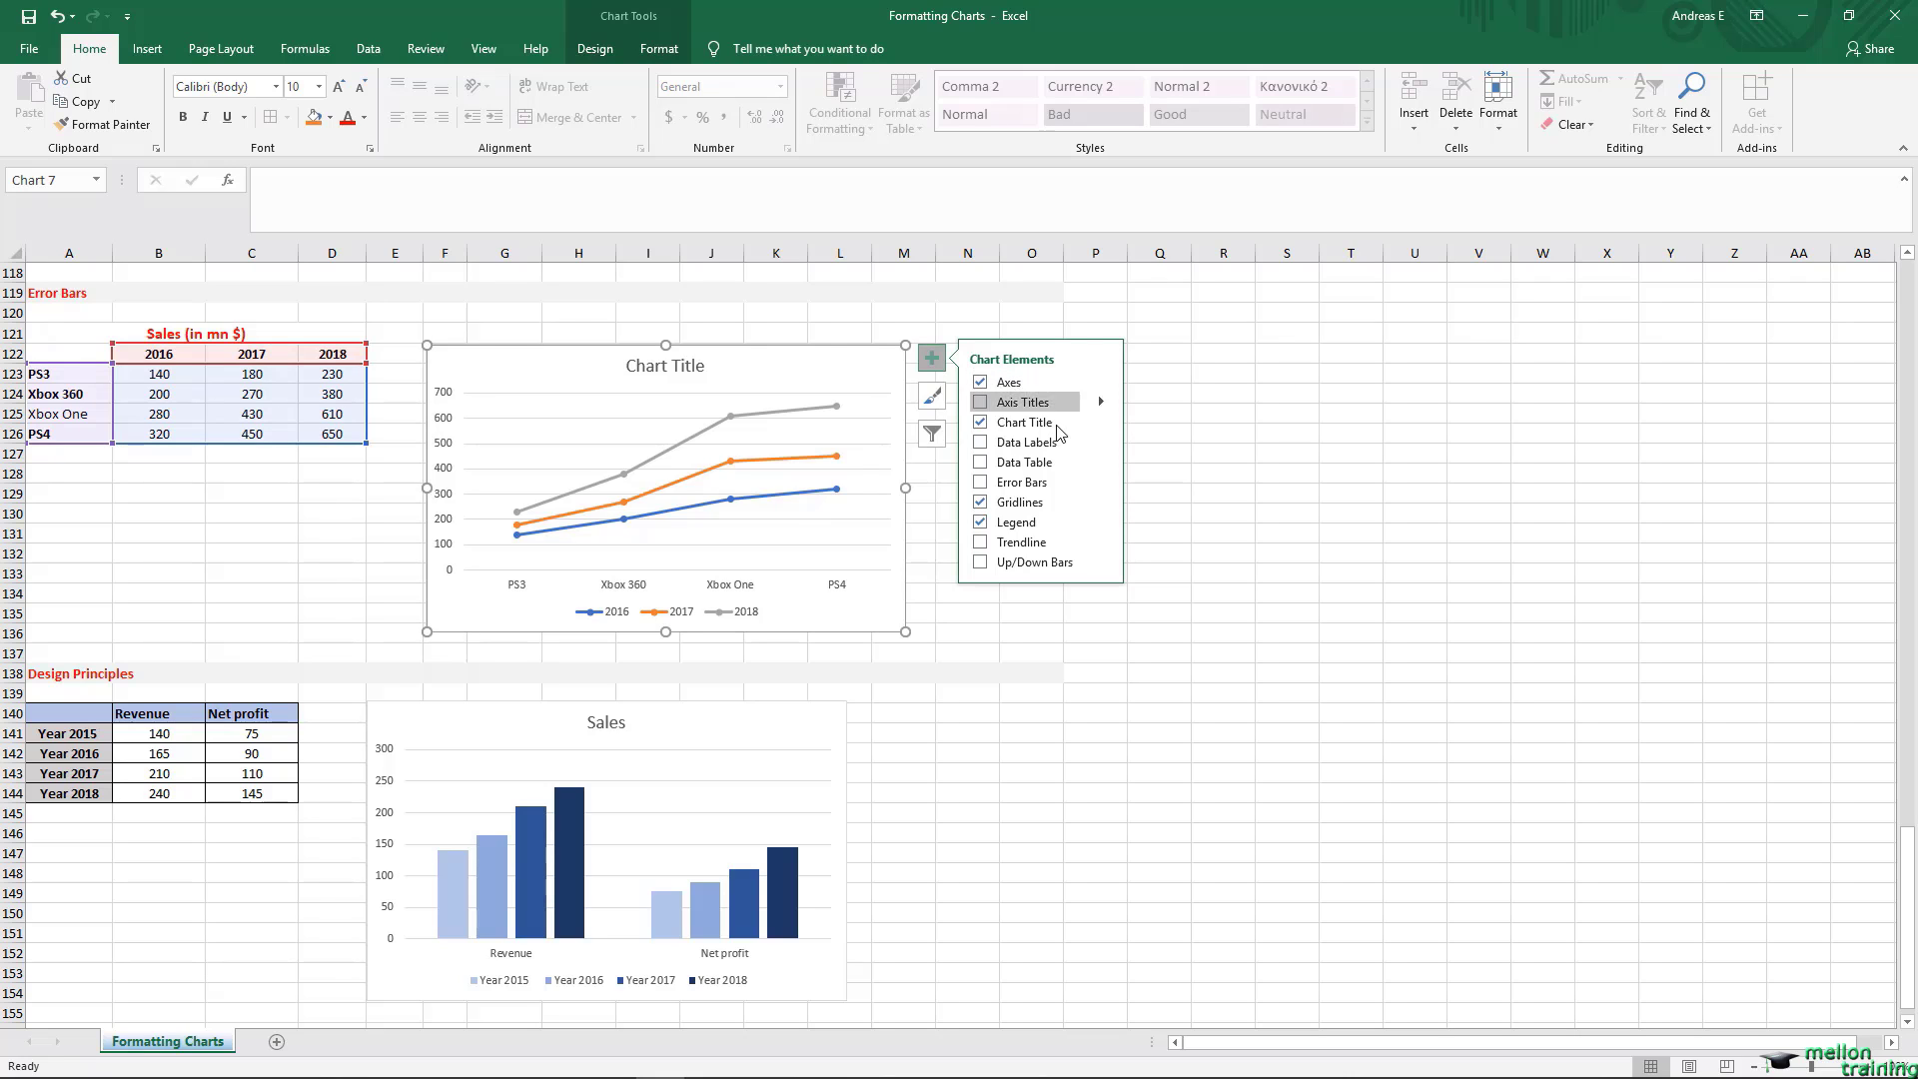
click(982, 484)
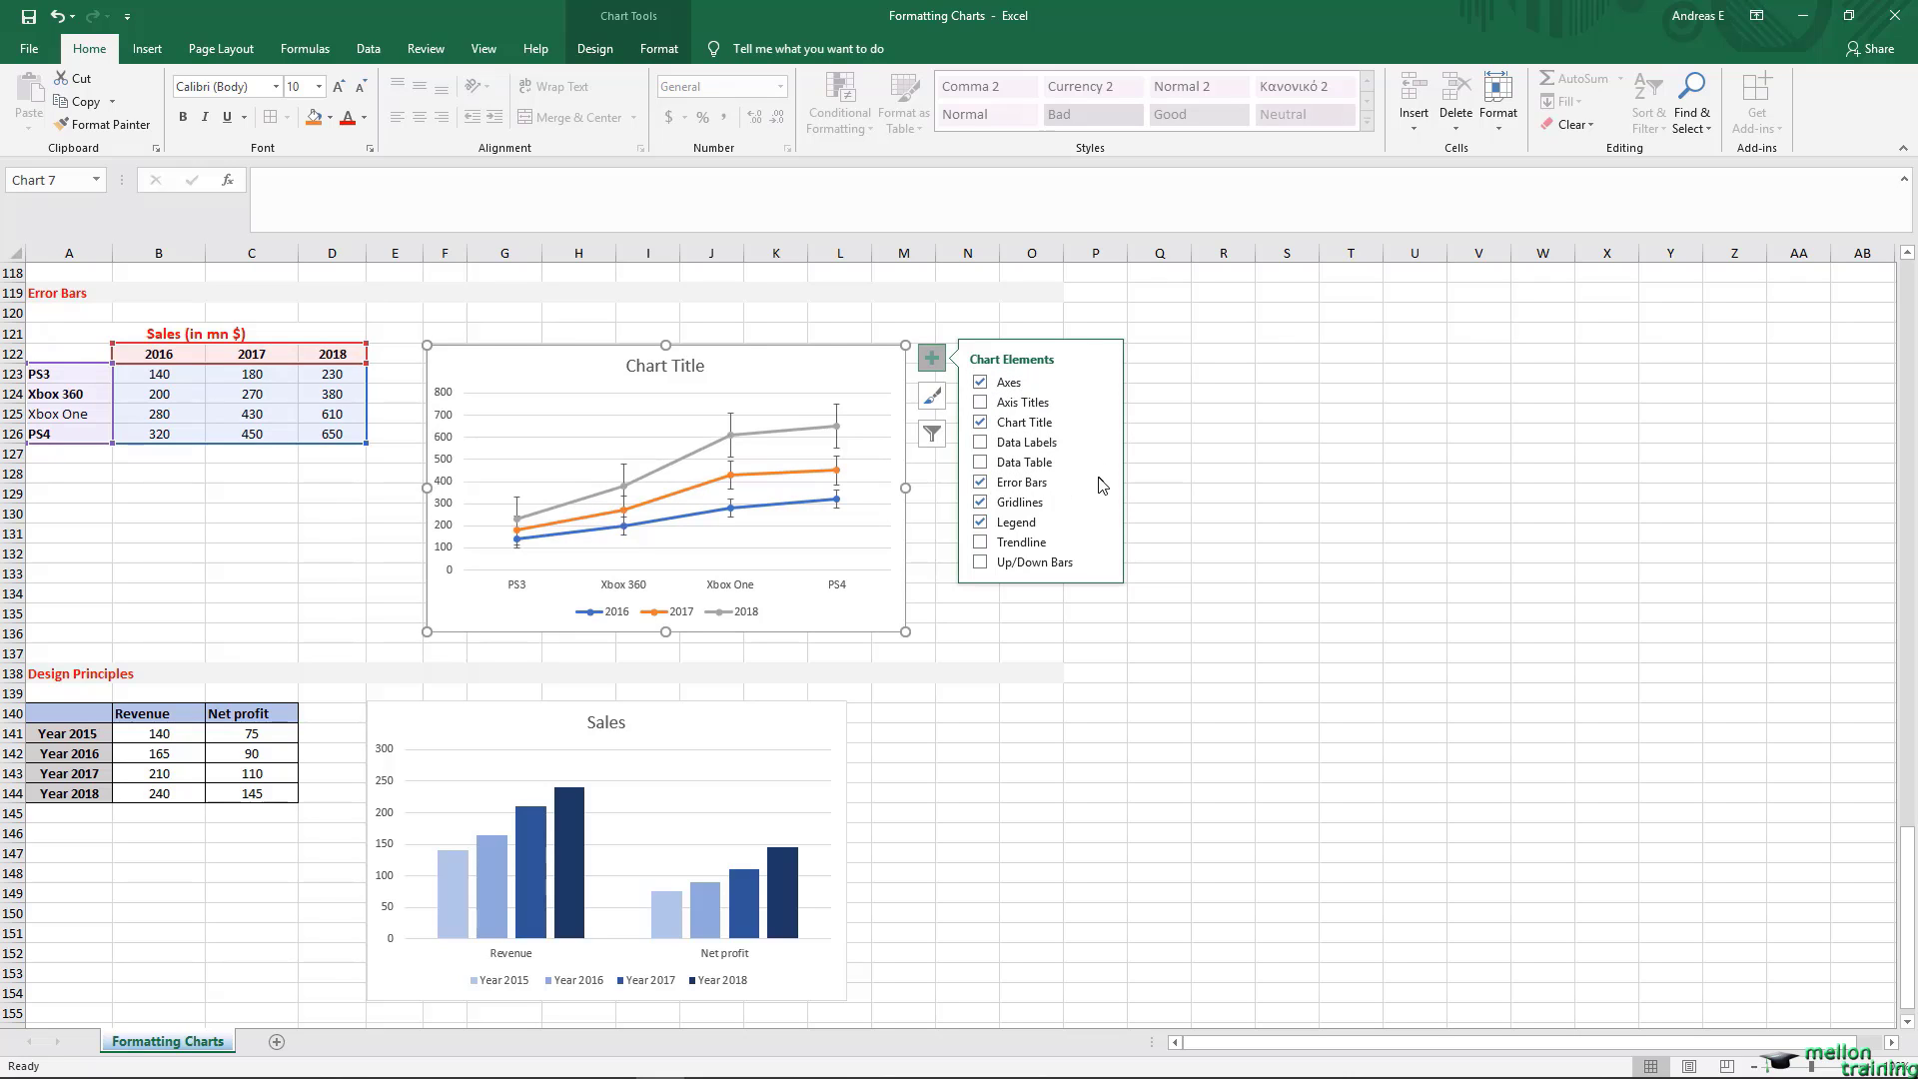
click(1102, 484)
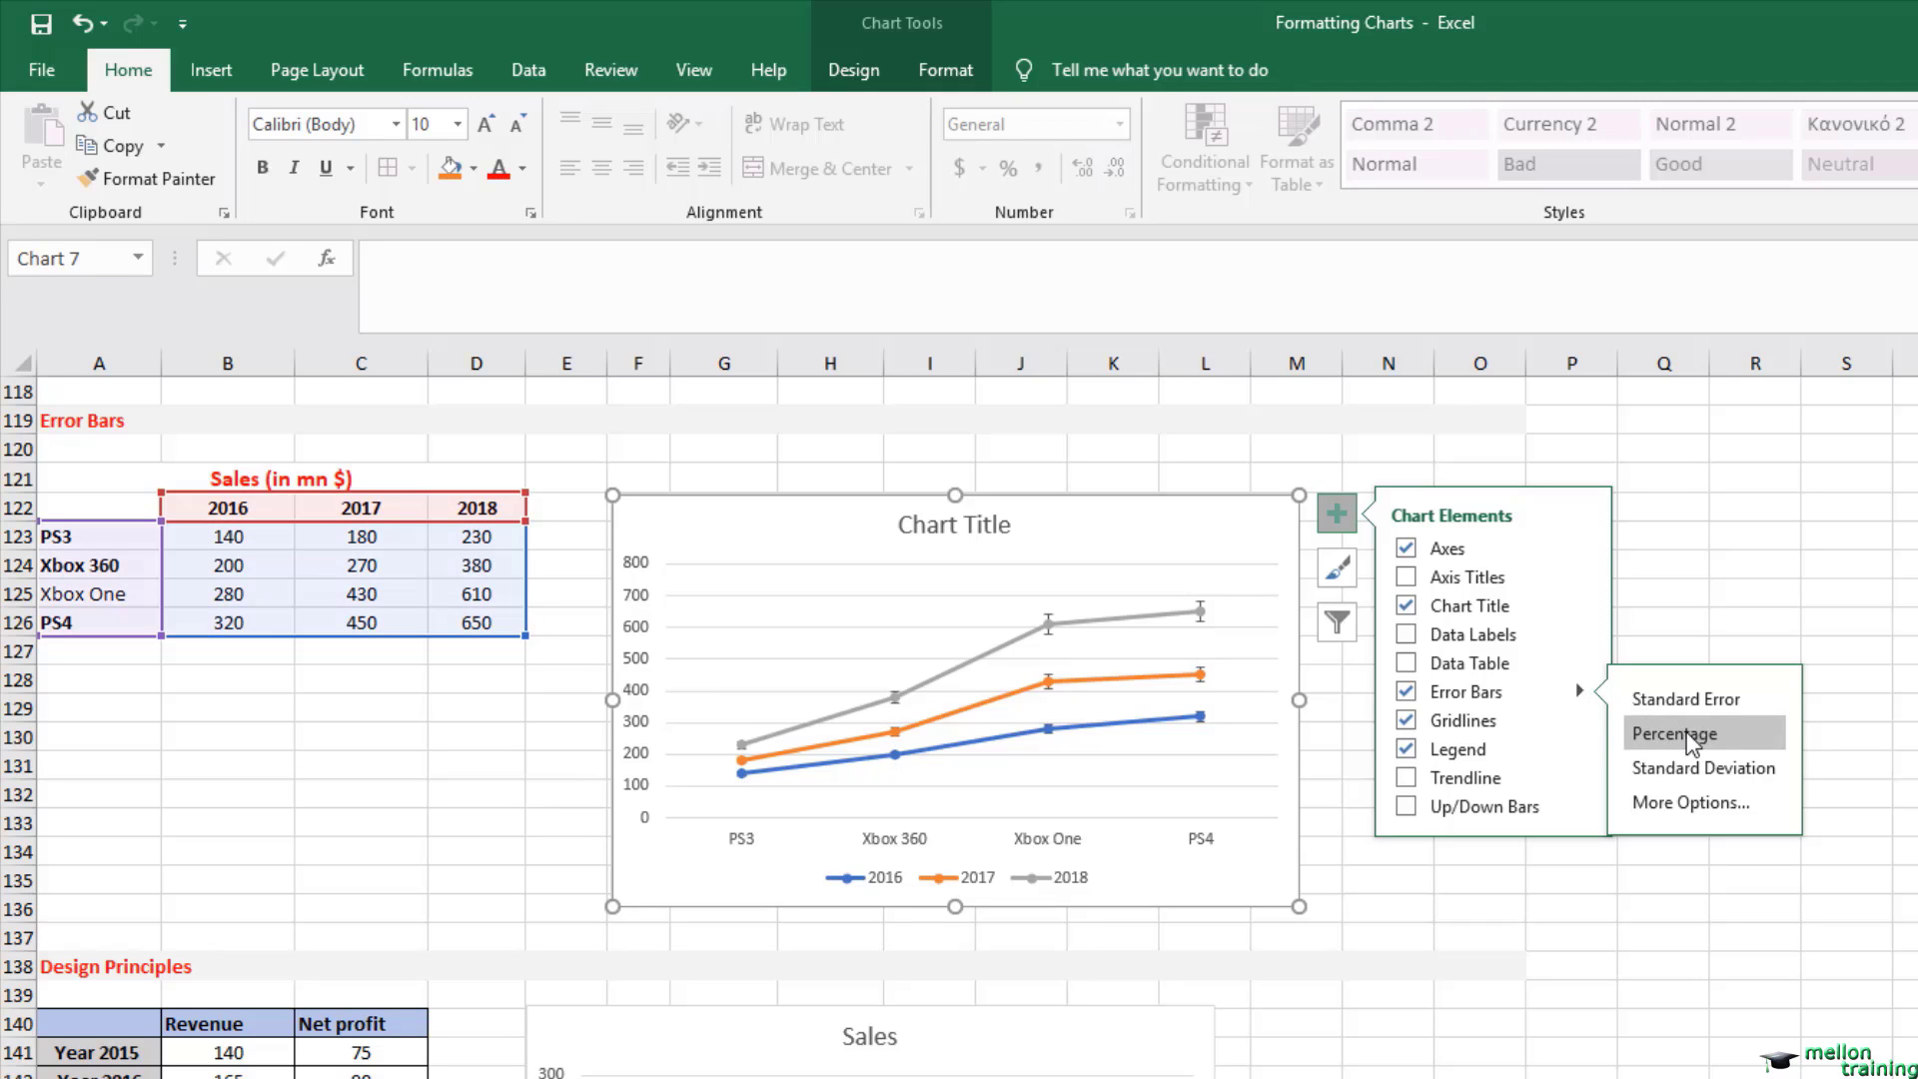
Step: View the series choices offered by the additional error bar options and dismiss them without choosing one
click(1686, 805)
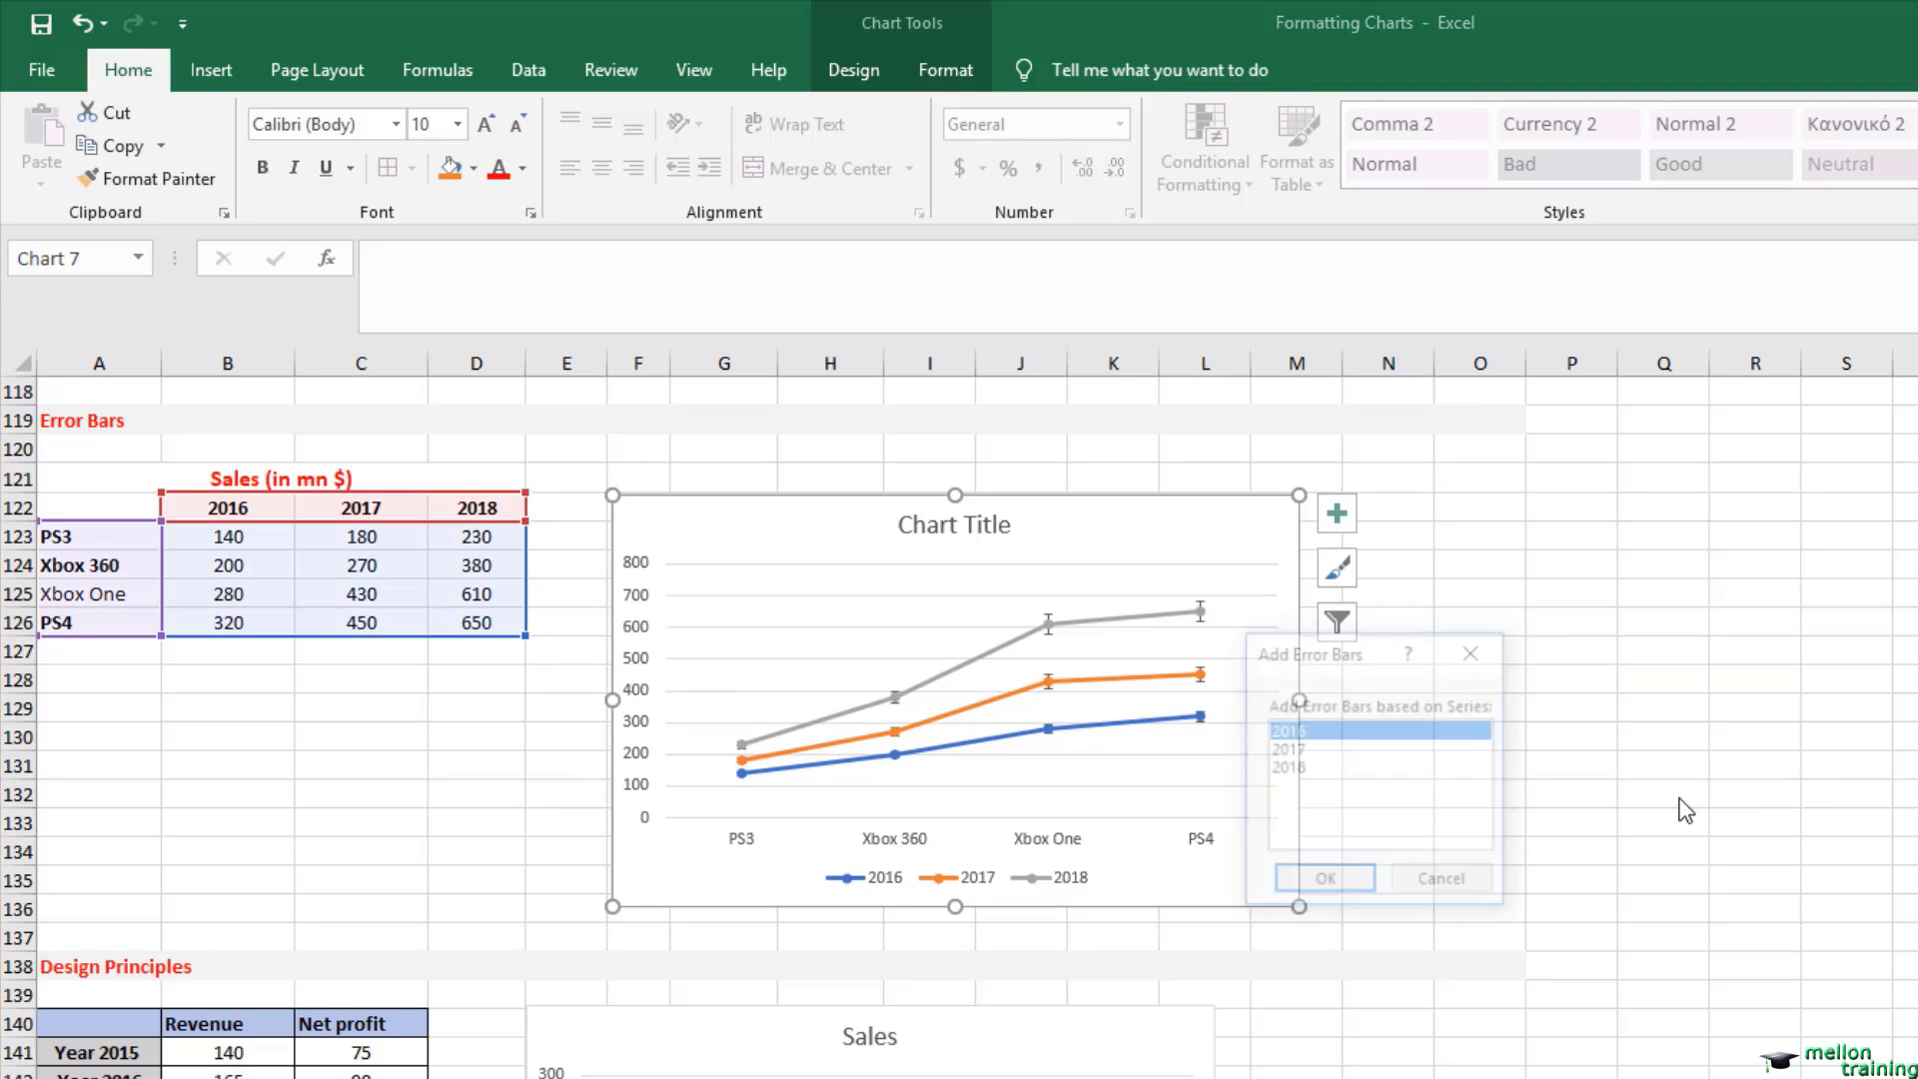
click(1441, 883)
click(1441, 786)
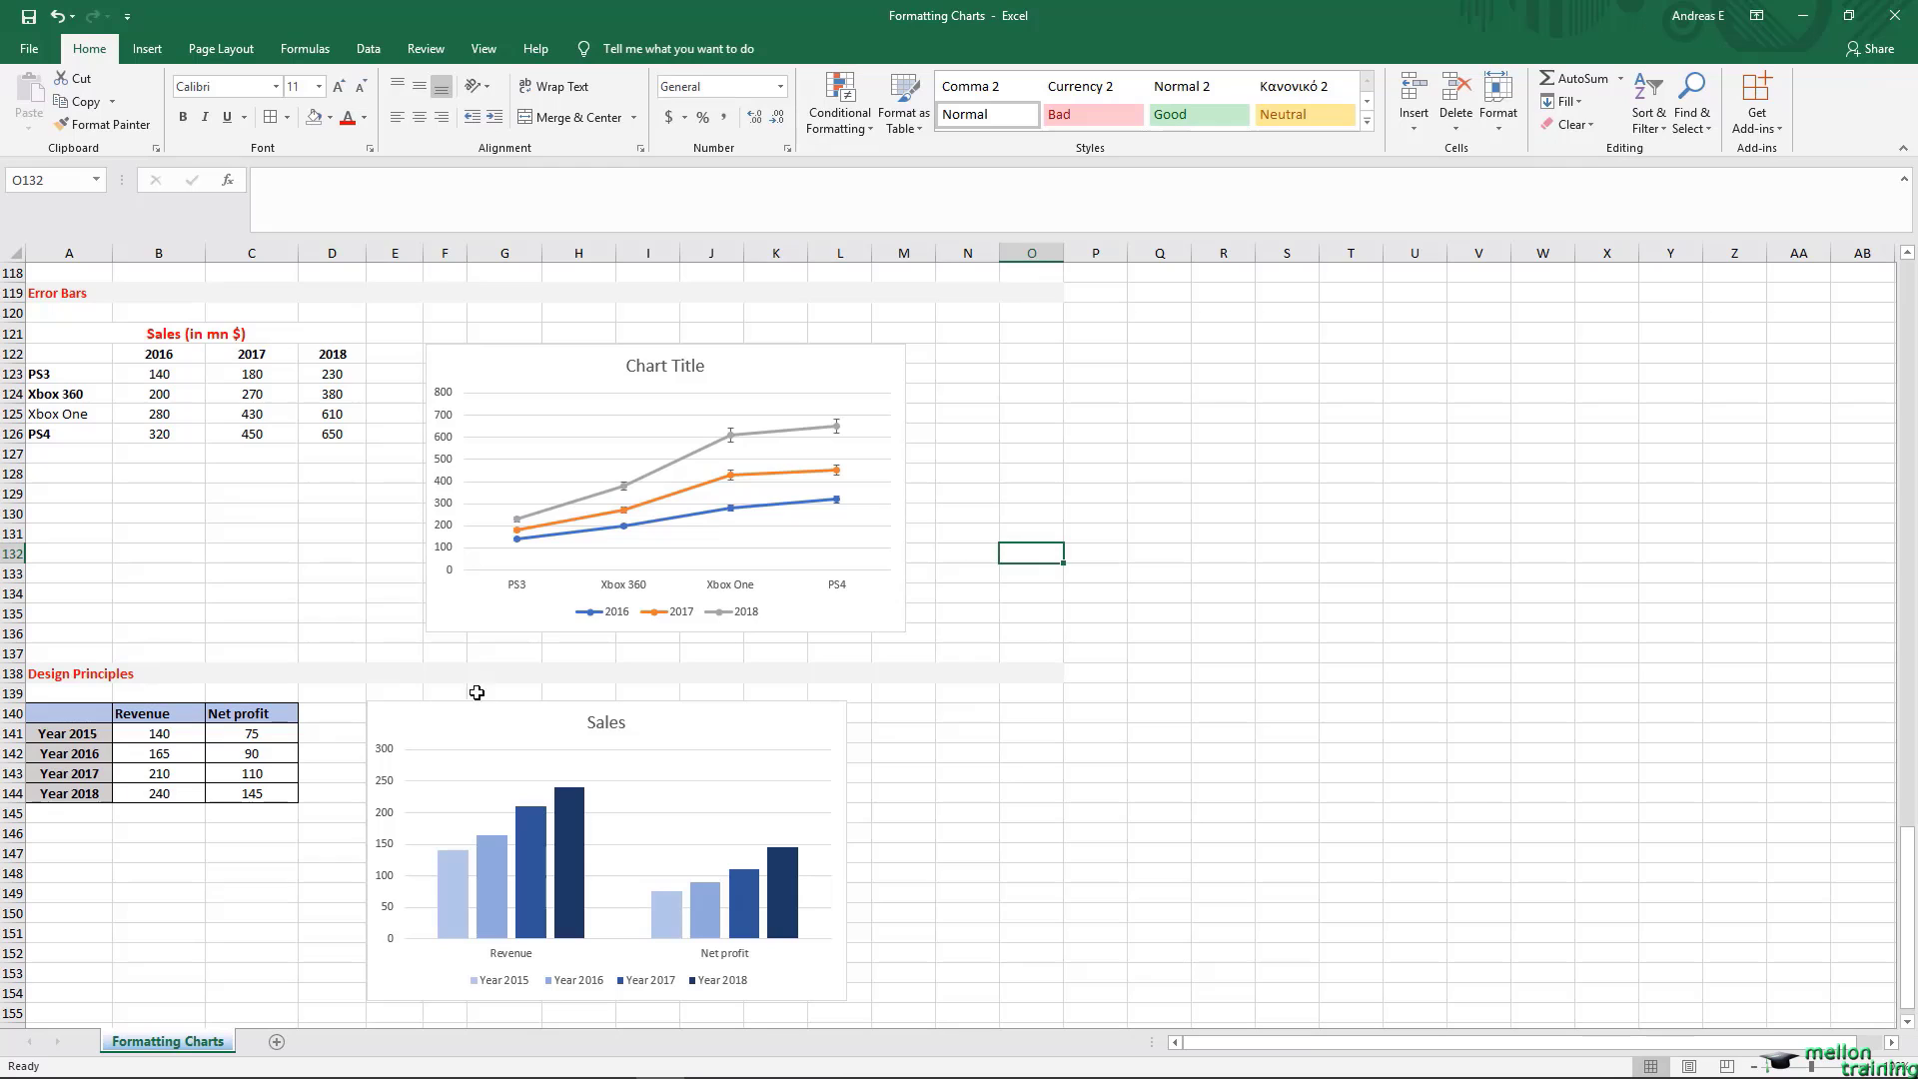
Step: Try a red fill on only the Year 2018 Revenue column of the Sales chart under Design Principles, and undo it
click(56, 678)
scroll(56, 678, down, 6)
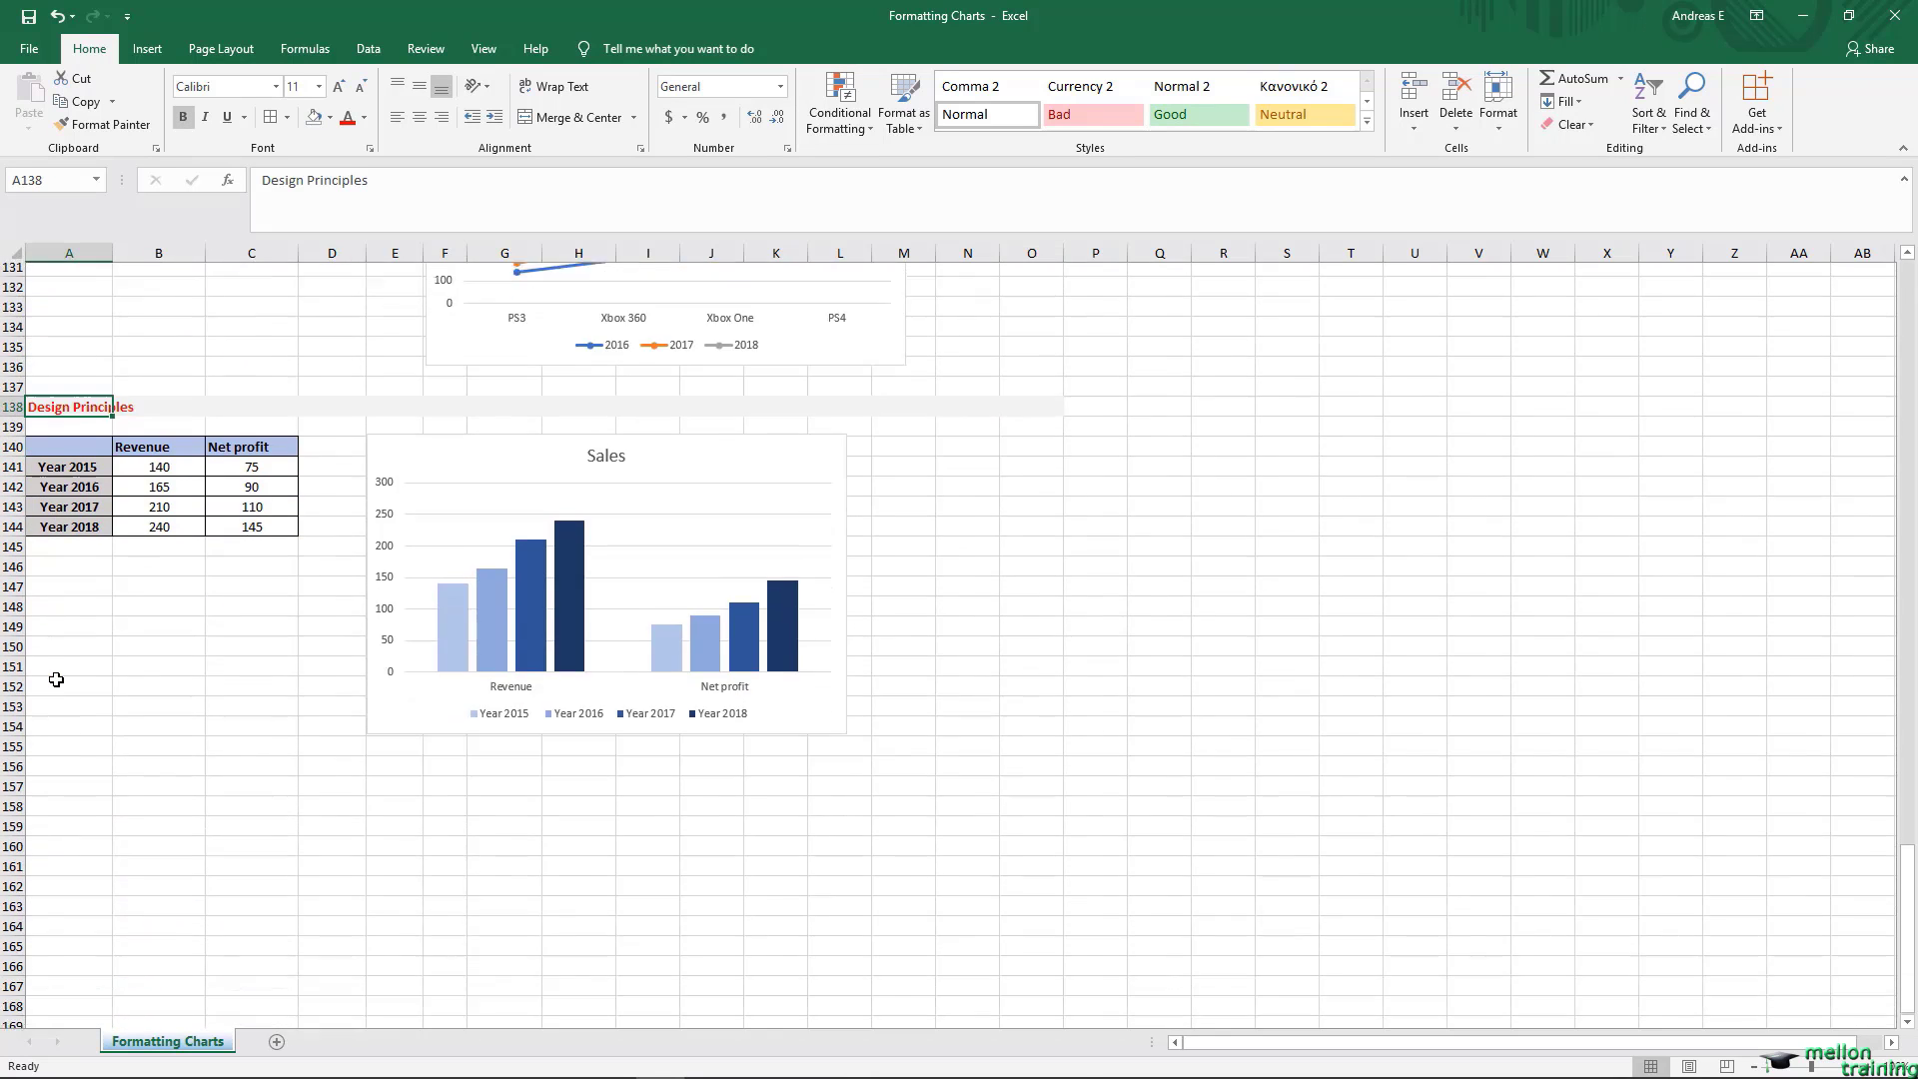
click(82, 333)
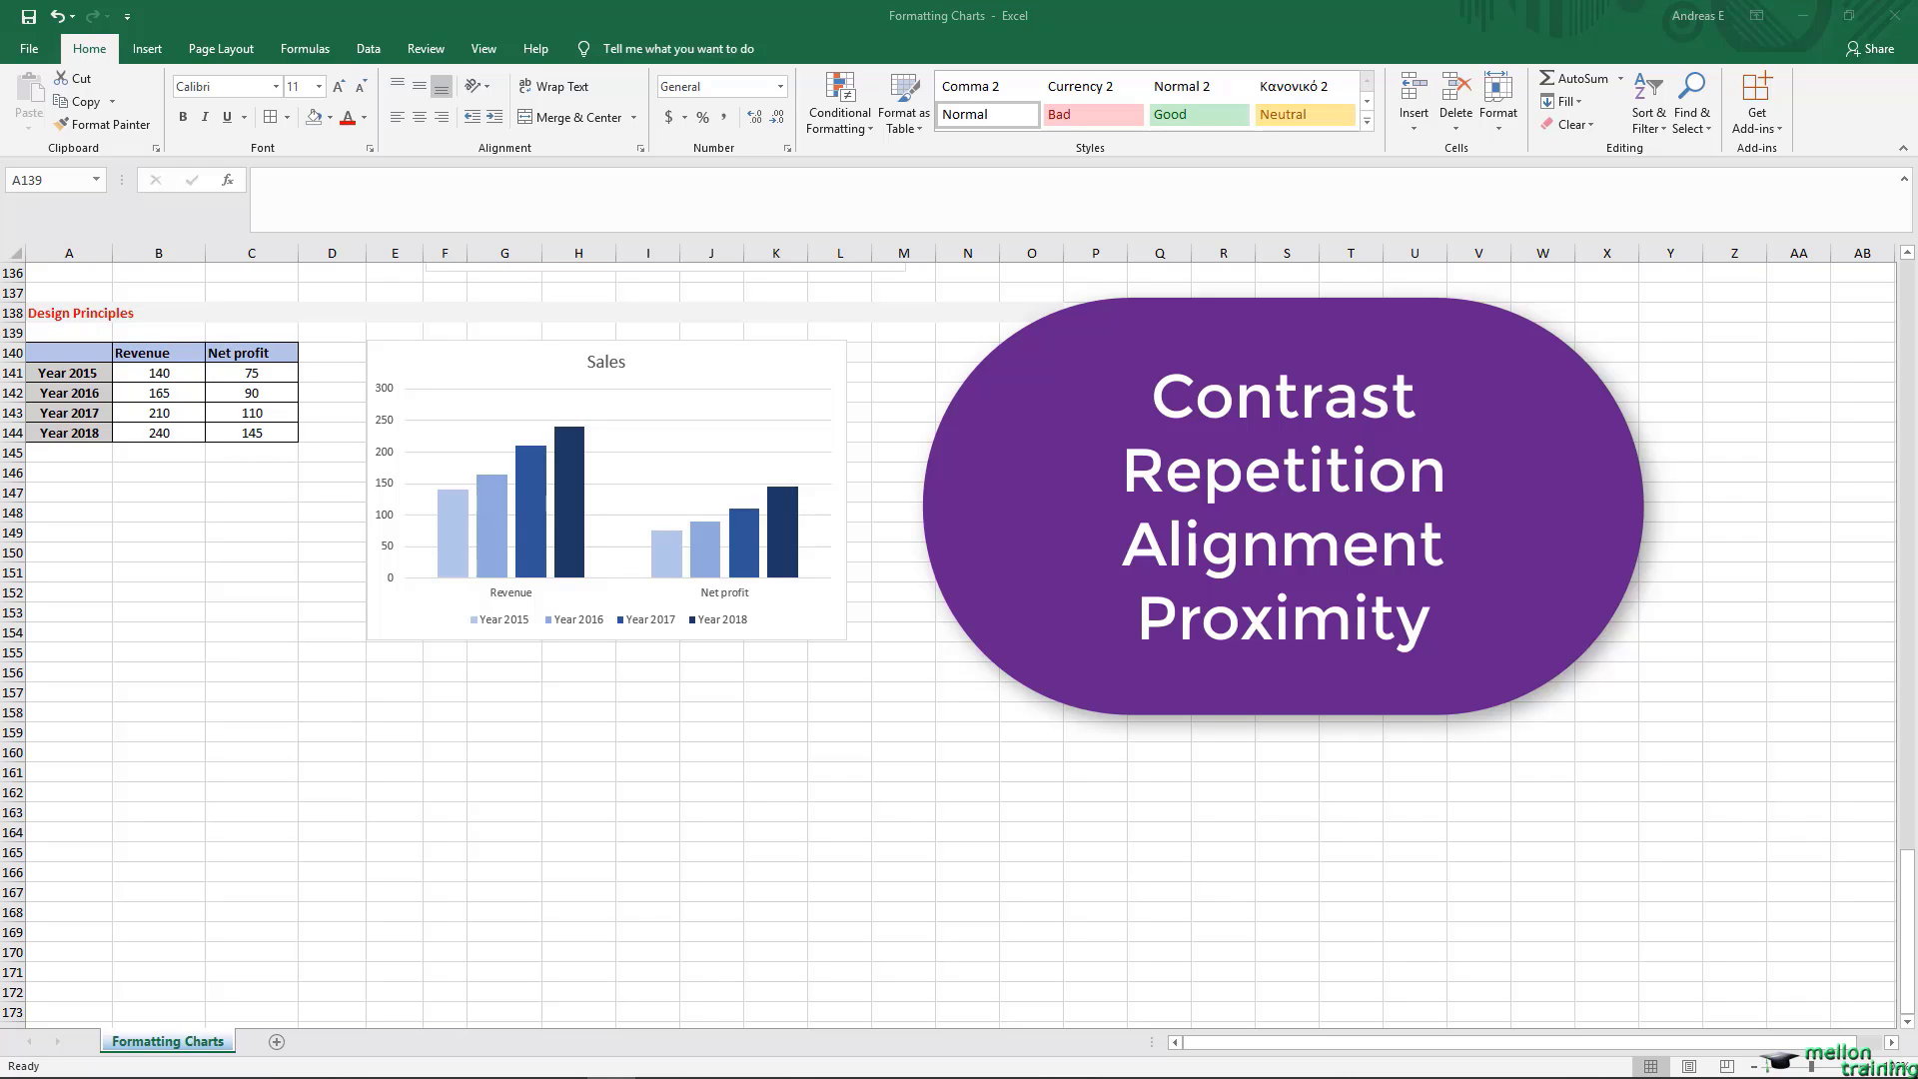
click(73, 332)
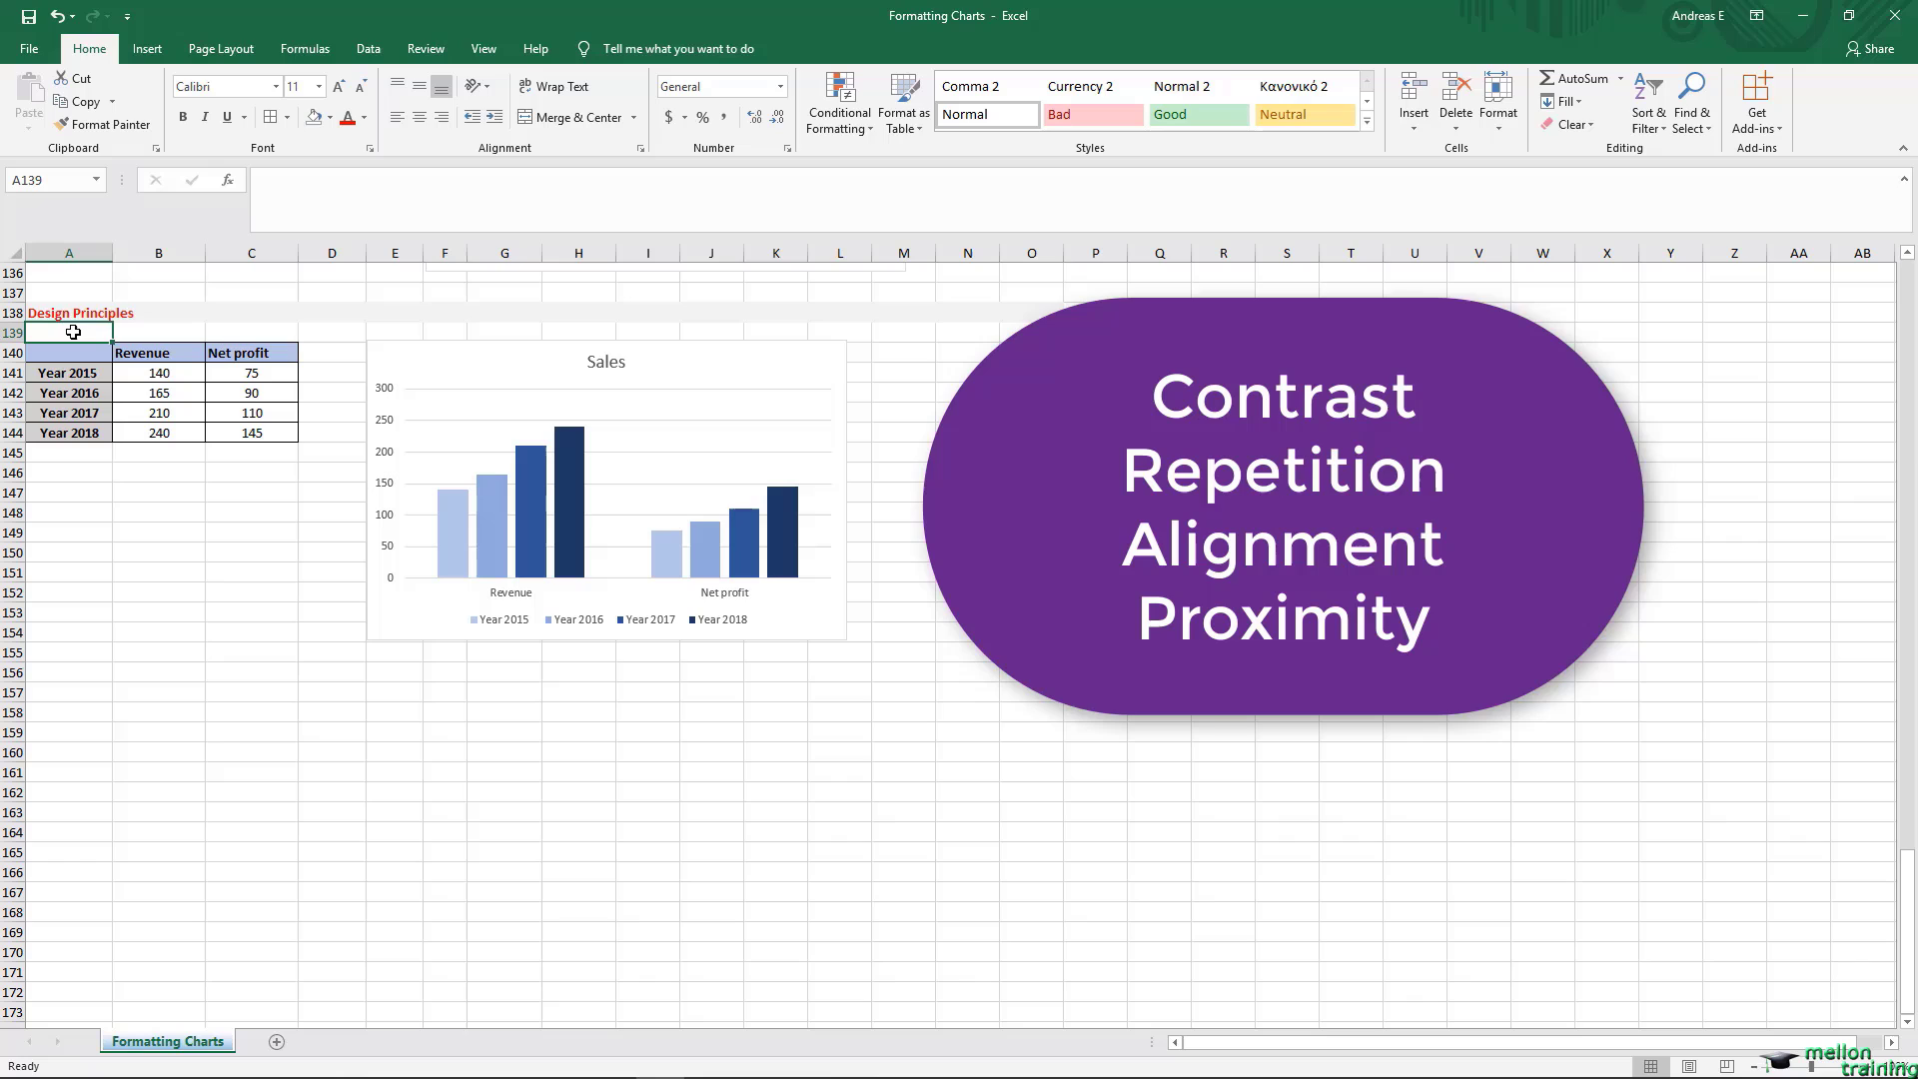
click(582, 487)
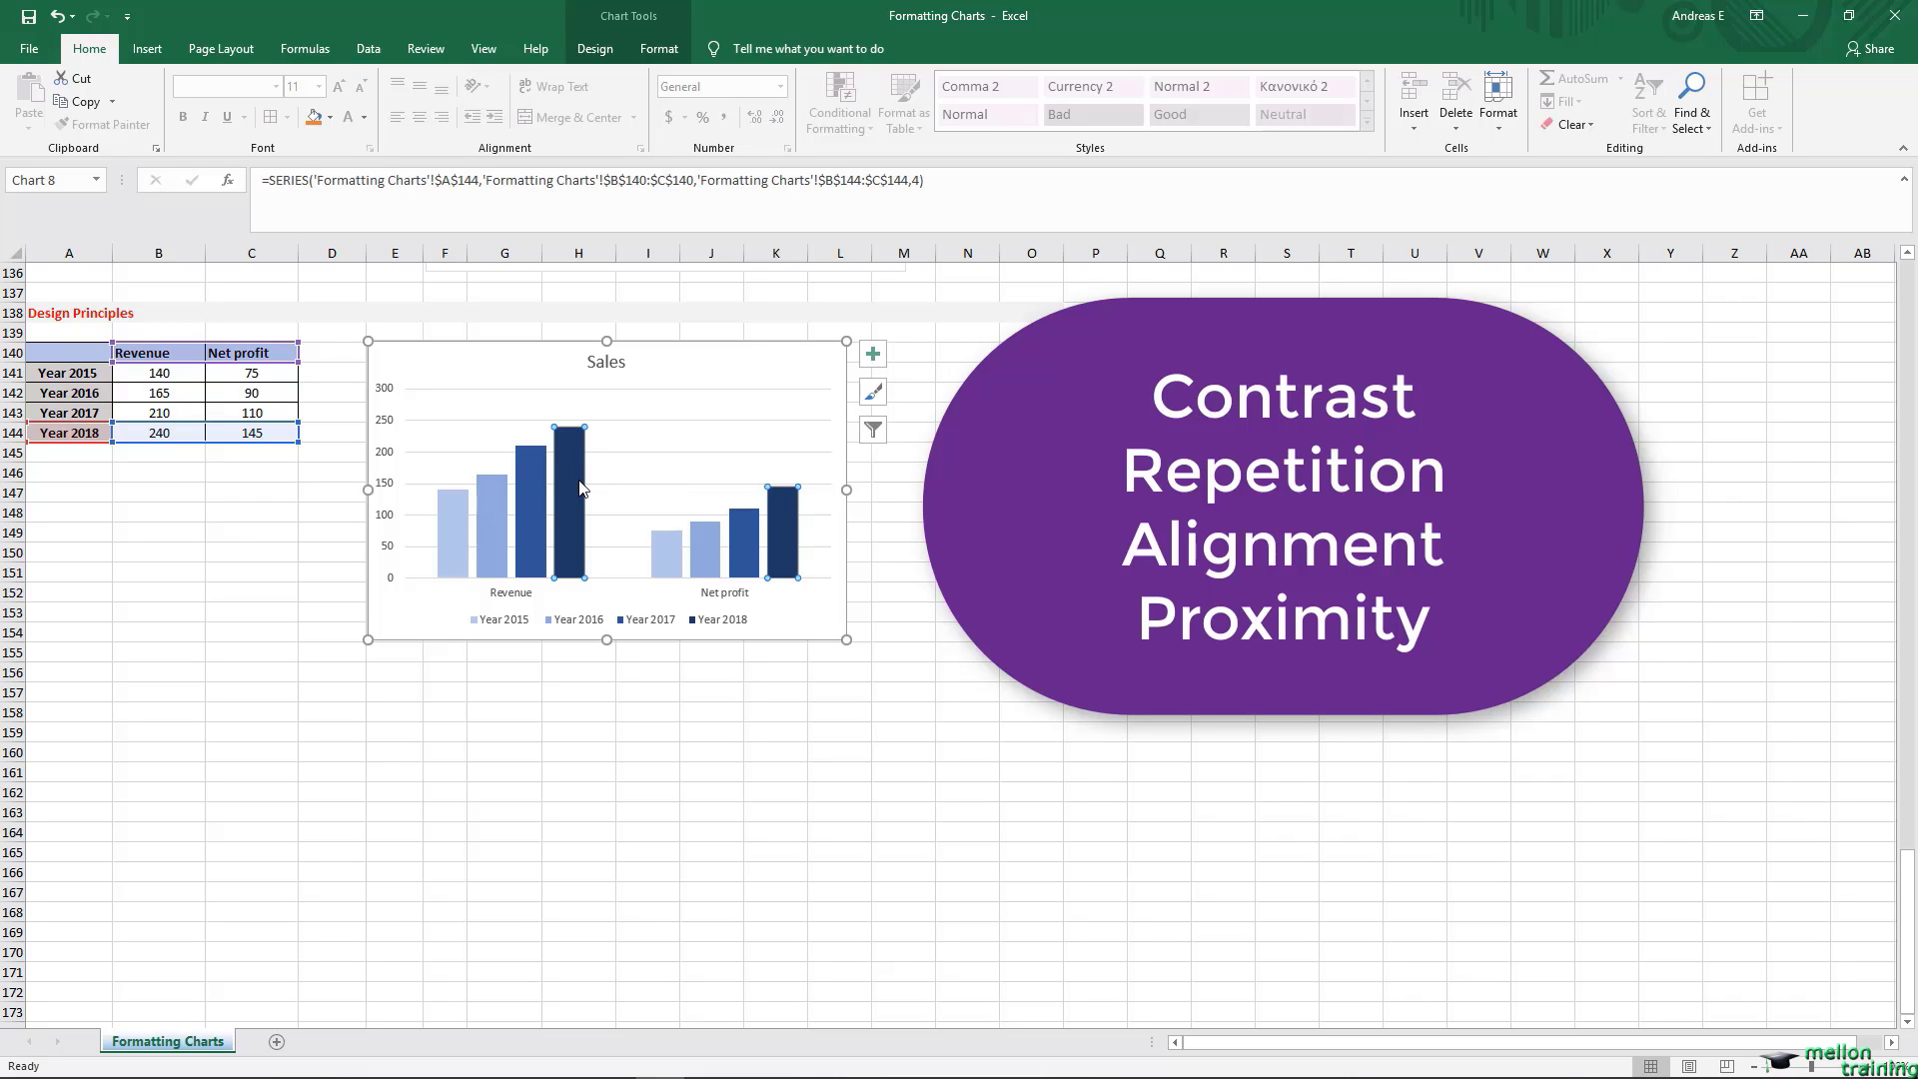
click(583, 488)
click(329, 117)
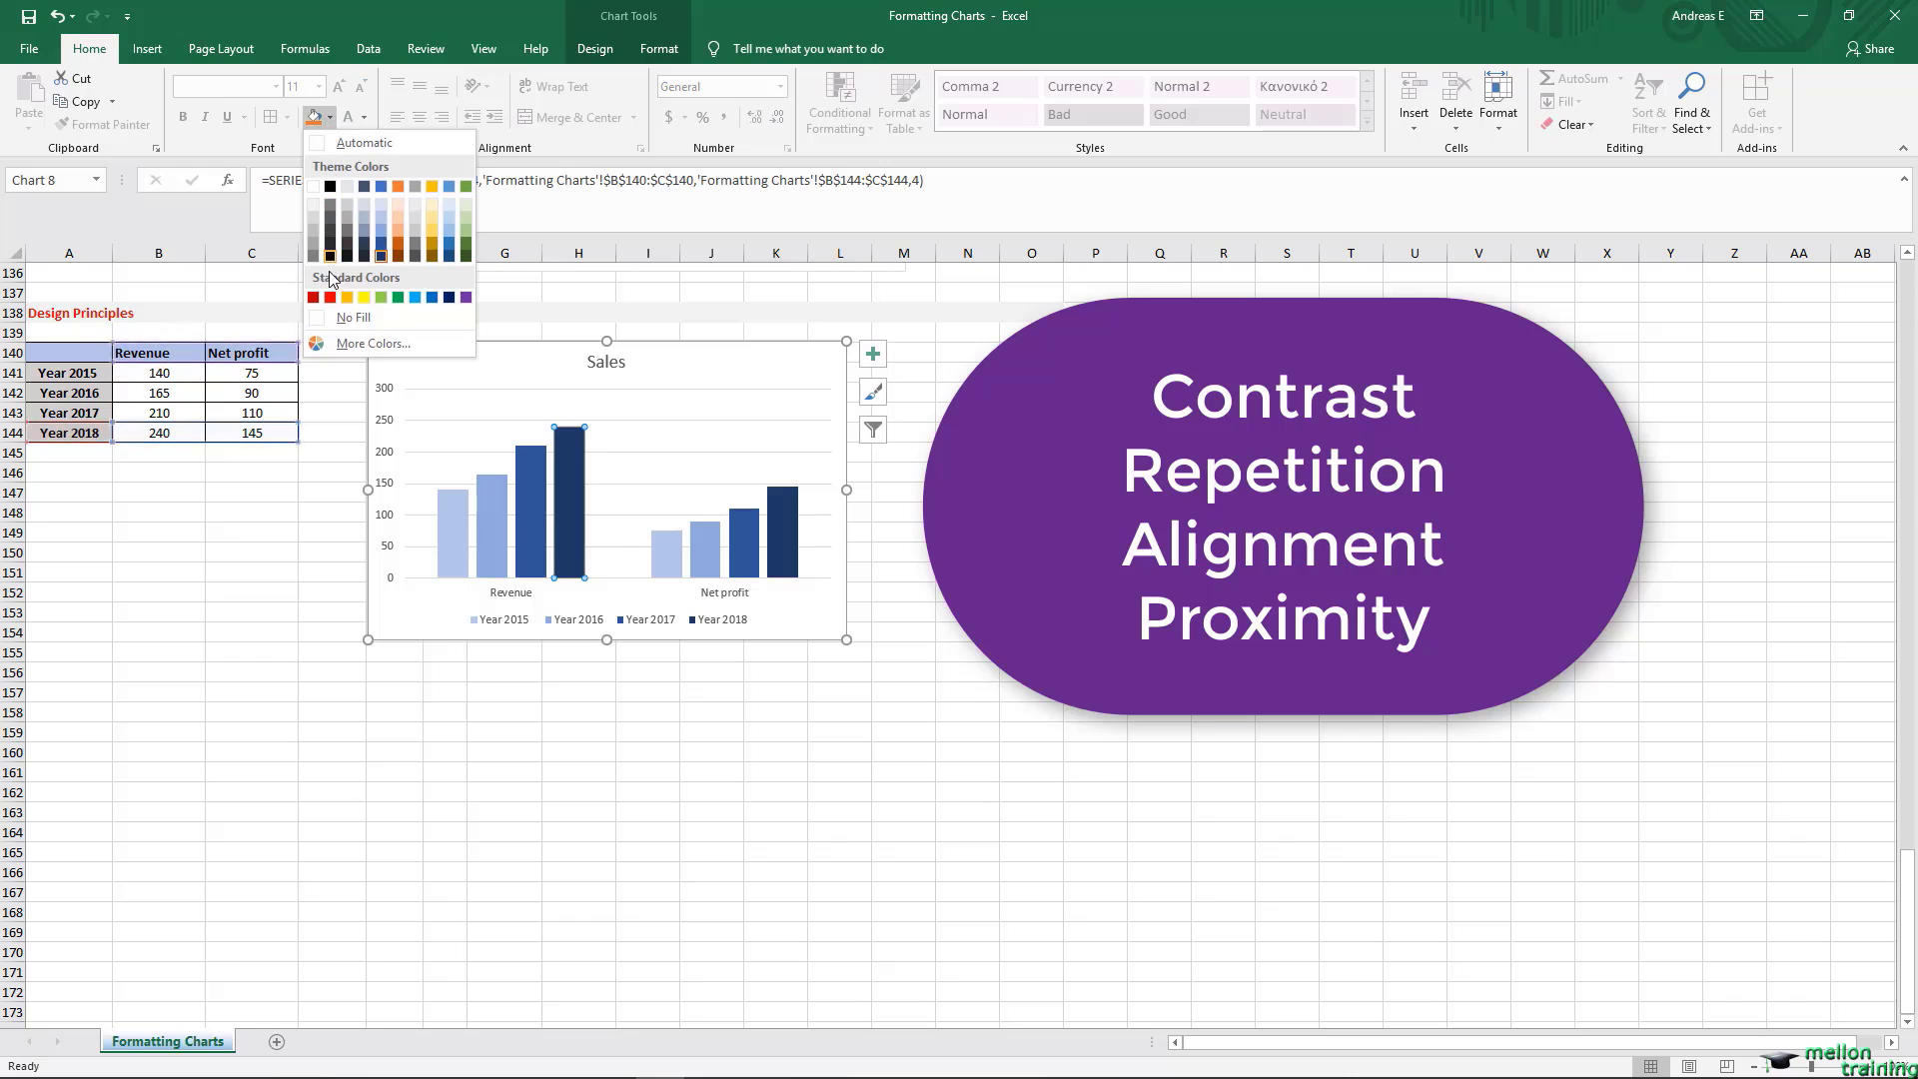
click(329, 297)
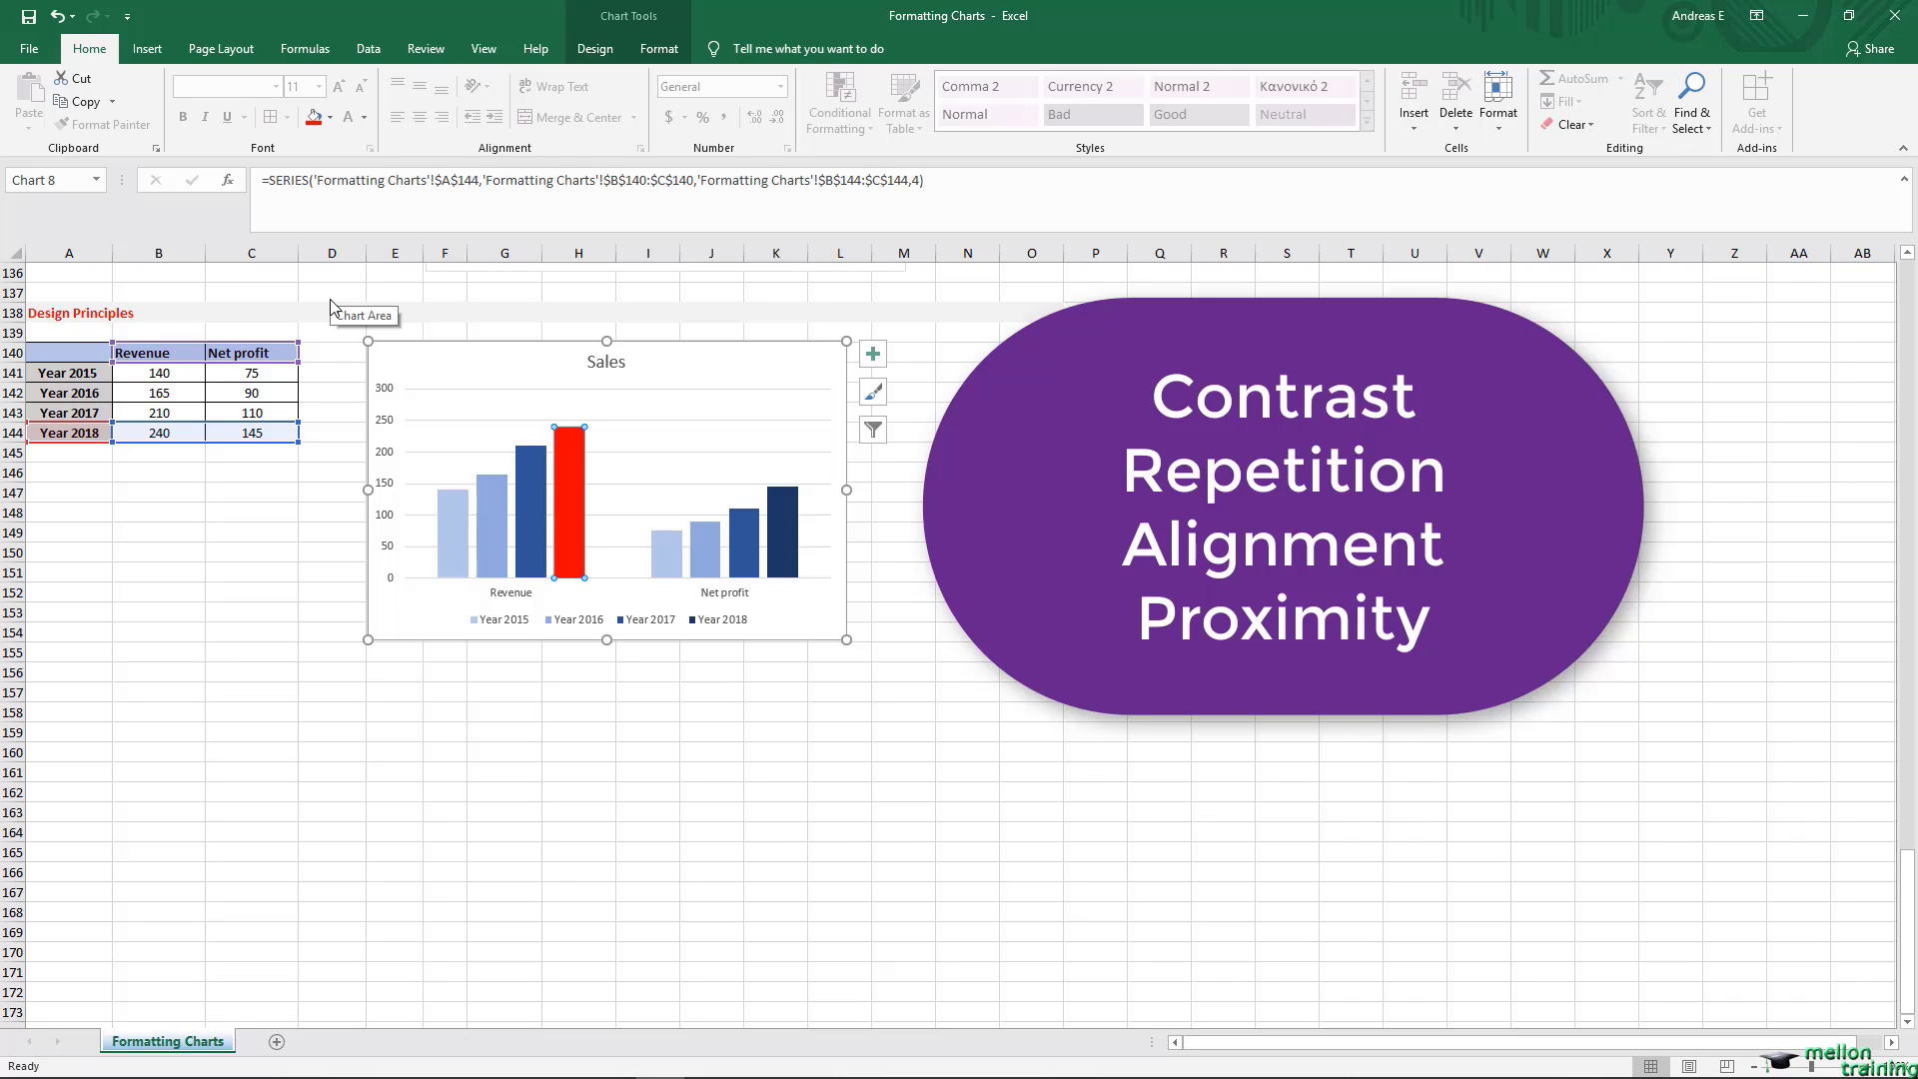
click(58, 17)
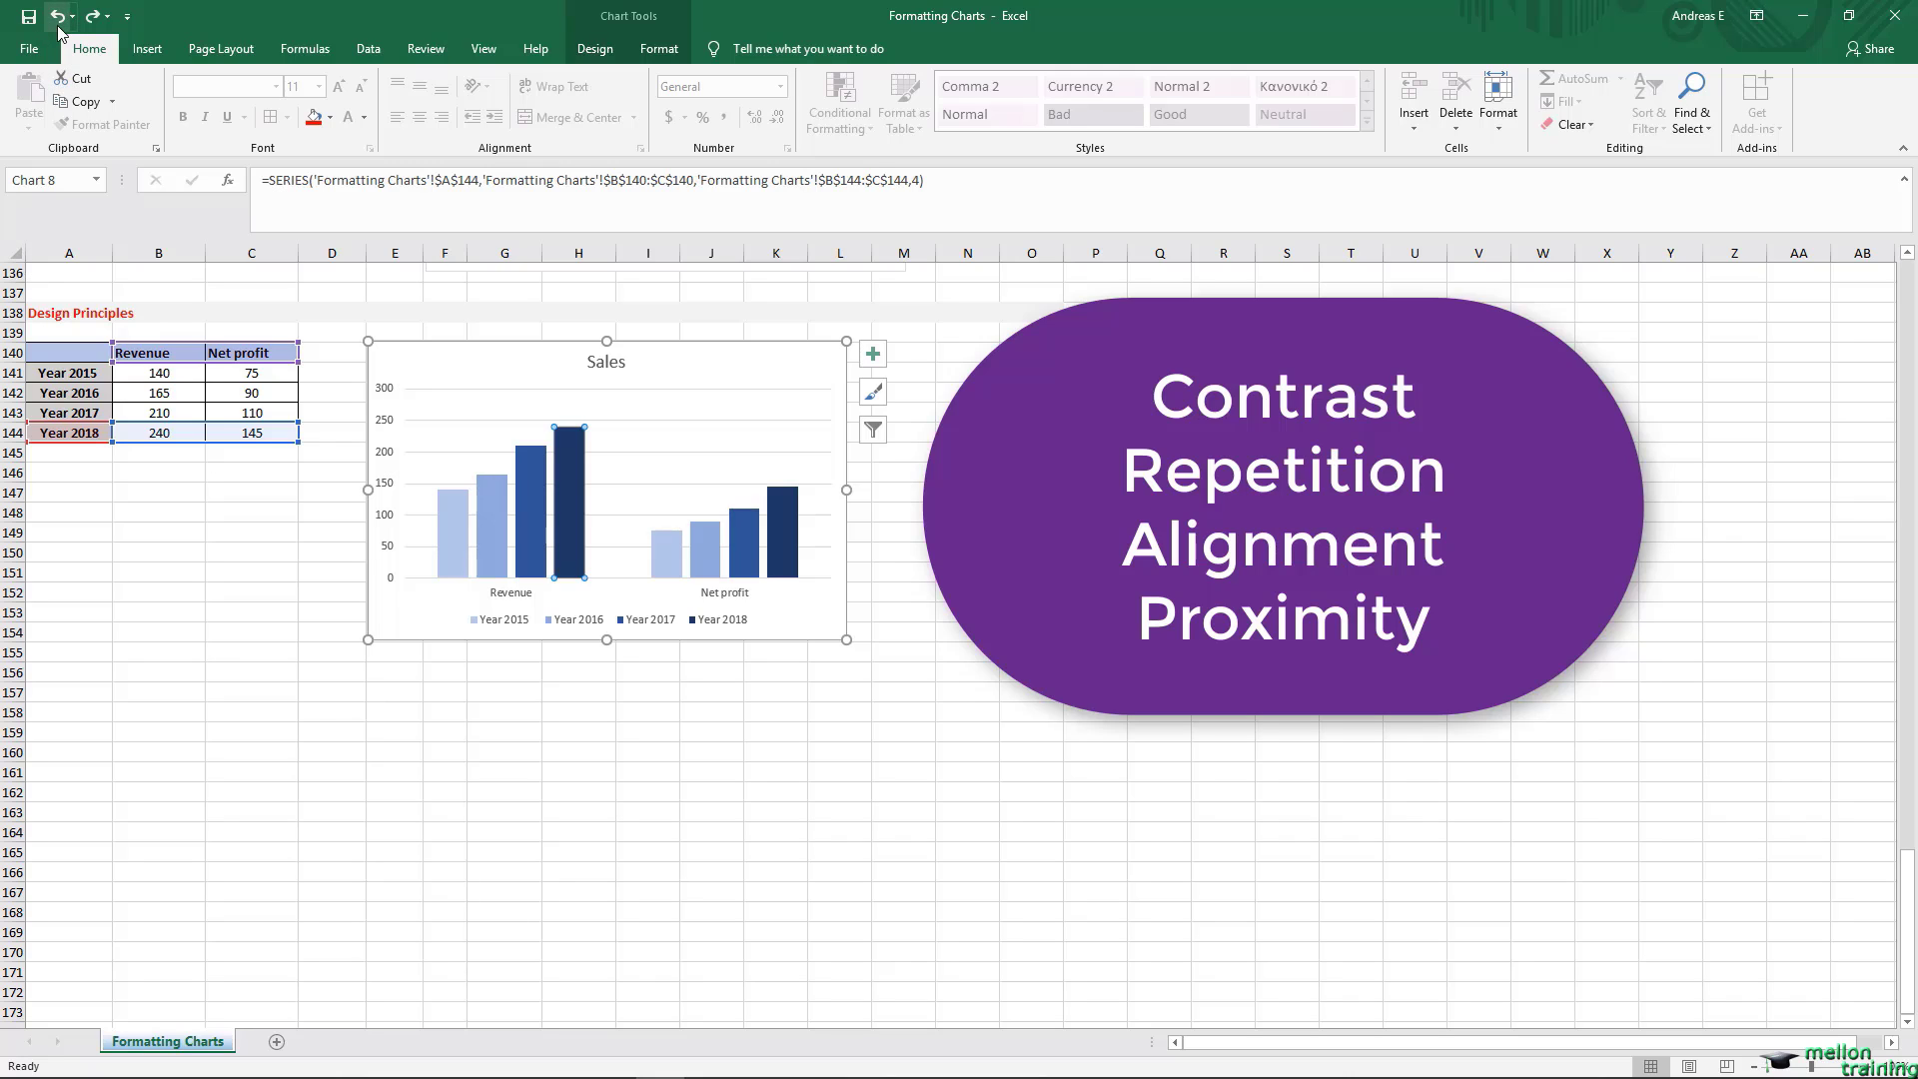
click(57, 333)
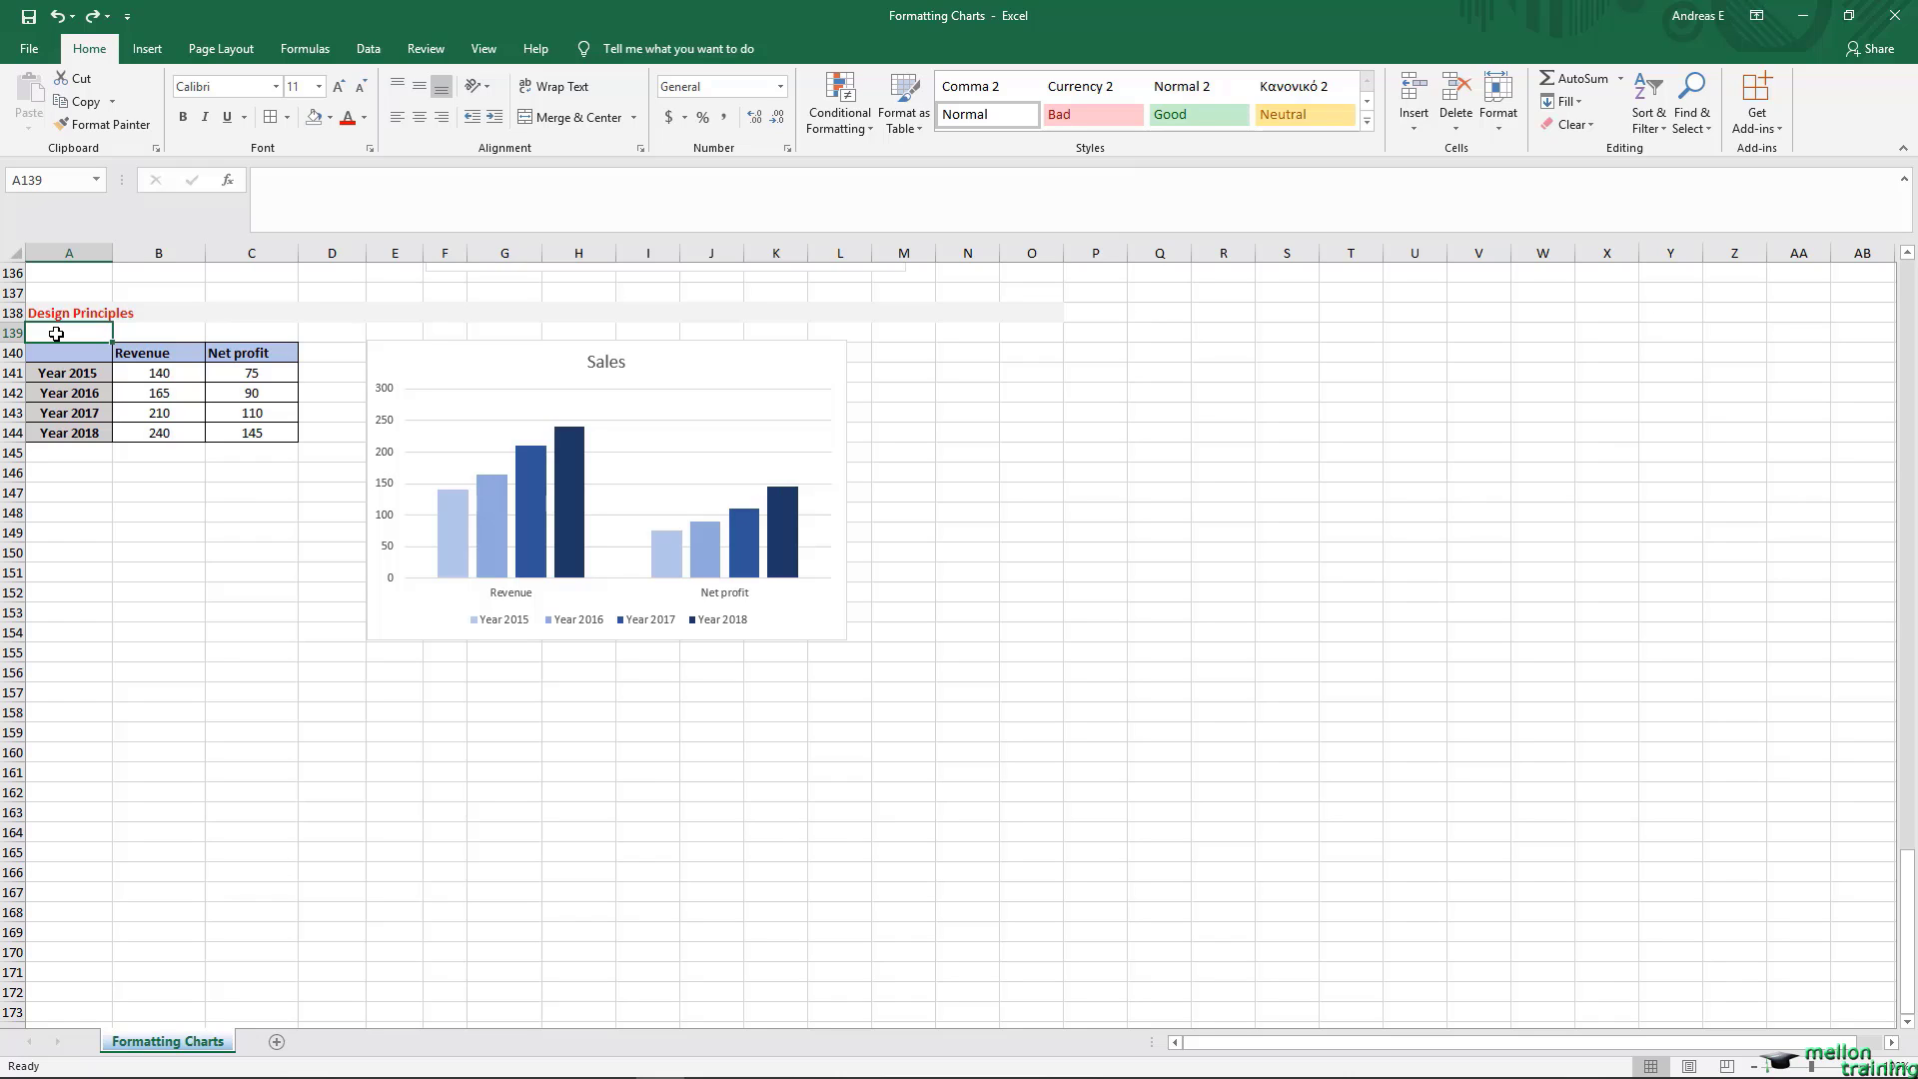
Step: View the Save Chart Template dialog for the Sales chart and its default Charts folder, and dismiss it without saving
right_click(472, 364)
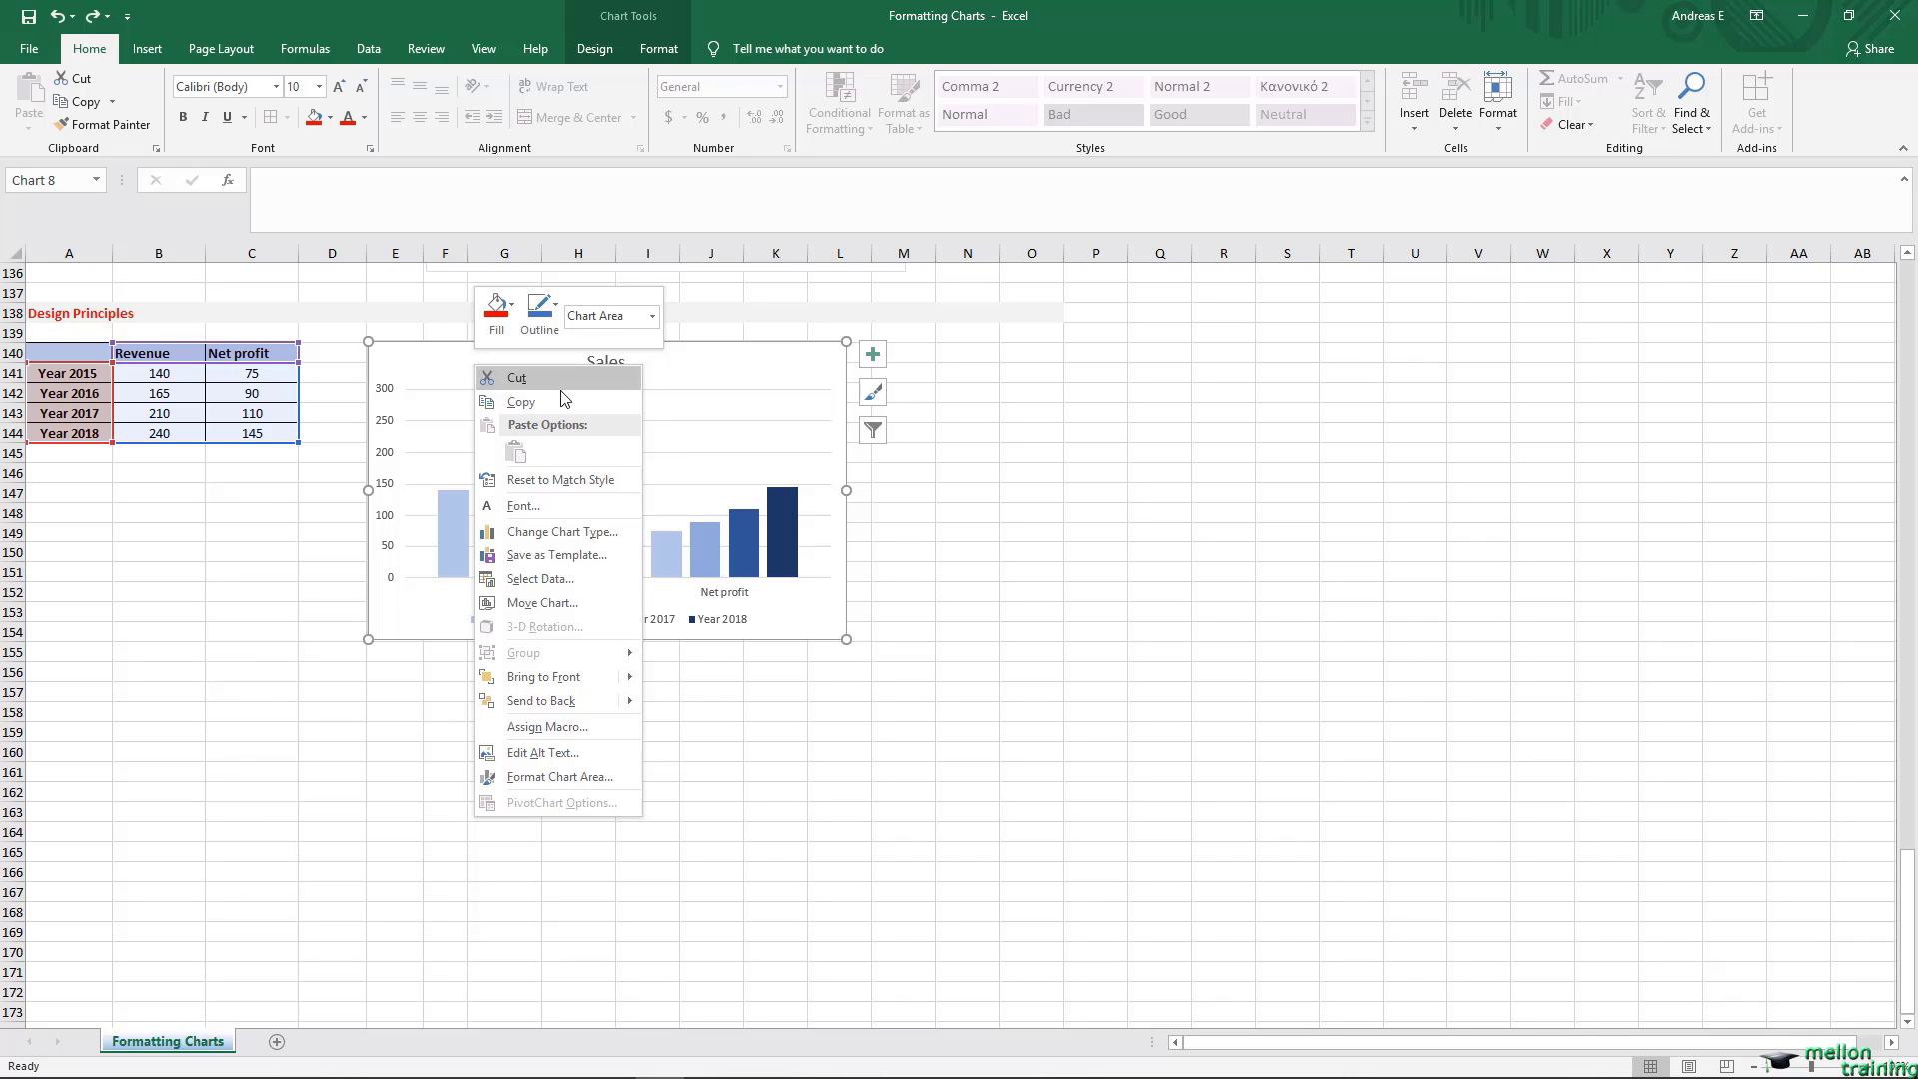
key(Escape)
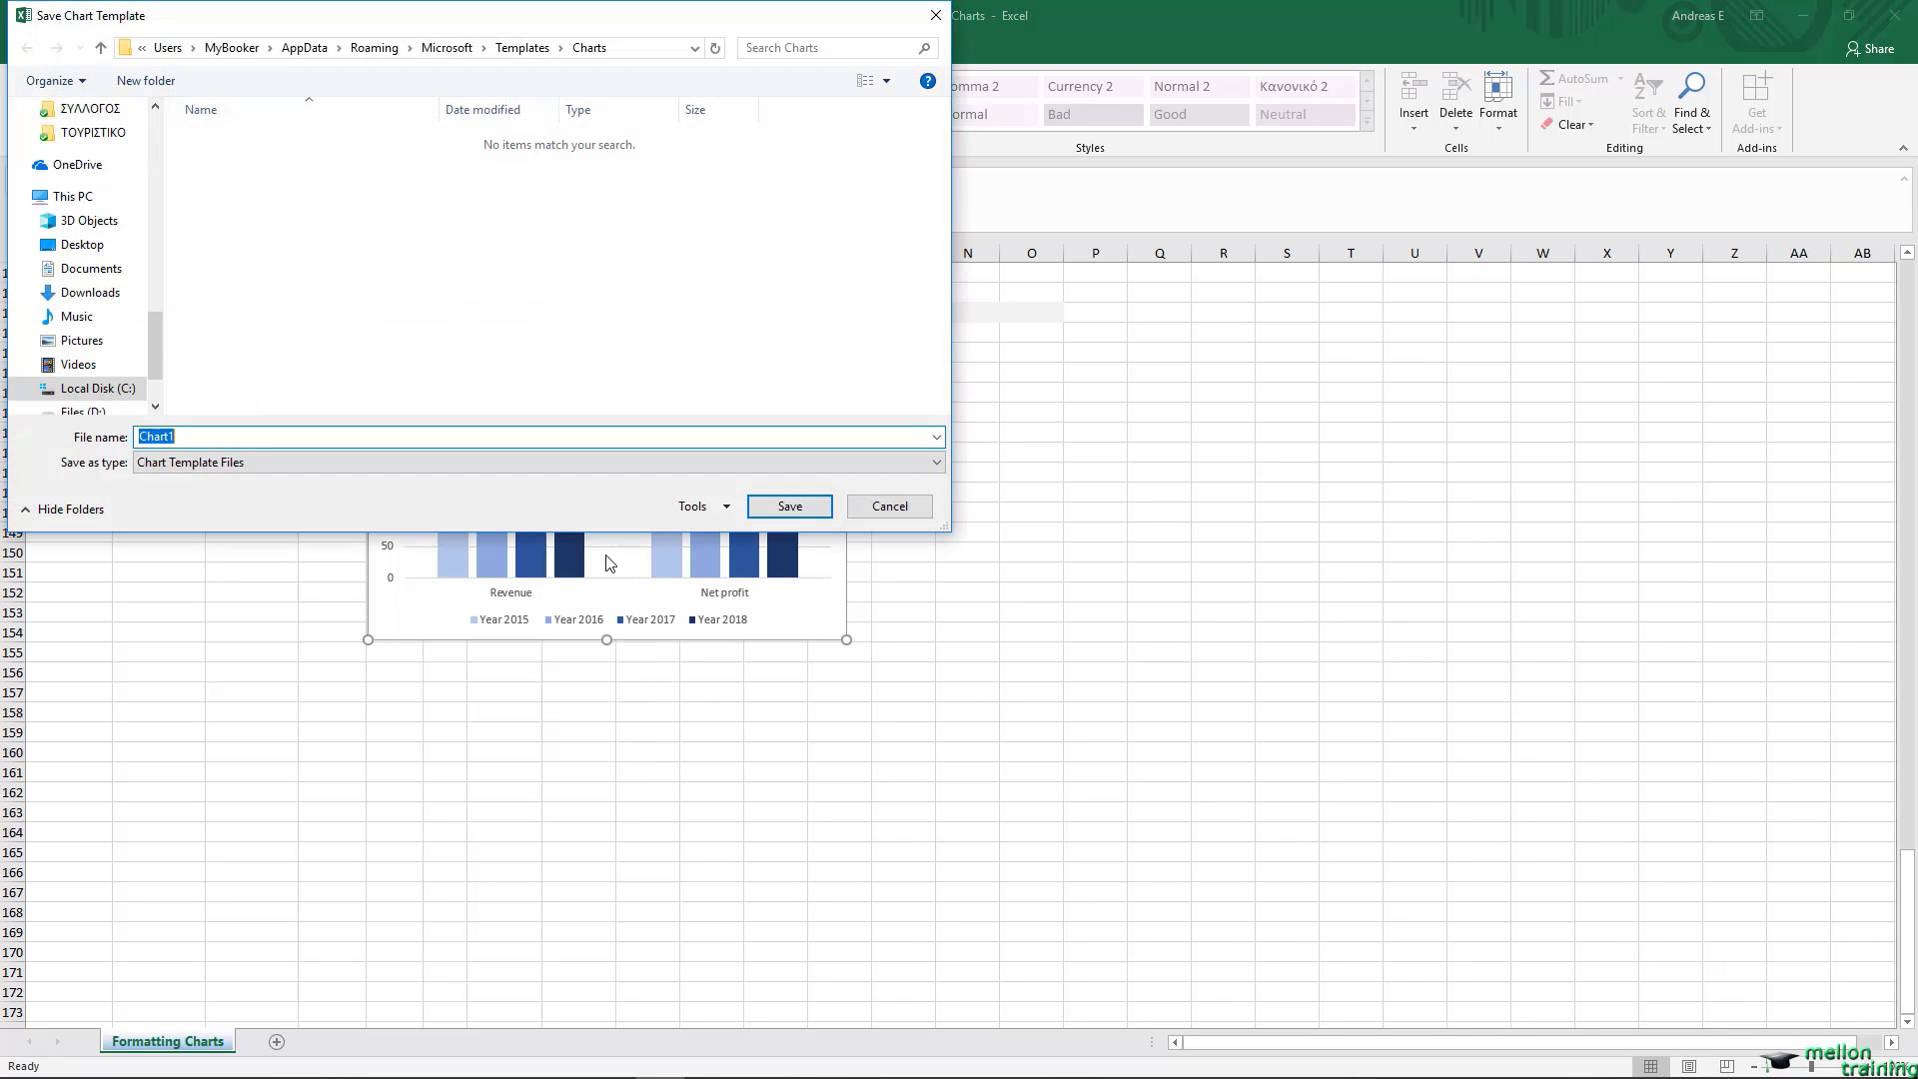
drag(557, 24, 1424, 367)
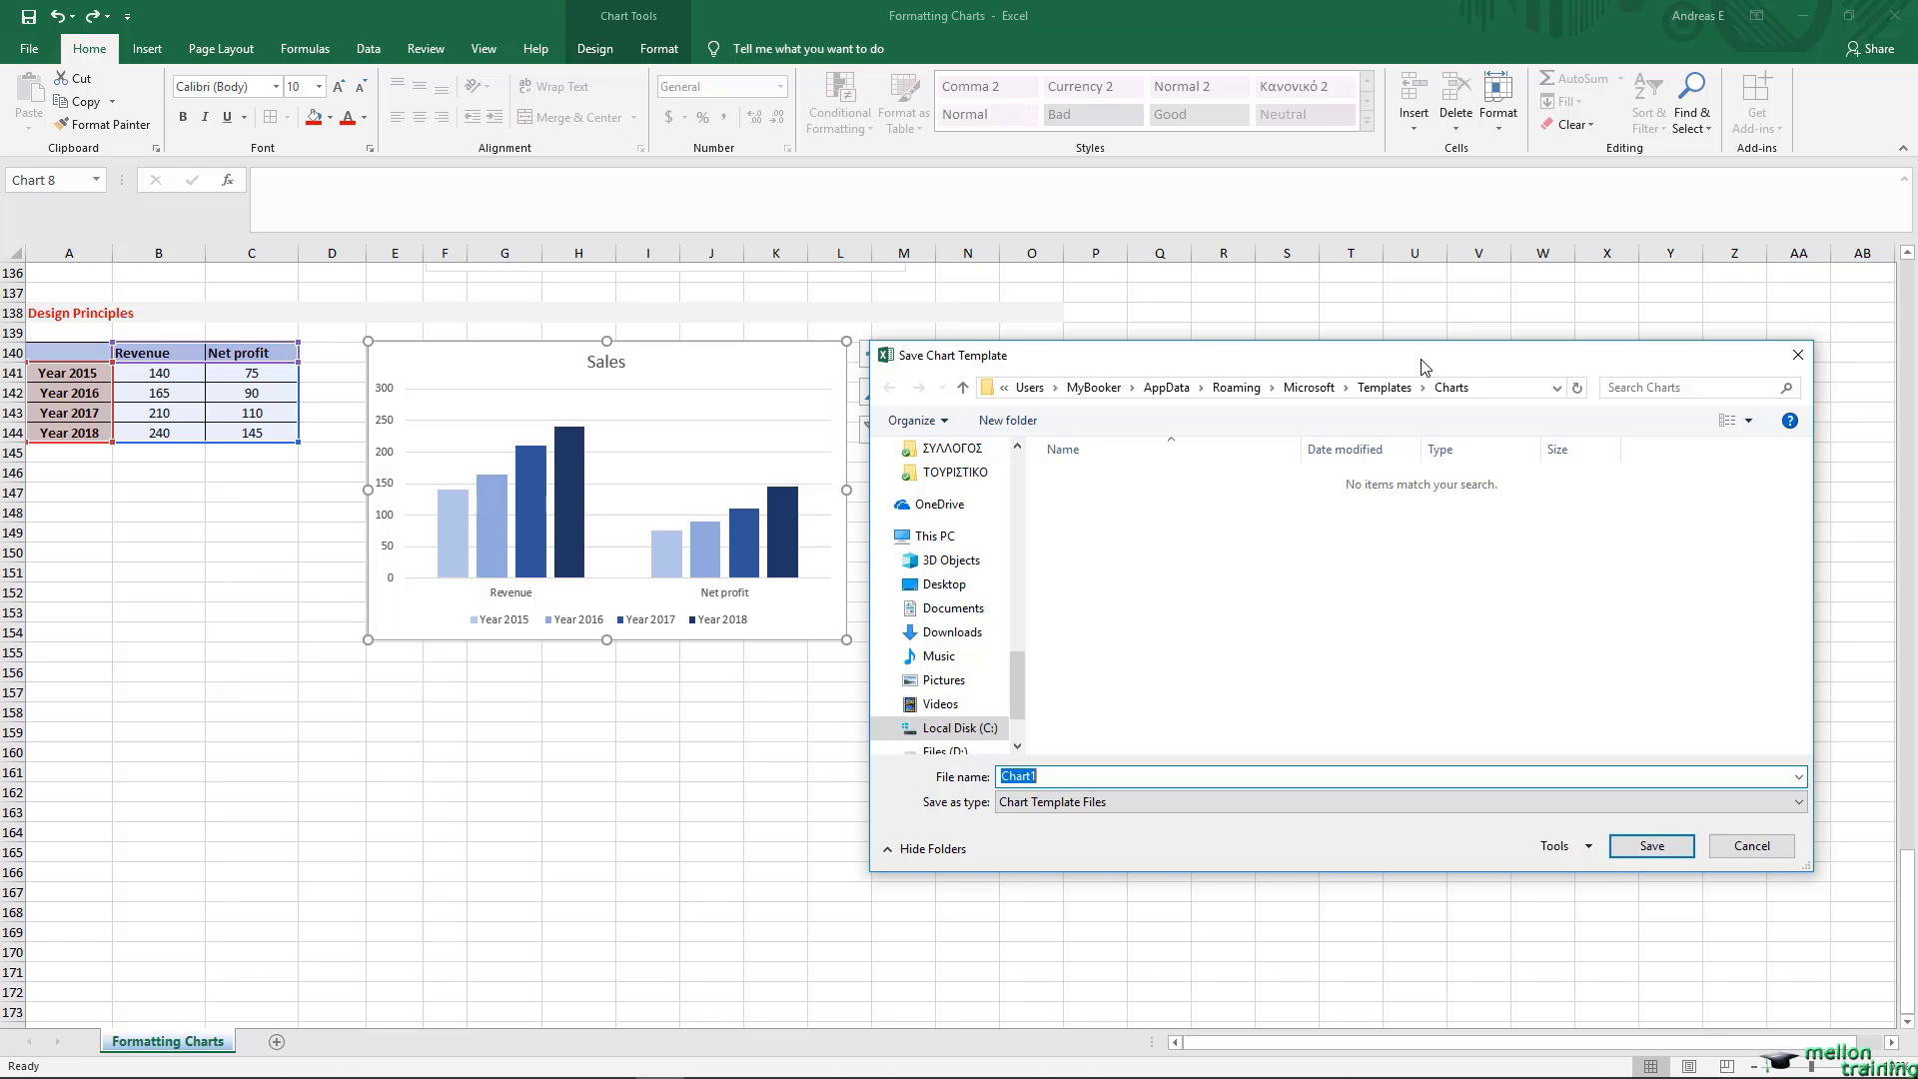
click(1751, 845)
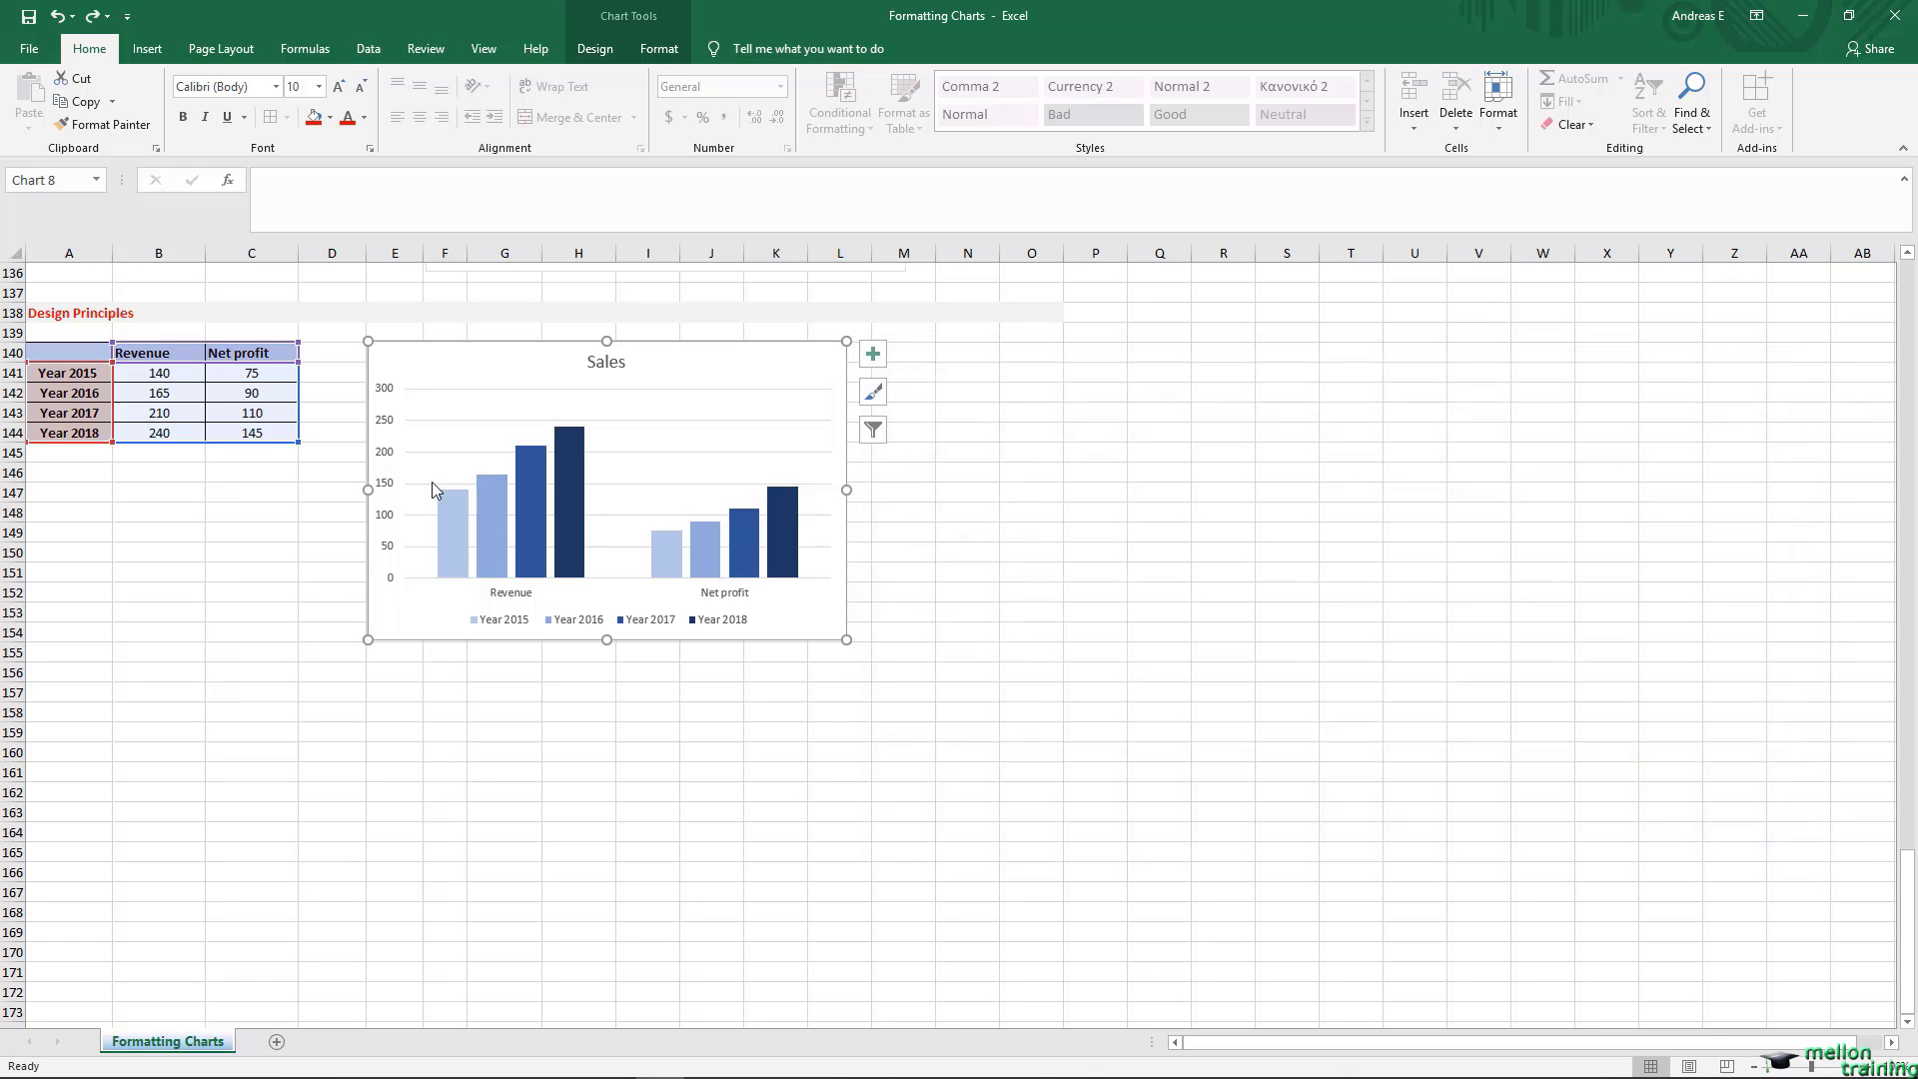
click(57, 649)
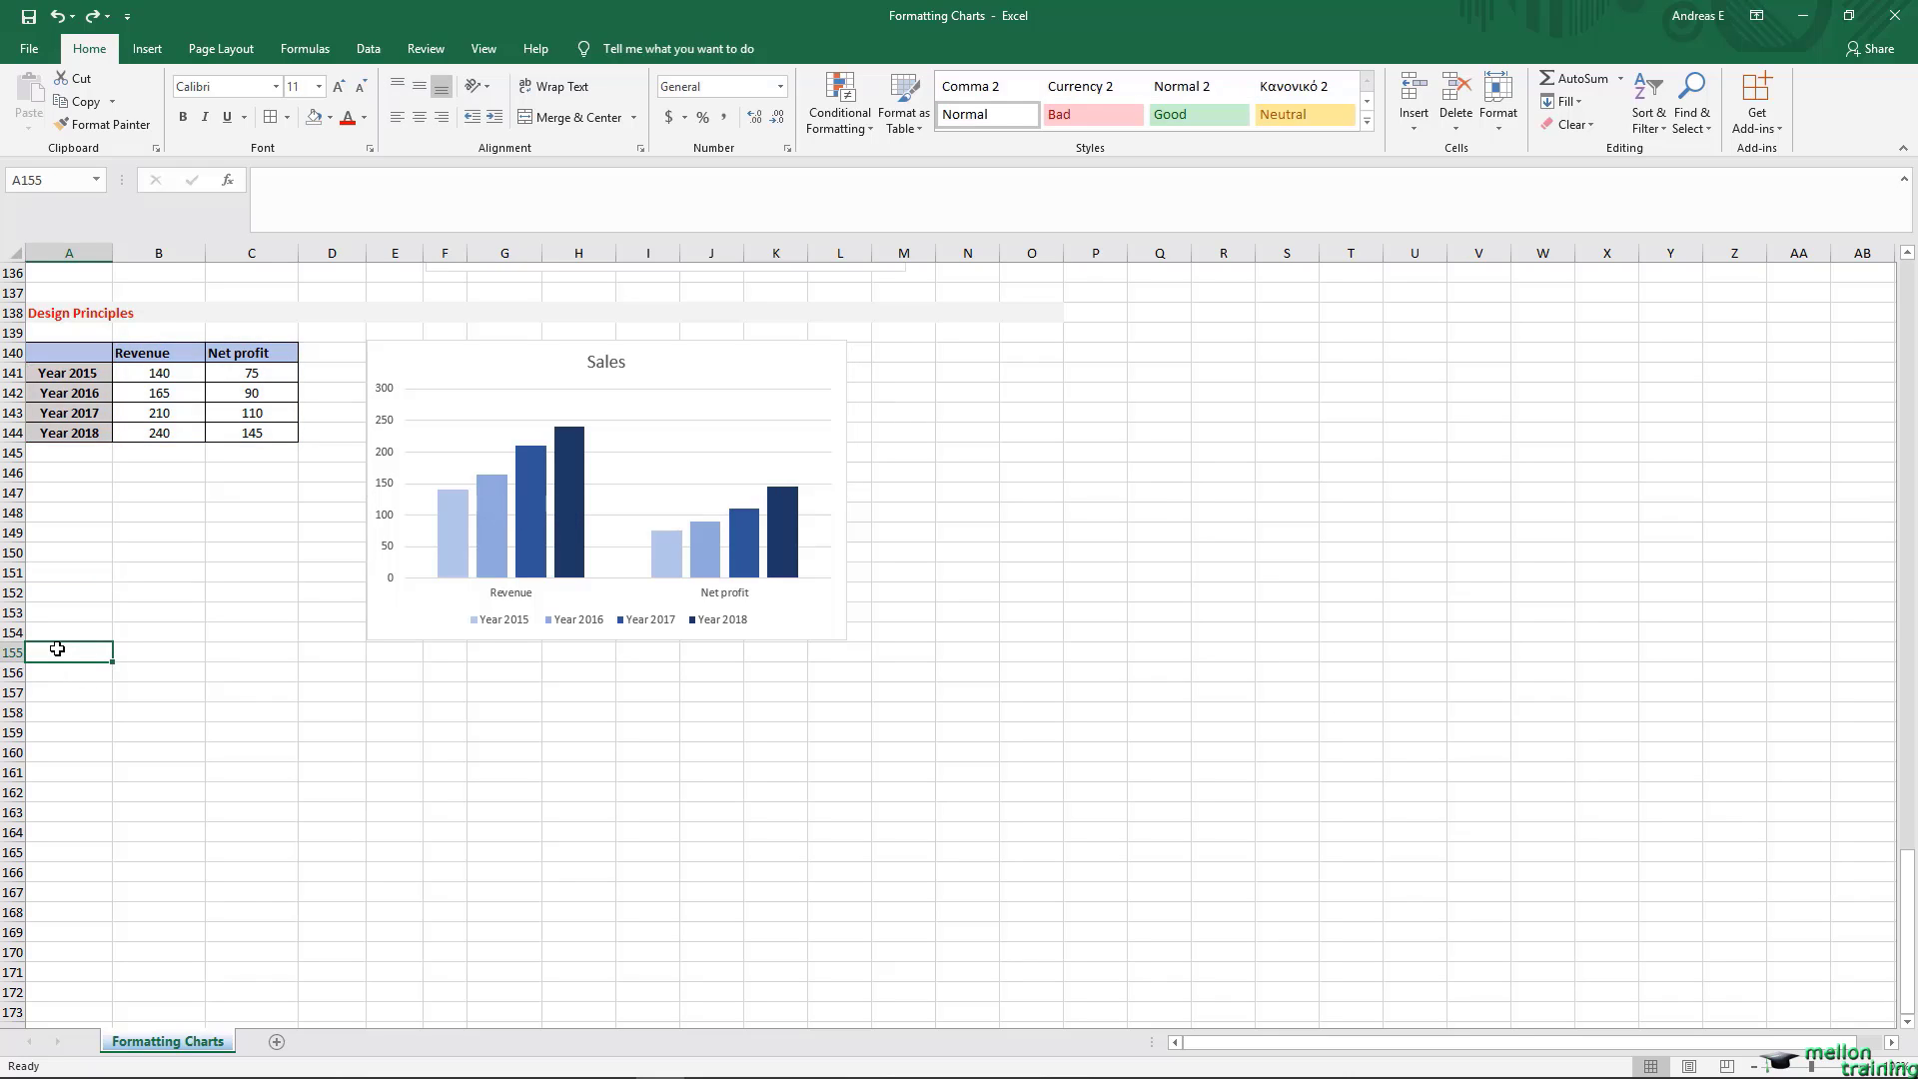